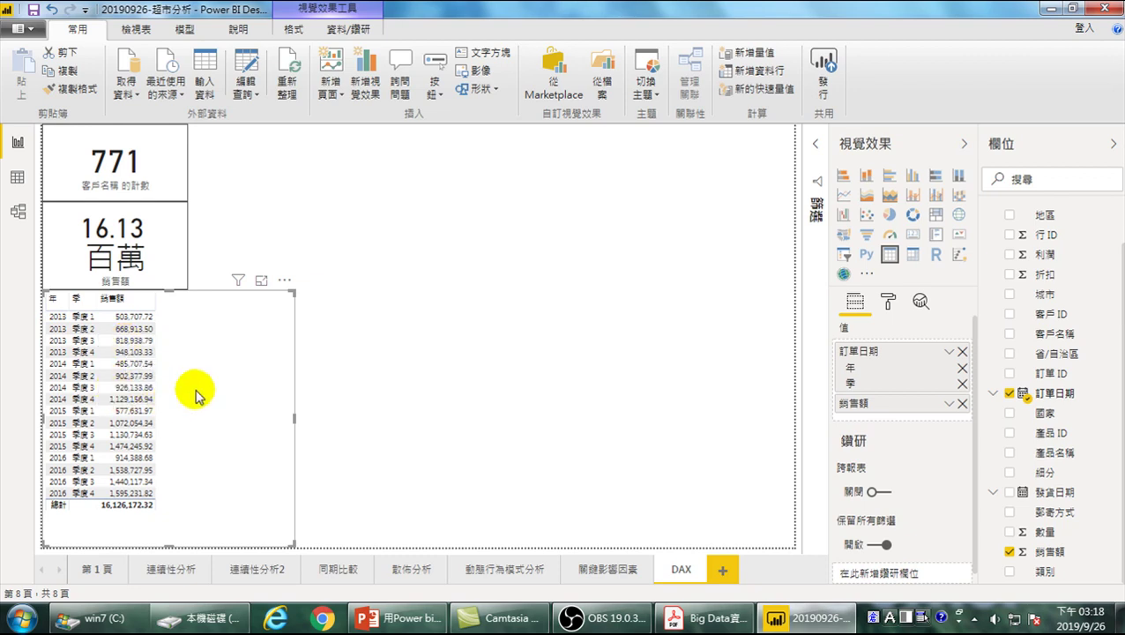
# Remove the 季 level from the sales table, check the yearly profit chart on the 連續性分析 page, and return to the DAX page.
pyautogui.click(963, 384)
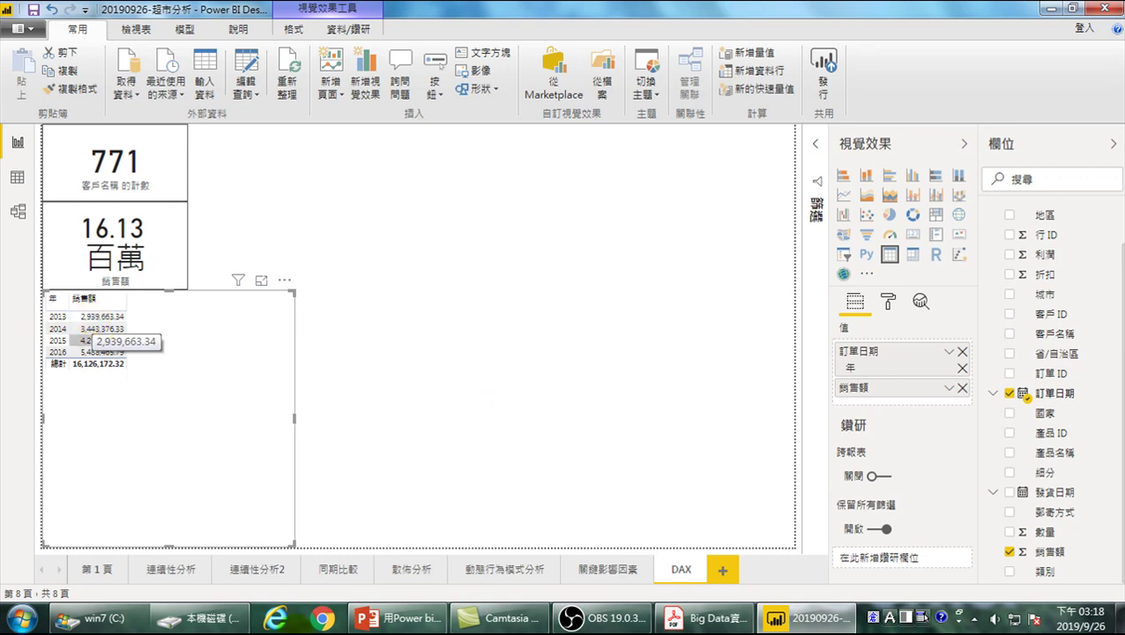
pyautogui.click(165, 572)
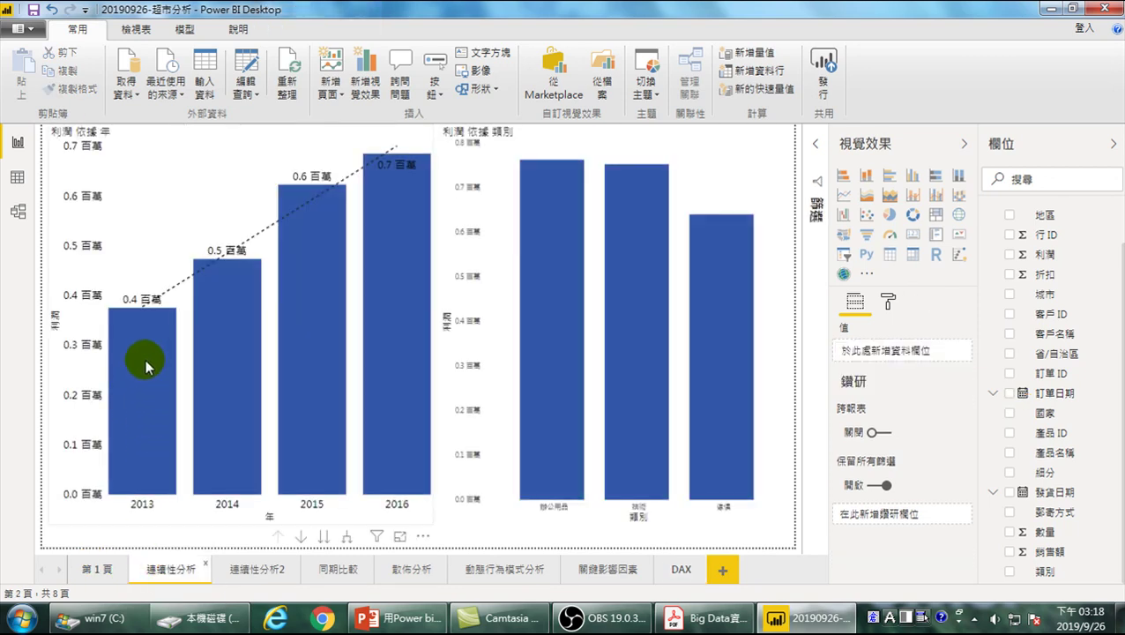
pyautogui.moveTo(147, 367)
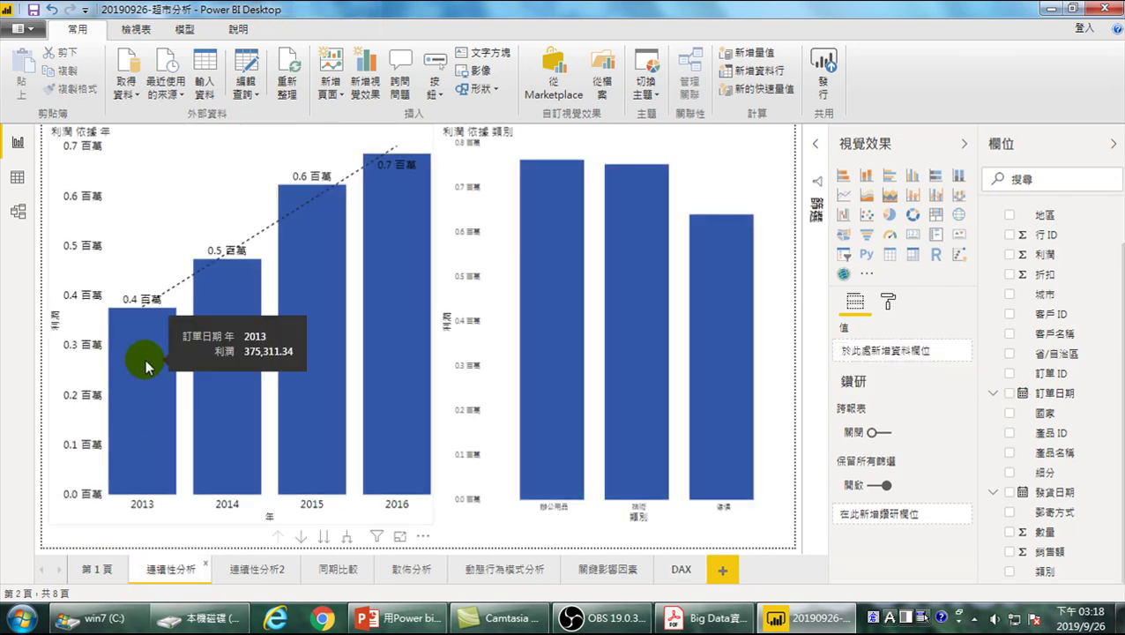
pyautogui.click(681, 569)
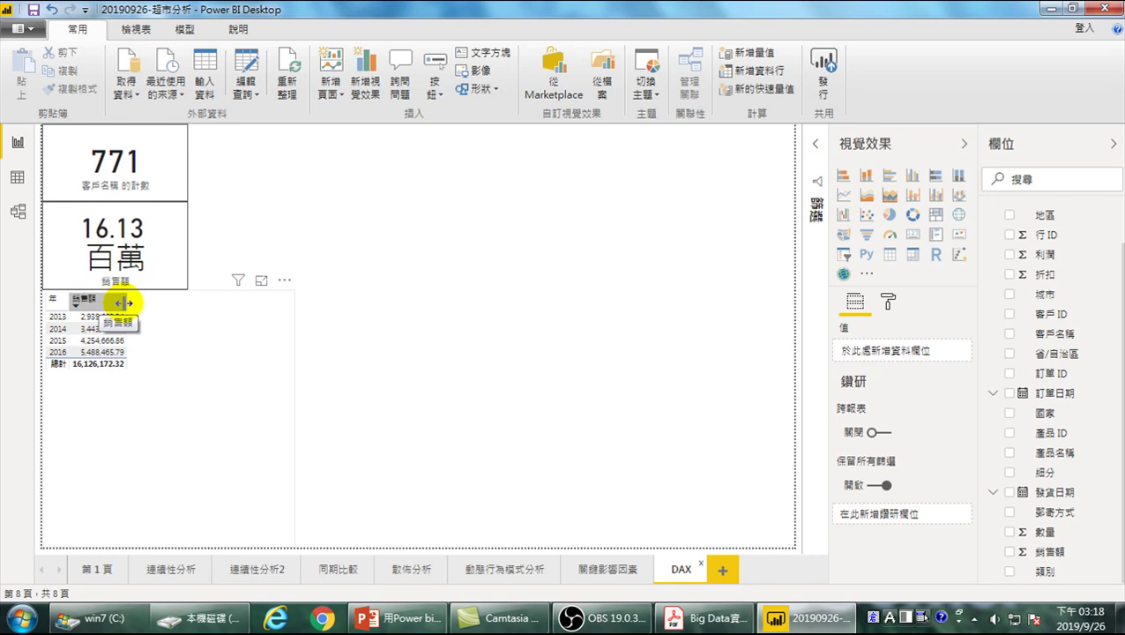
# Add the 利潤 field to the yearly sales table and sort the table by 銷售額 in descending order.
pyautogui.click(1009, 255)
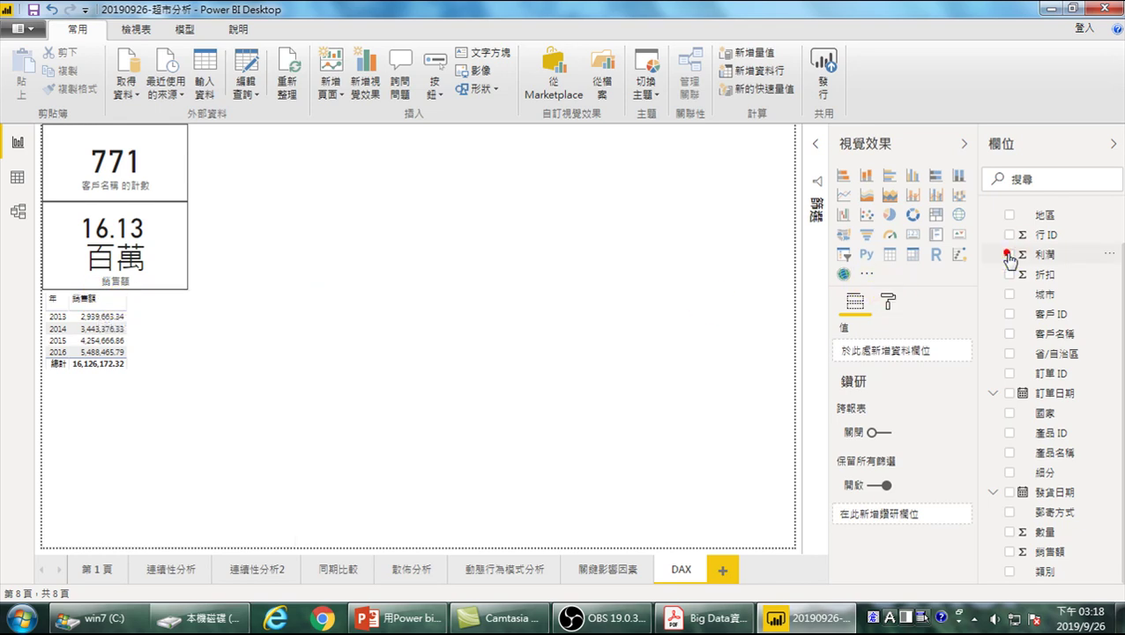
pyautogui.press('Delete')
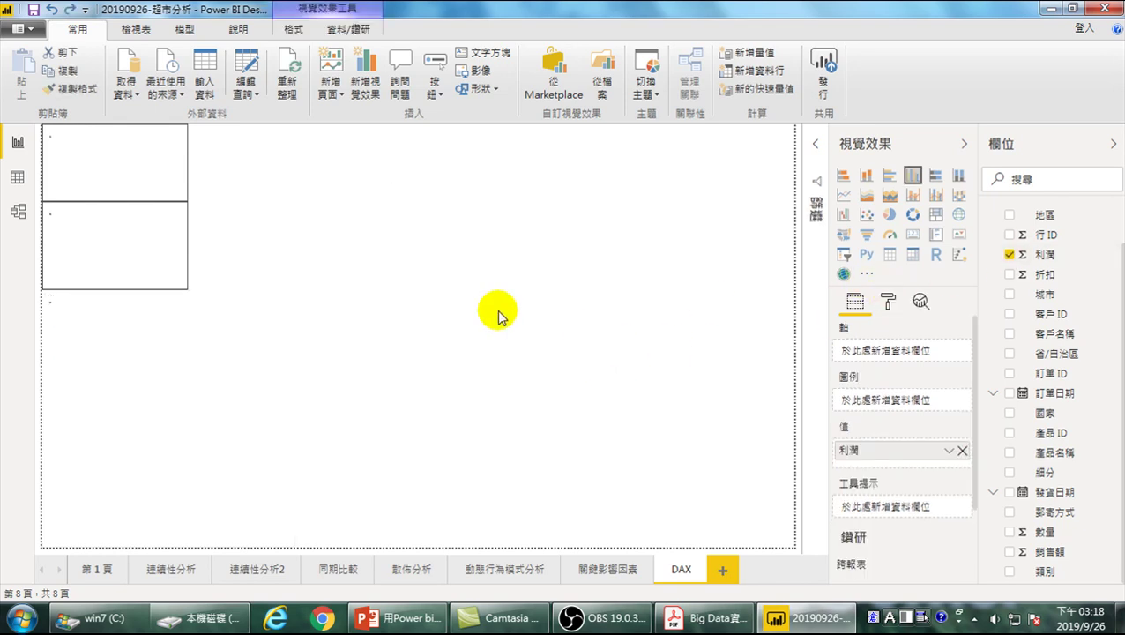
pyautogui.click(102, 303)
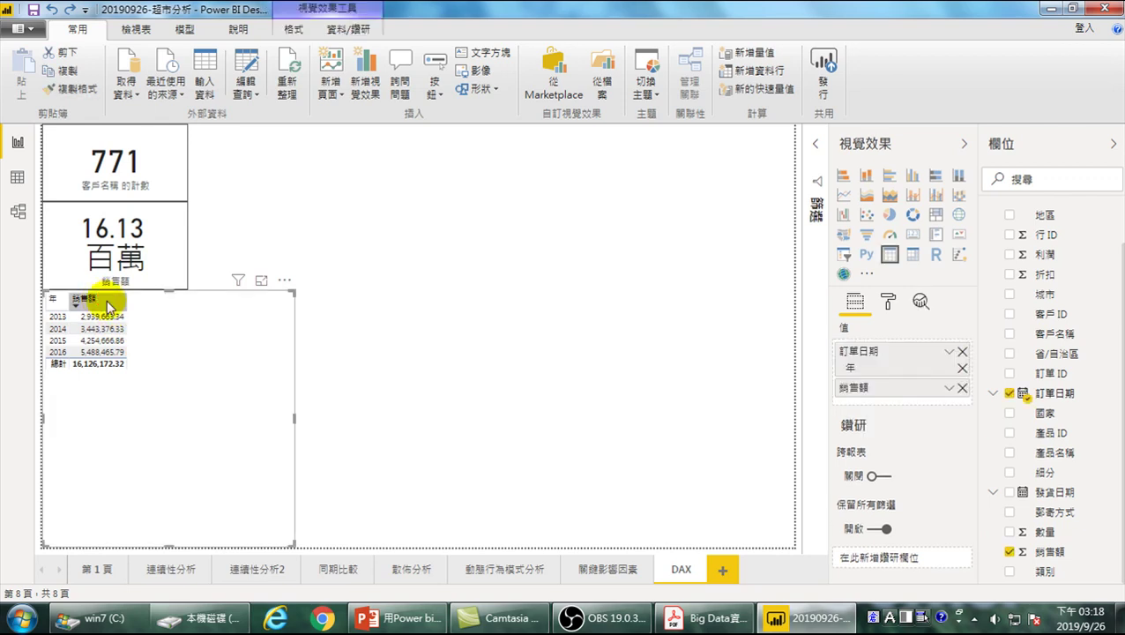
pyautogui.click(1010, 258)
# Set the text size of the table's values to 14 pt.
pyautogui.click(888, 302)
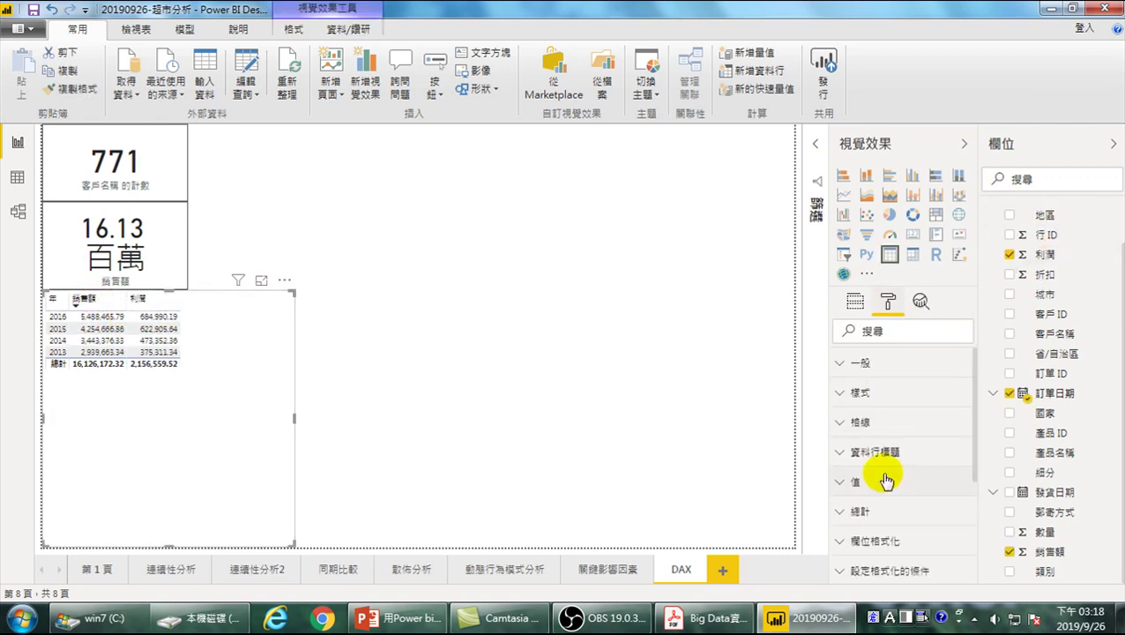
pyautogui.click(842, 481)
pyautogui.scroll(-5, 882, 494)
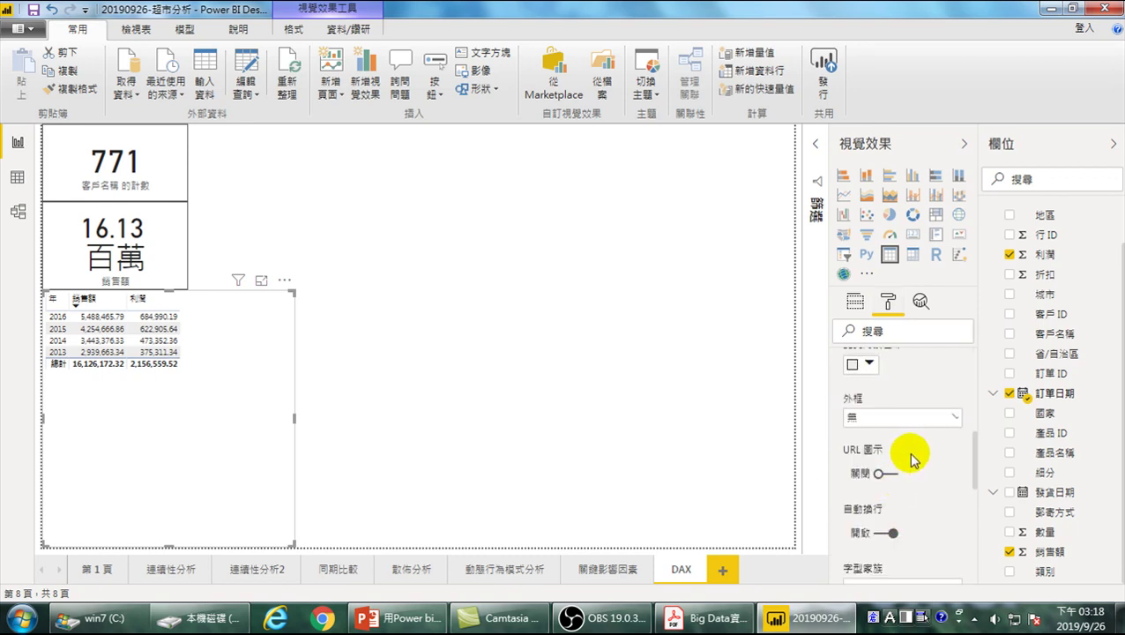
pyautogui.scroll(-2, 910, 460)
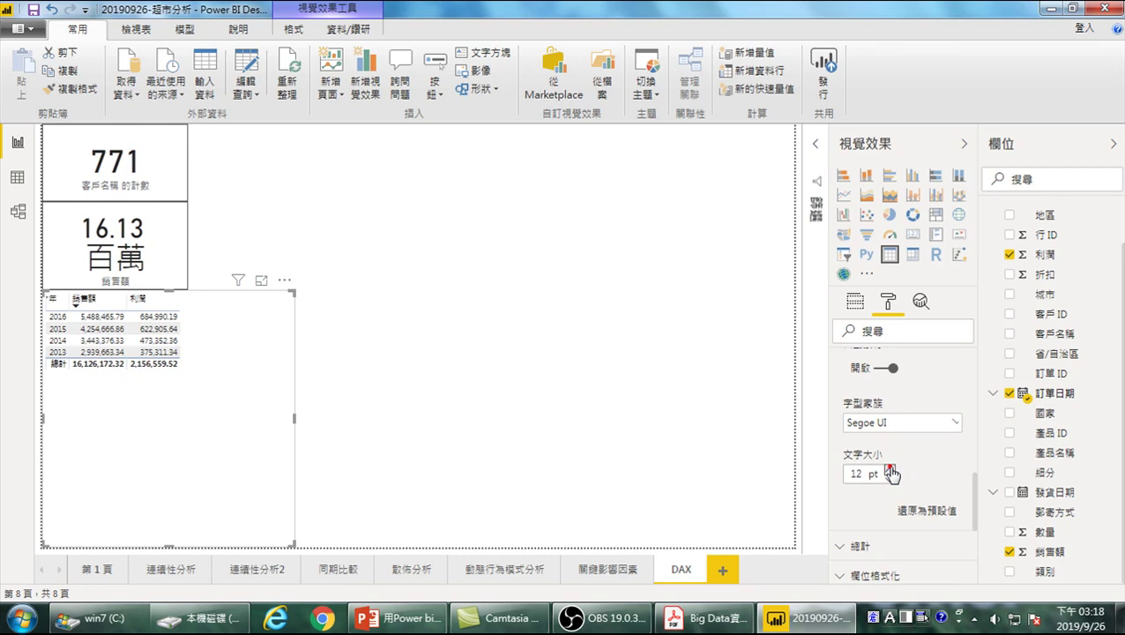
pyautogui.click(891, 470)
pyautogui.click(891, 469)
pyautogui.click(890, 469)
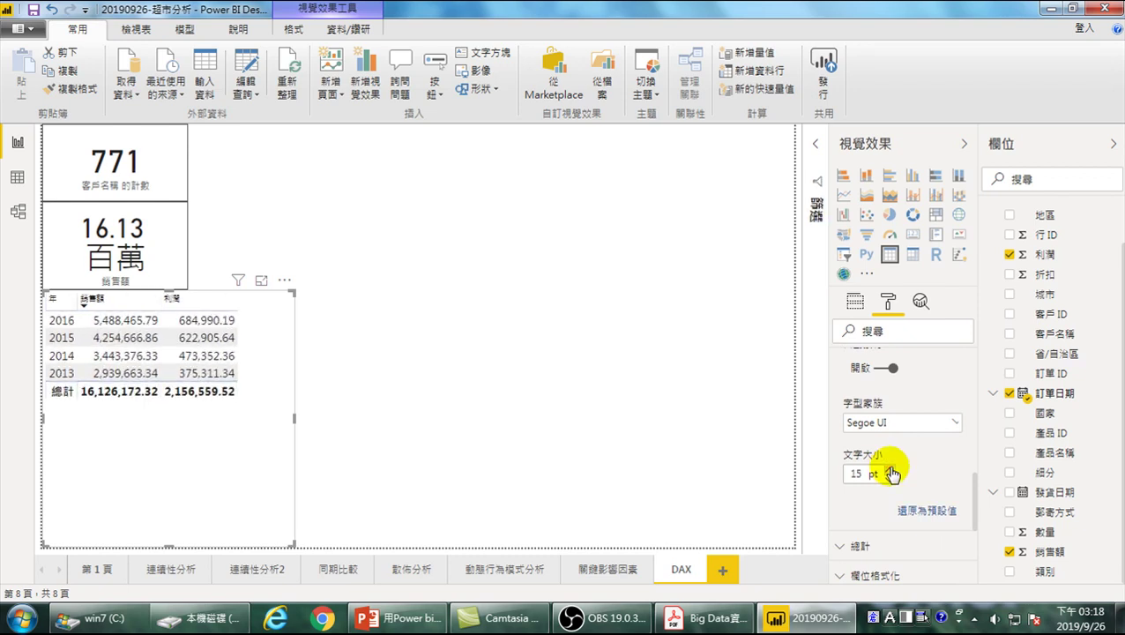
pyautogui.click(890, 478)
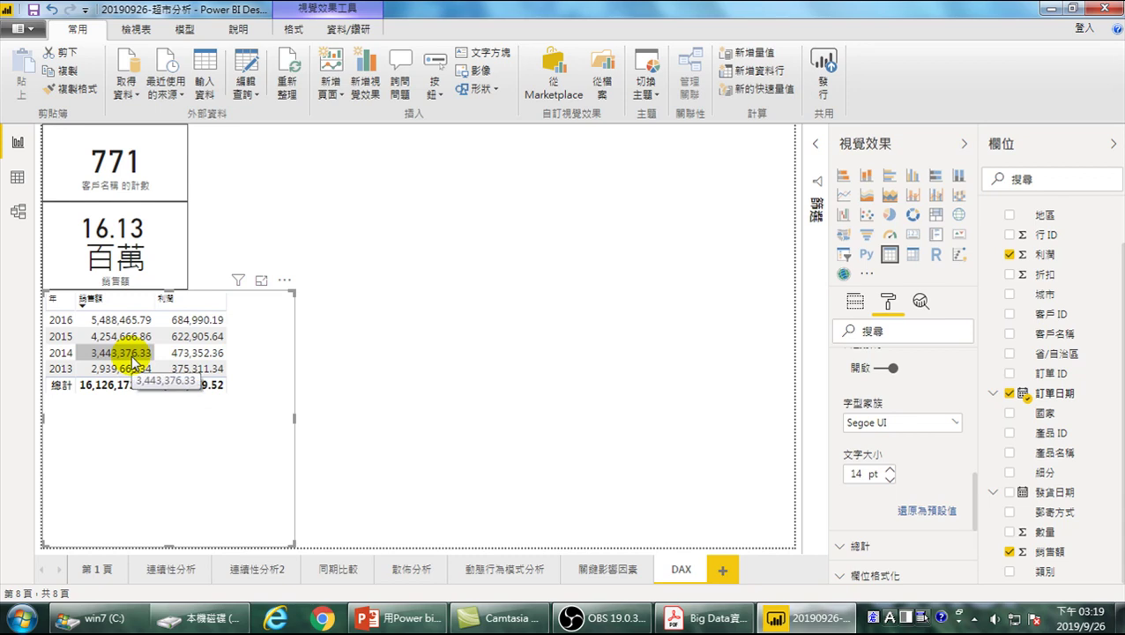
# Narrow the table visual to fit its columns and display 訂單日期 as plain dates instead of the date hierarchy.
pyautogui.click(853, 302)
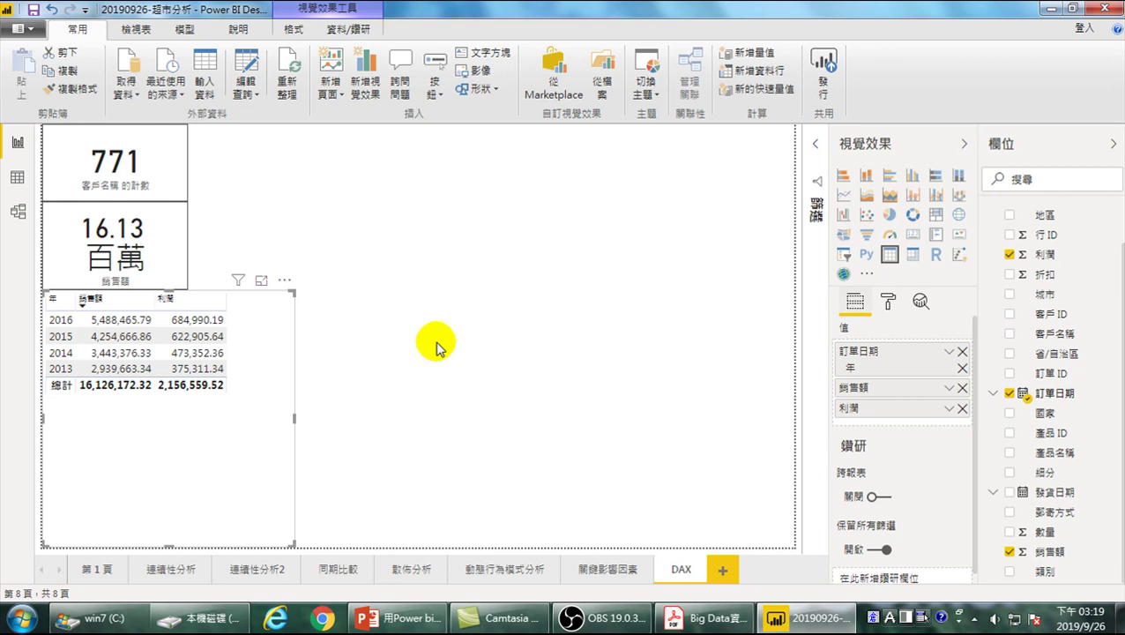
pyautogui.moveTo(295, 418); pyautogui.dragTo(244, 430)
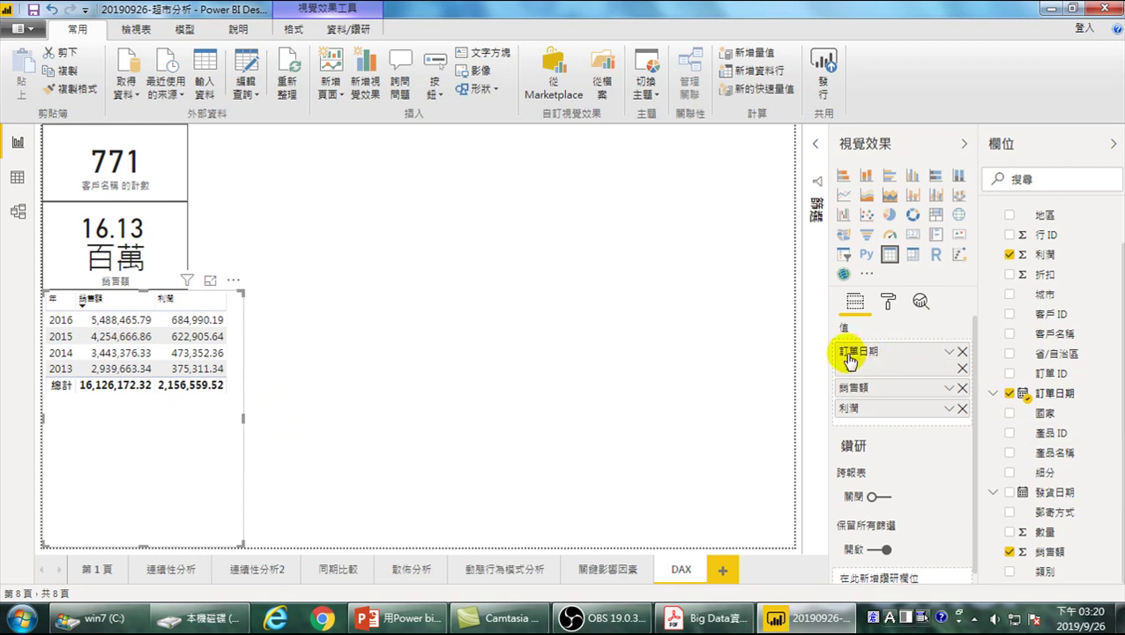
pyautogui.click(948, 351)
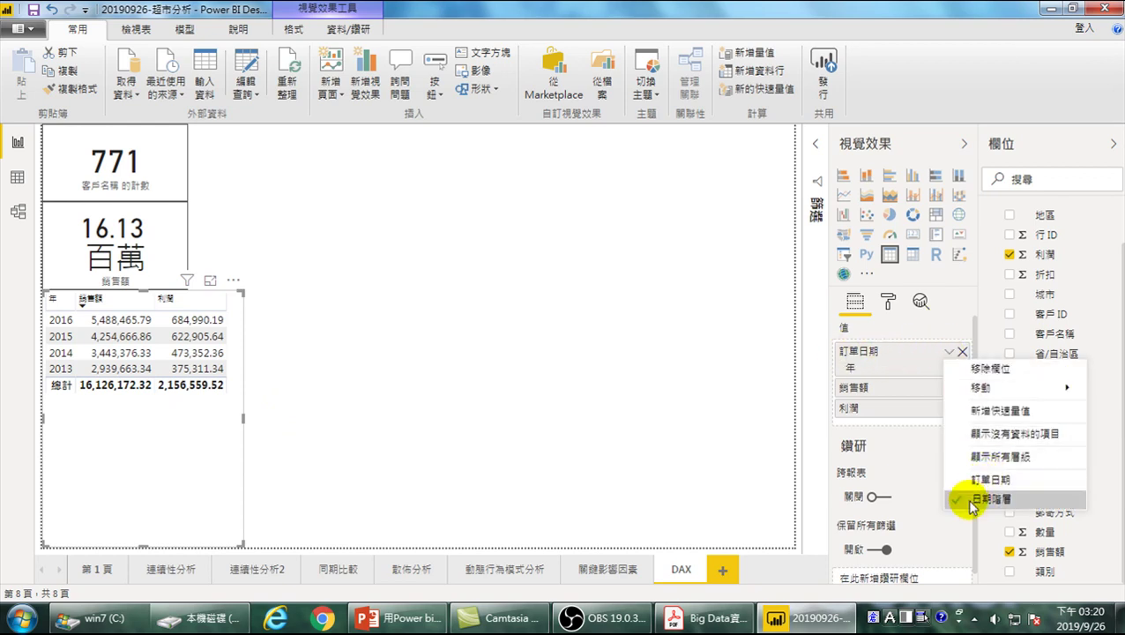
pyautogui.click(993, 481)
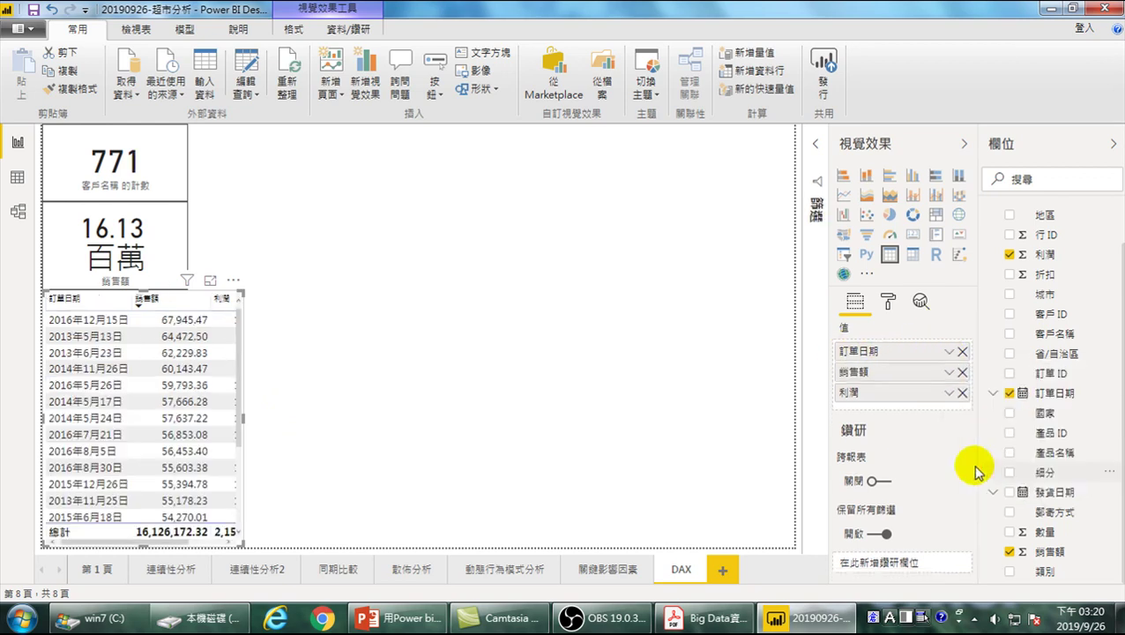
pyautogui.moveTo(69, 328); pyautogui.dragTo(110, 340)
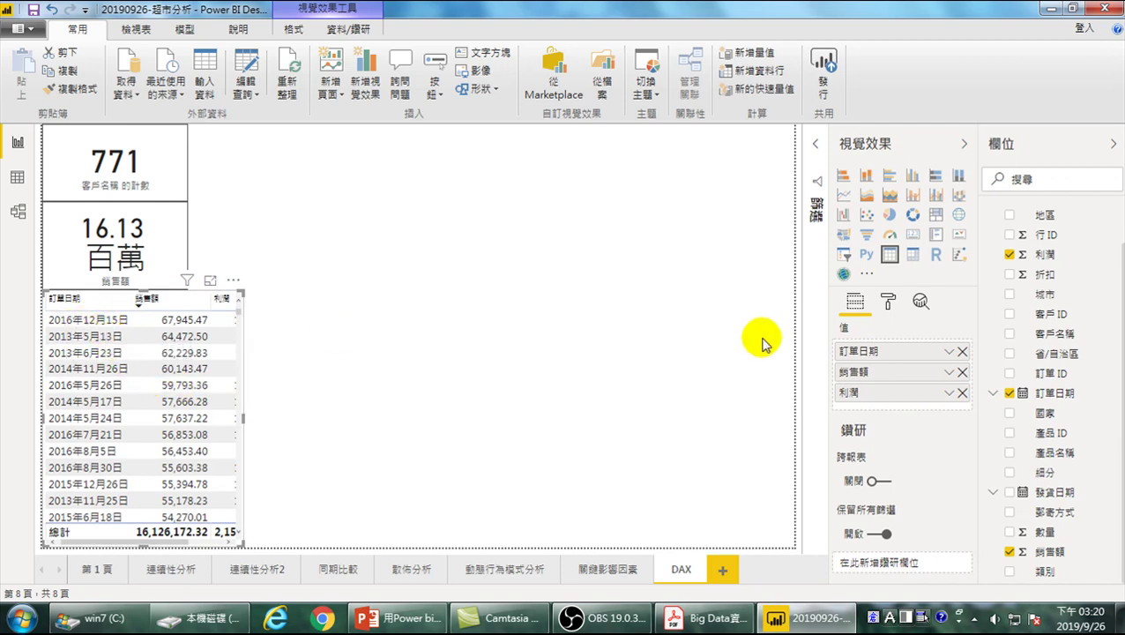
# Switch 訂單日期 in the table back to 日期階層 and widen the visual so all its columns fit.
pyautogui.click(947, 351)
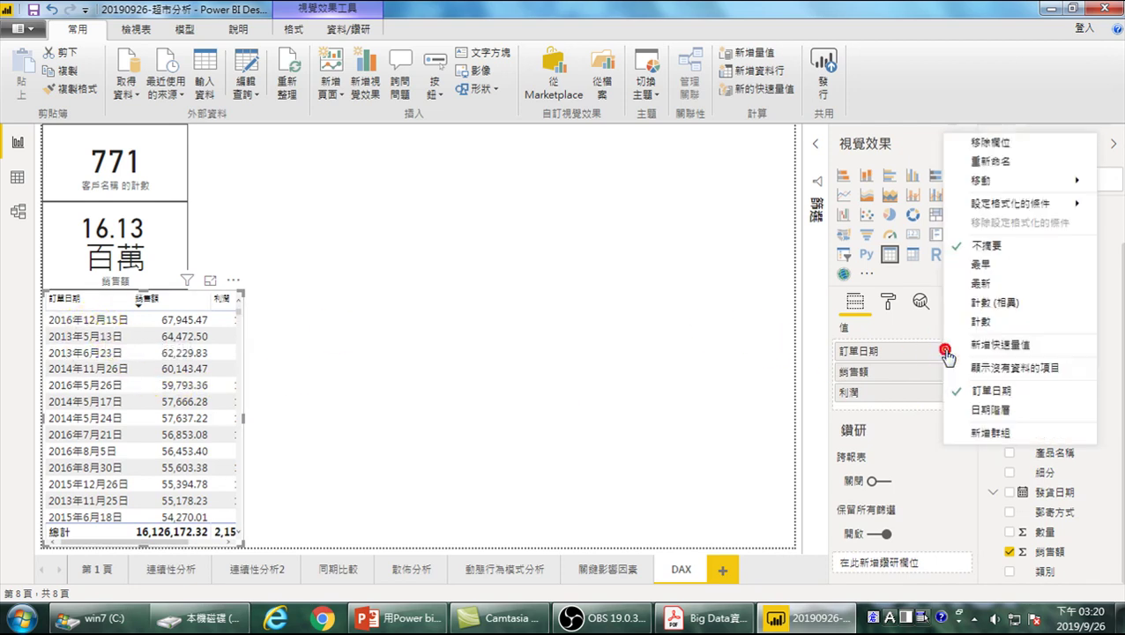
pyautogui.click(990, 409)
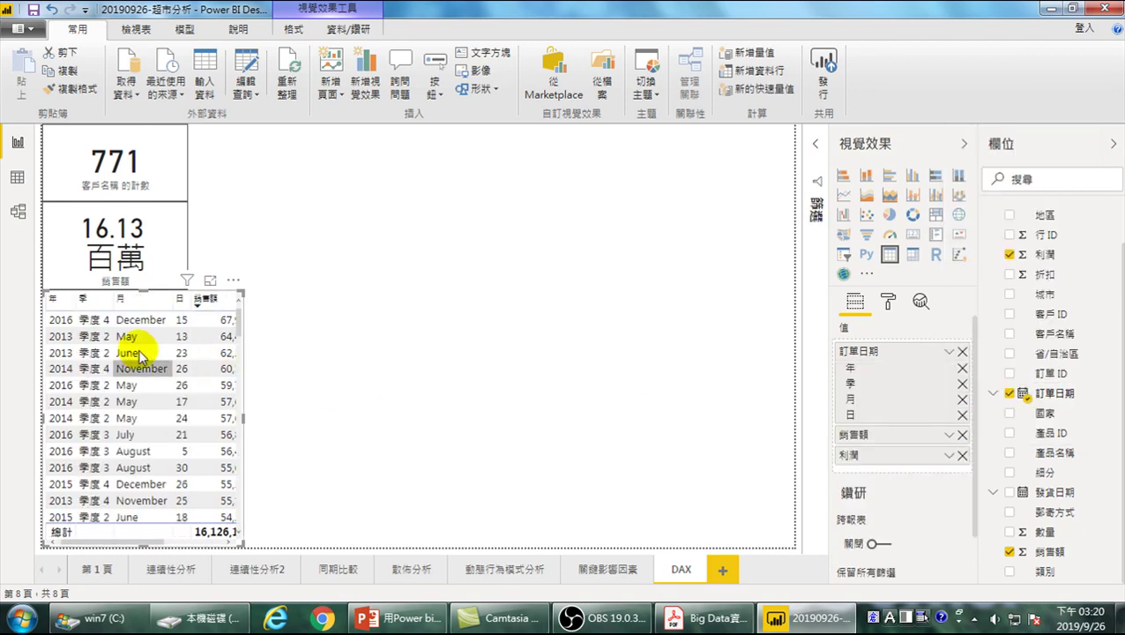
pyautogui.moveTo(242, 418); pyautogui.dragTo(371, 427)
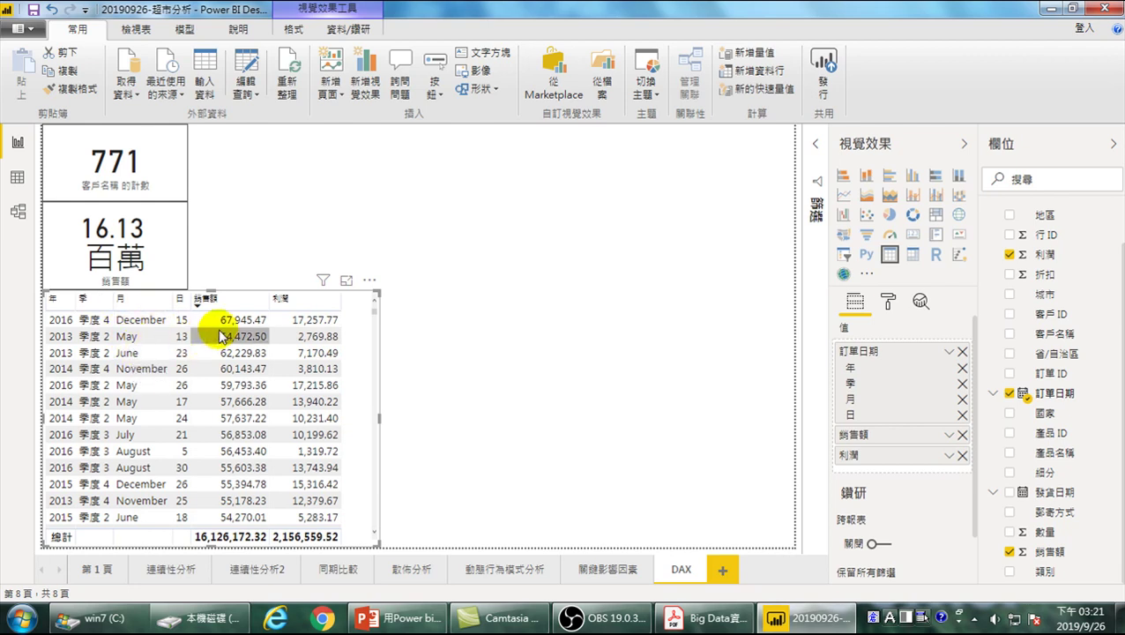
# Remove the 季 and 日 levels from the table's date hierarchy and sort the rows by 年 in ascending order.
pyautogui.click(962, 384)
pyautogui.click(962, 399)
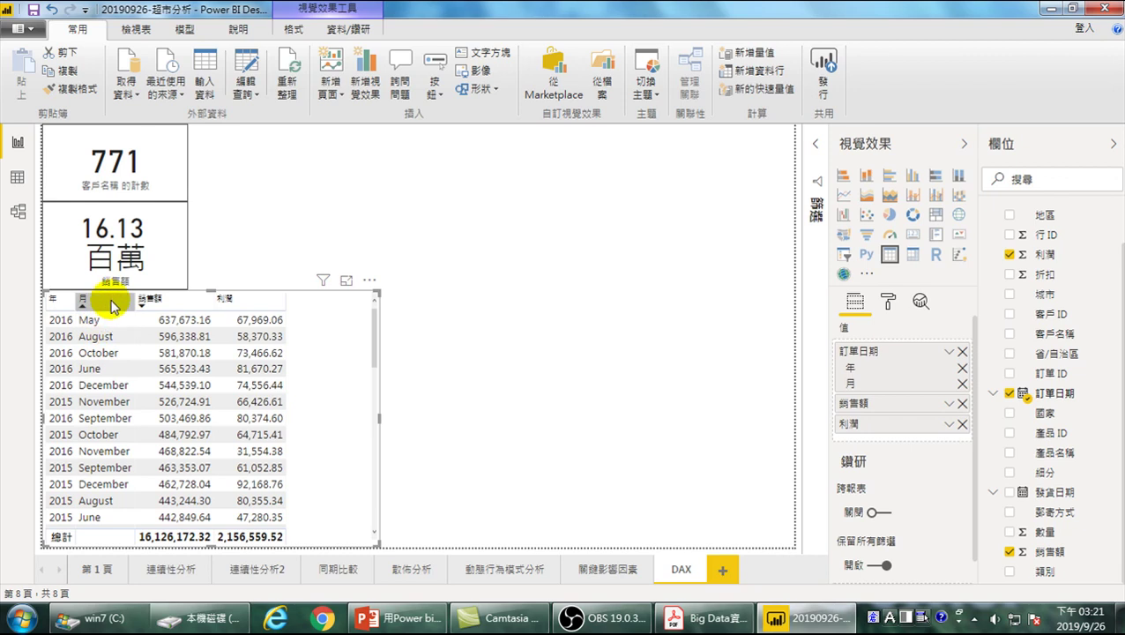
pyautogui.click(56, 300)
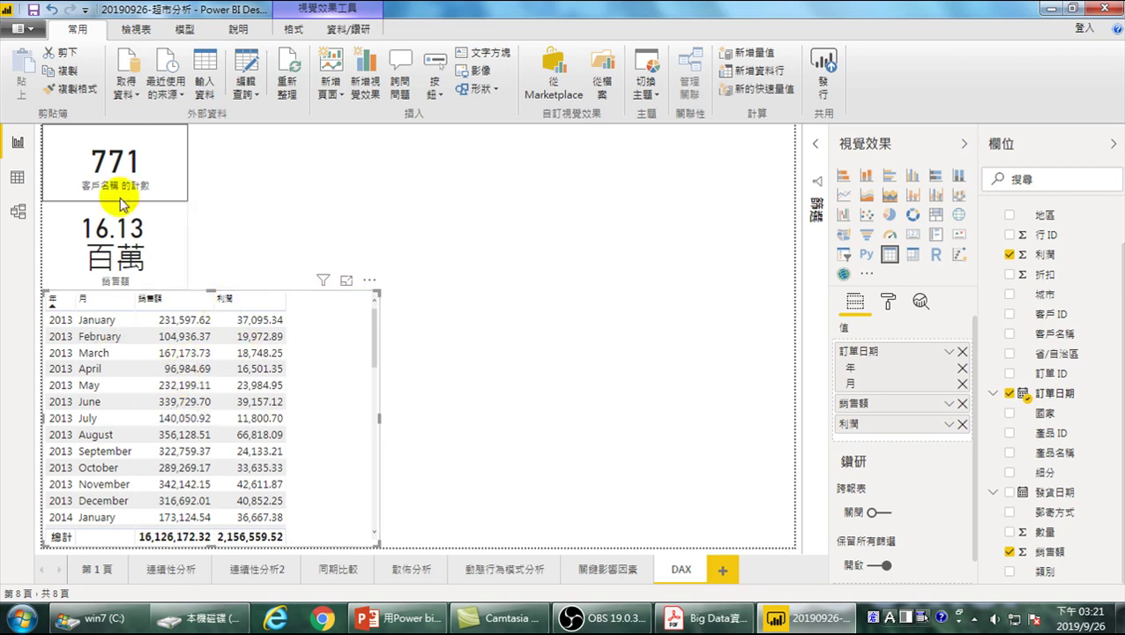
pyautogui.click(161, 159)
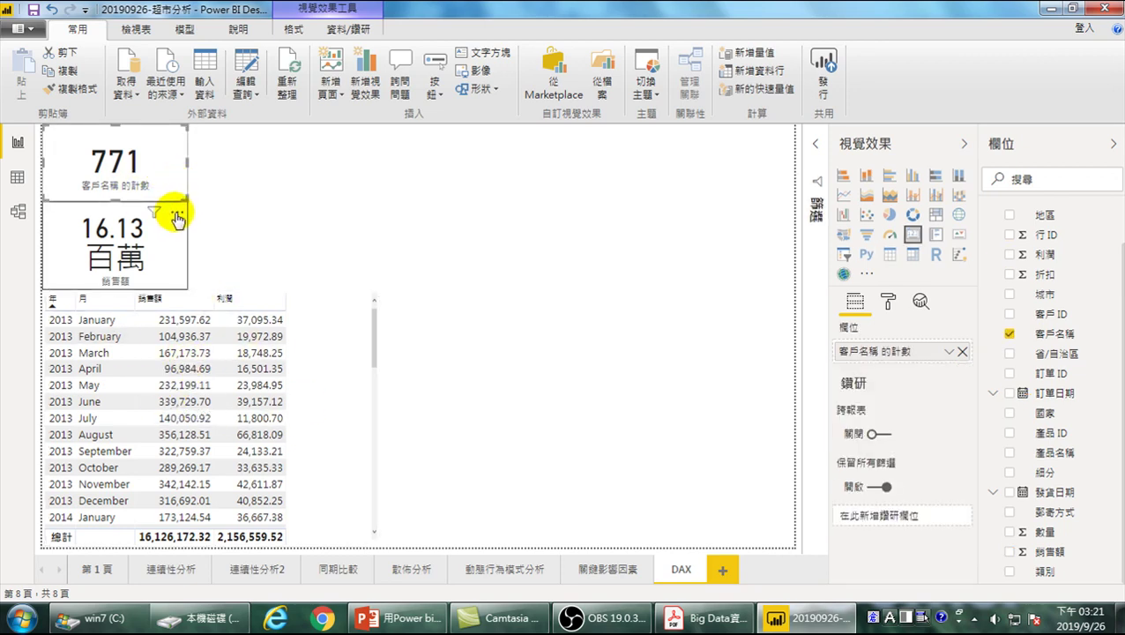
pyautogui.click(177, 212)
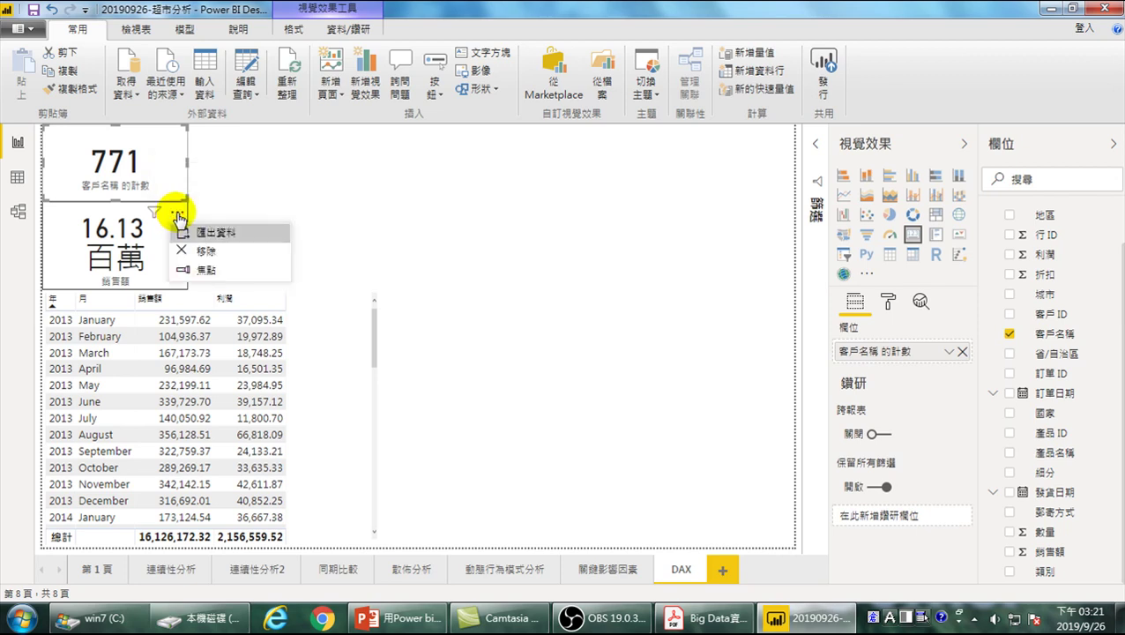
pyautogui.click(327, 350)
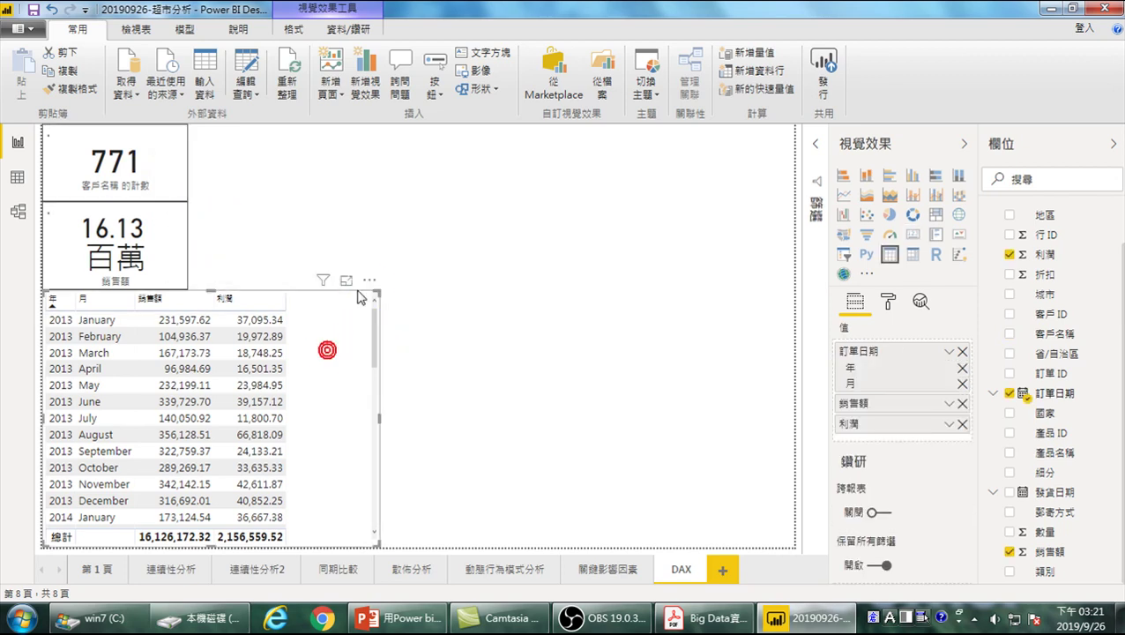
pyautogui.click(369, 280)
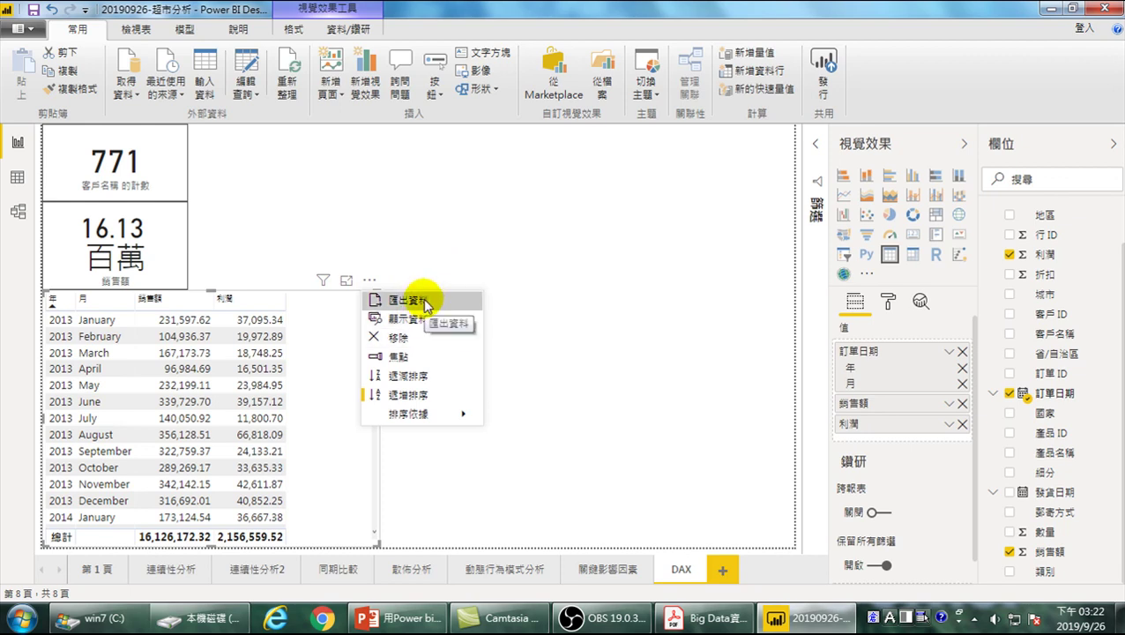
pyautogui.click(557, 368)
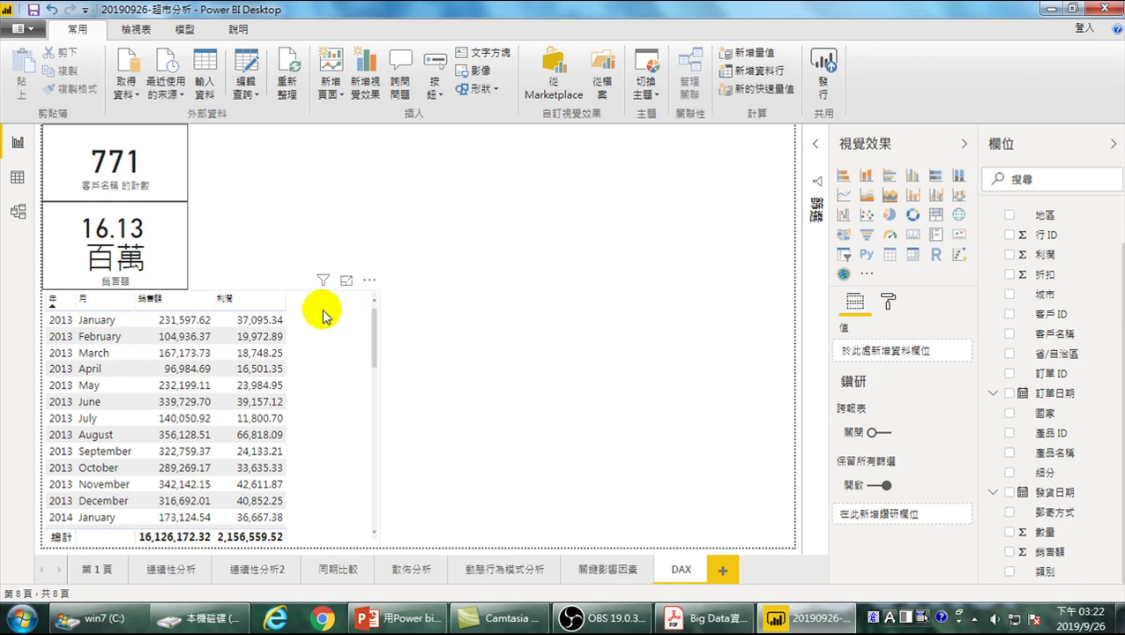
# Narrow the monthly sales and profit table to fit its columns and start exporting its data.
pyautogui.click(338, 339)
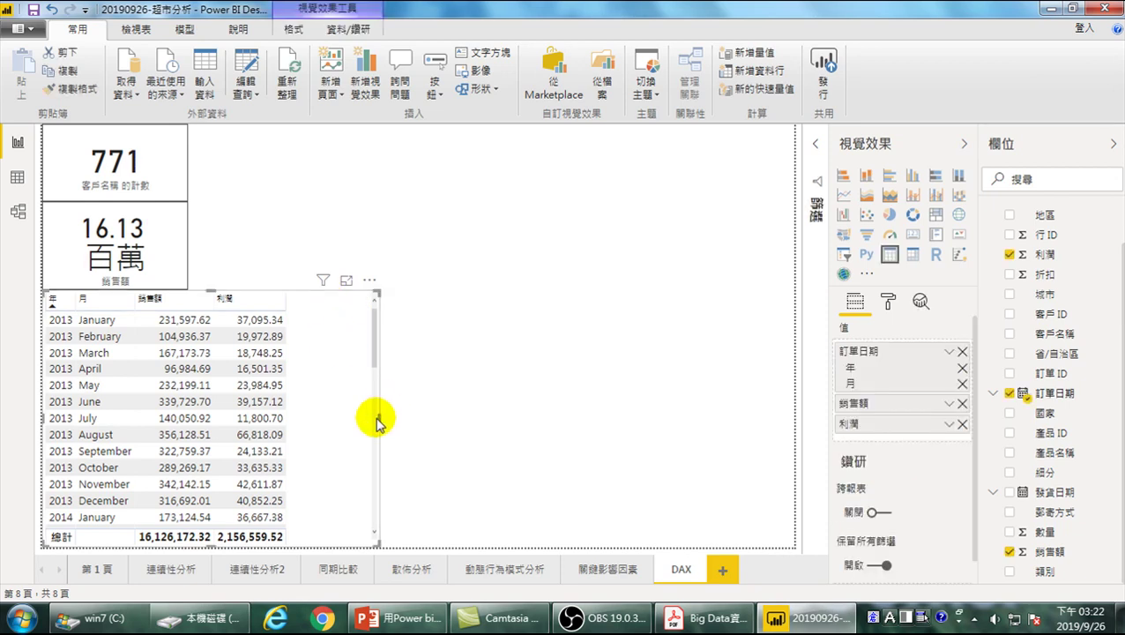
pyautogui.moveTo(377, 422); pyautogui.dragTo(316, 426)
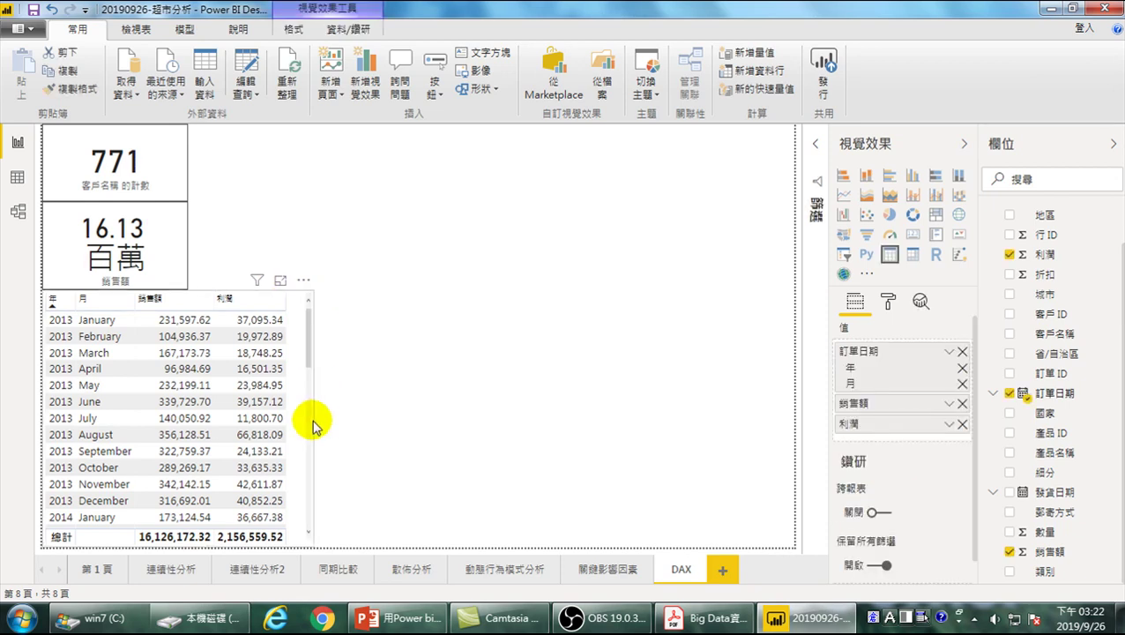
pyautogui.click(303, 280)
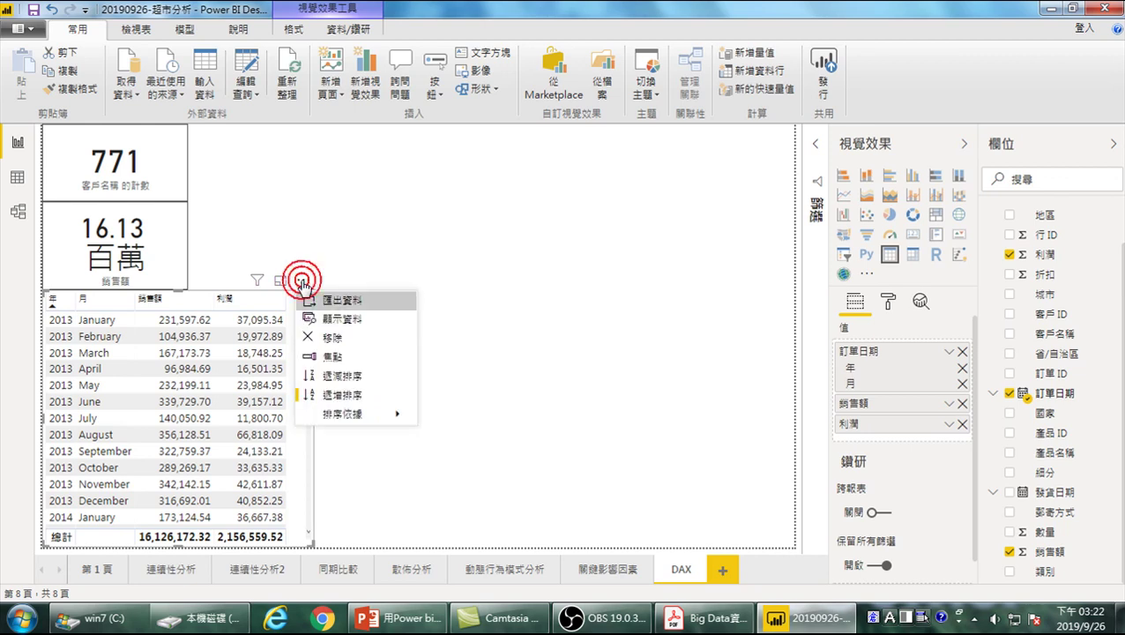
pyautogui.click(304, 282)
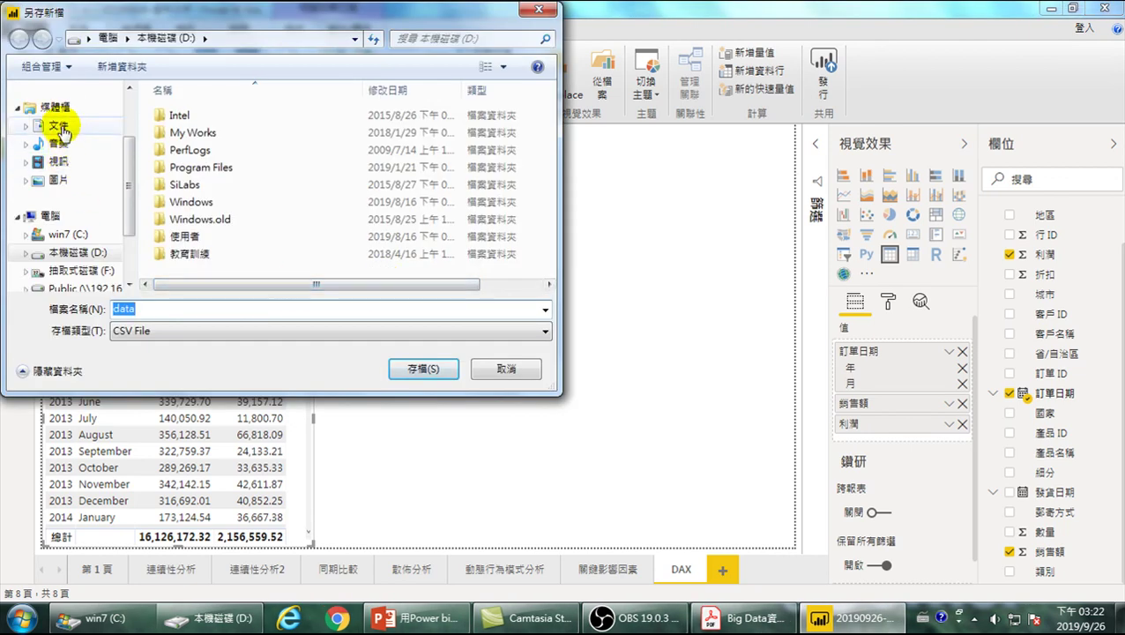
# Save the exported table data as a CSV file named 20190926-market analytics in the 下載 folder.
pyautogui.scroll(2, 130, 173)
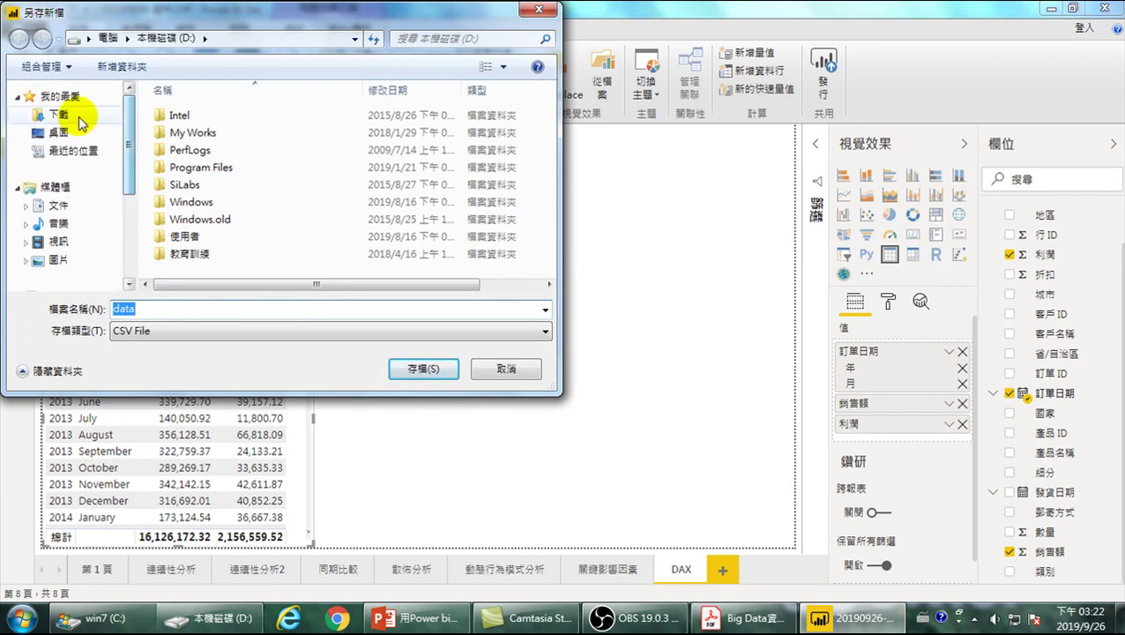
pyautogui.click(77, 118)
pyautogui.click(150, 309)
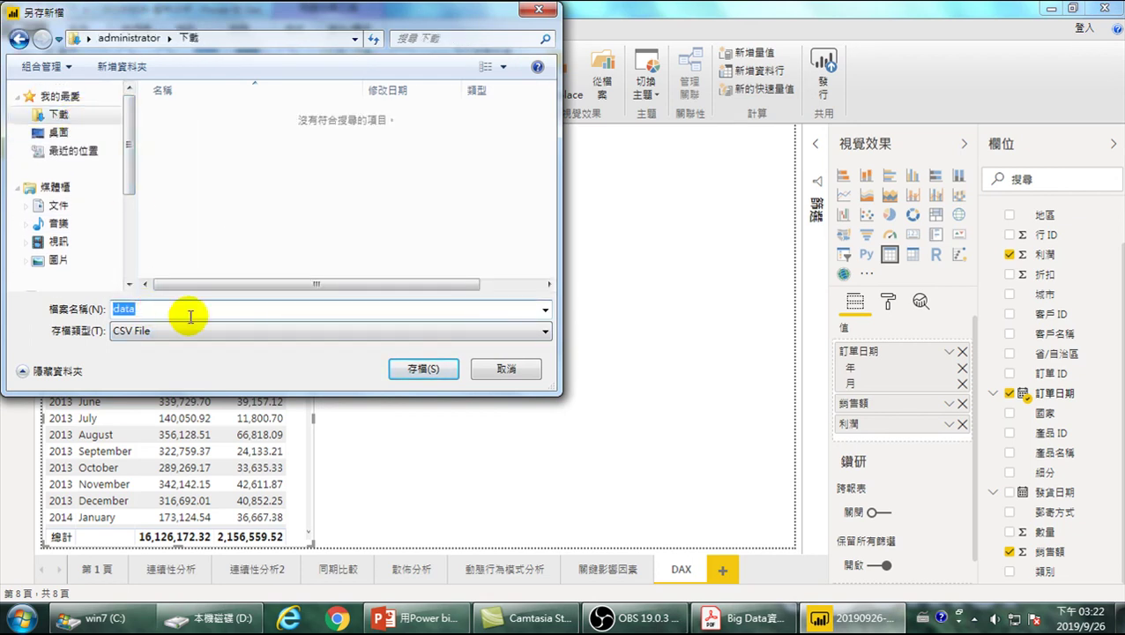
pyautogui.write('20190926-mar')
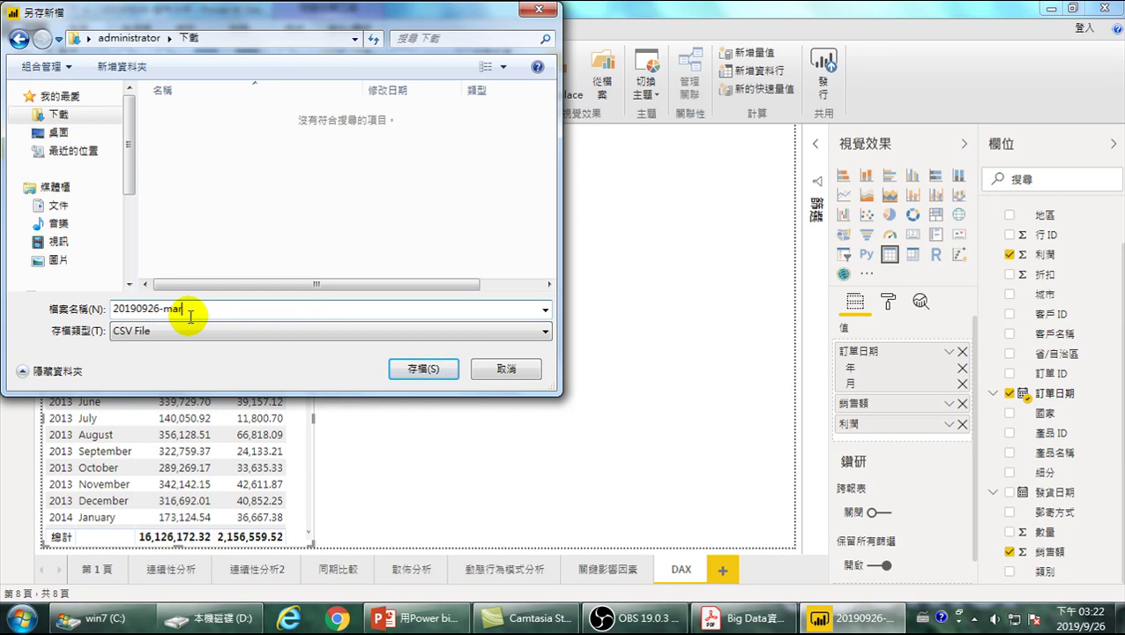
pyautogui.write('tet anal')
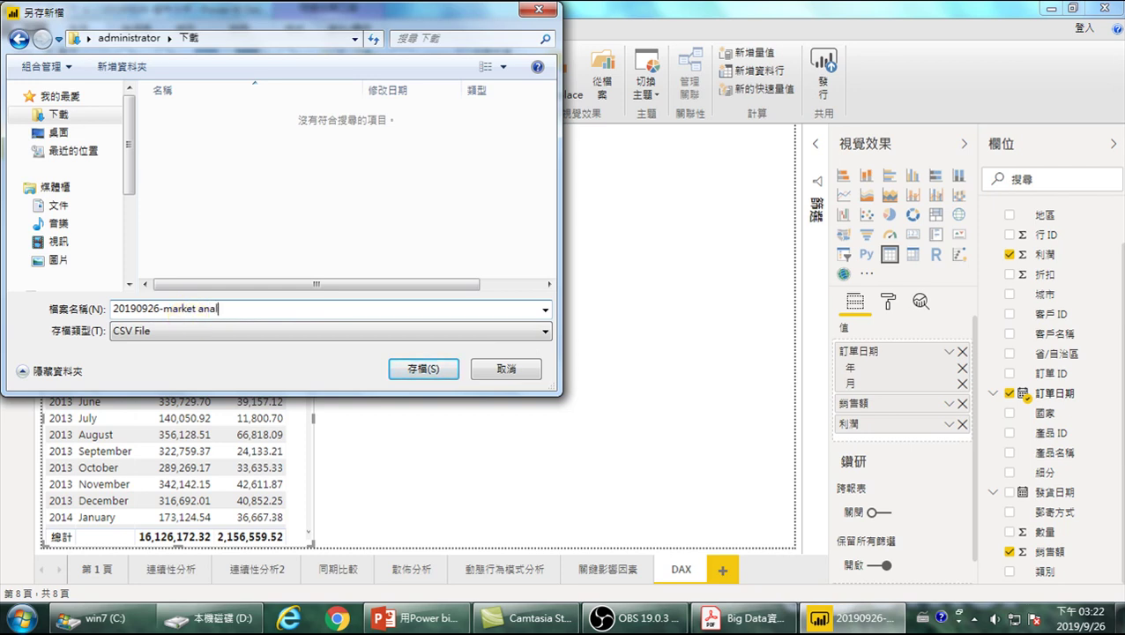
pyautogui.write('ytics')
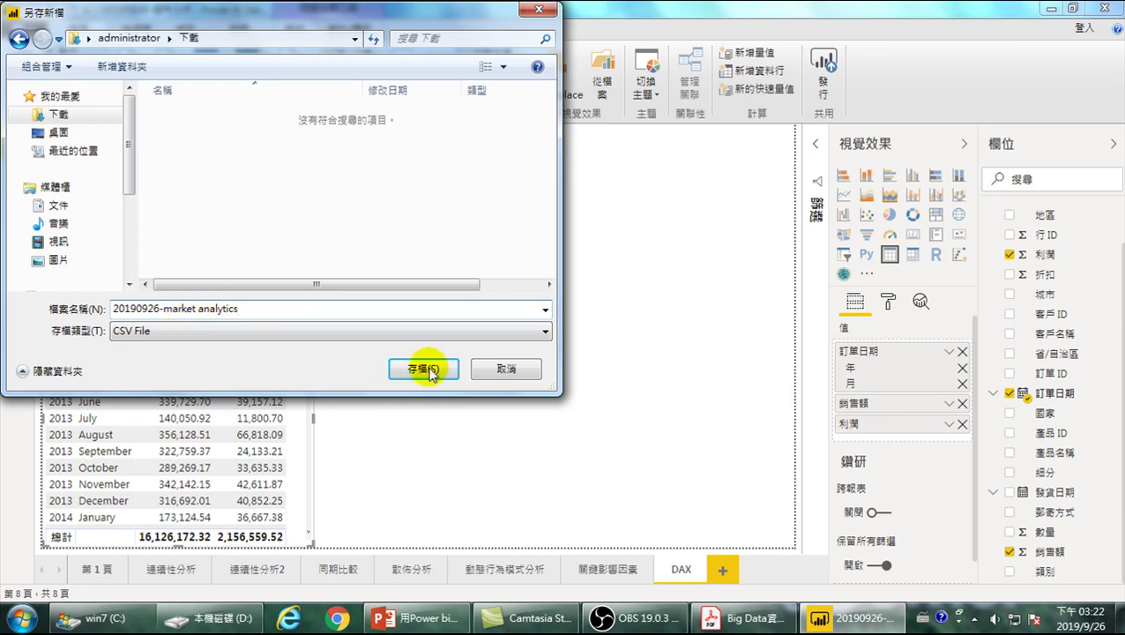
pyautogui.click(411, 374)
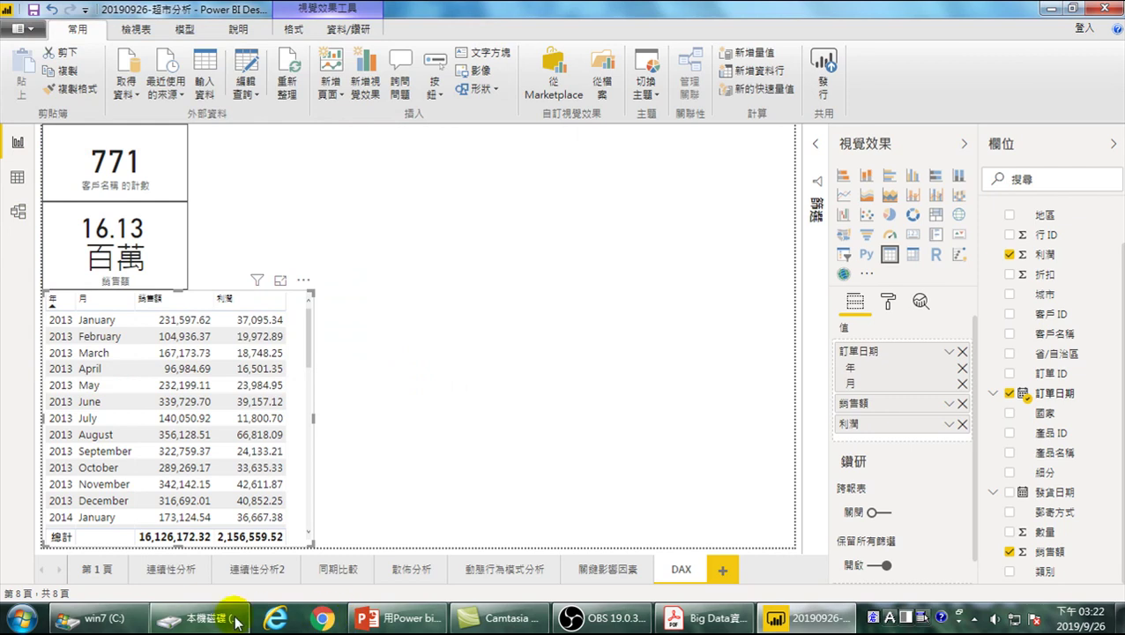
# Switch to the file explorer and check the 下載 folder for the exported 20190926-market analytics file.
pyautogui.click(199, 618)
pyautogui.click(53, 110)
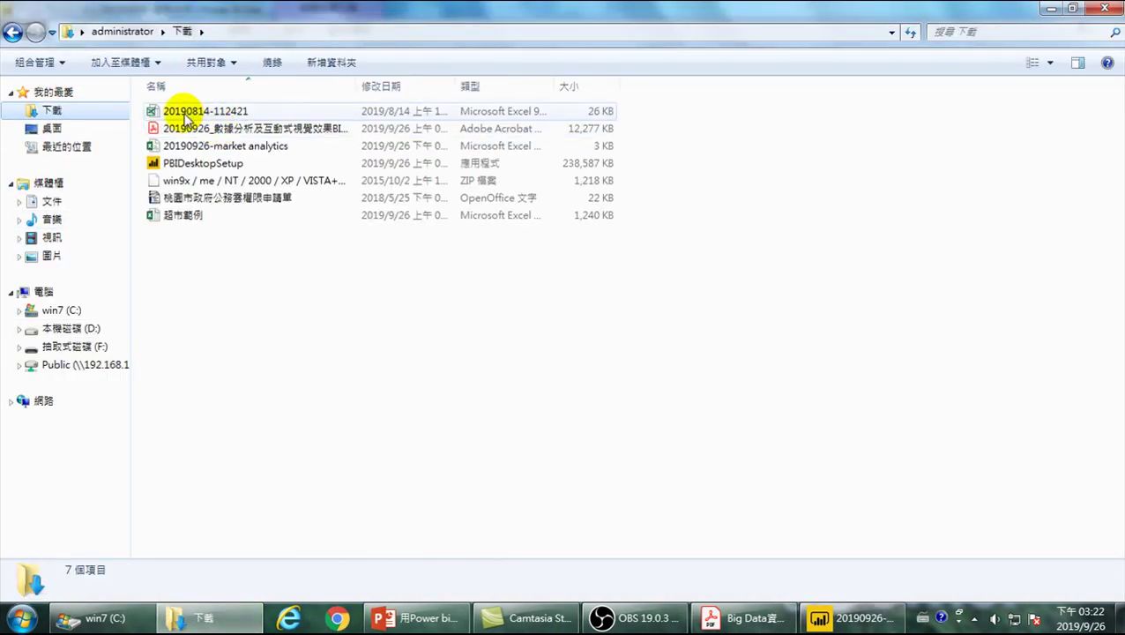
pyautogui.click(246, 148)
pyautogui.rightClick(246, 149)
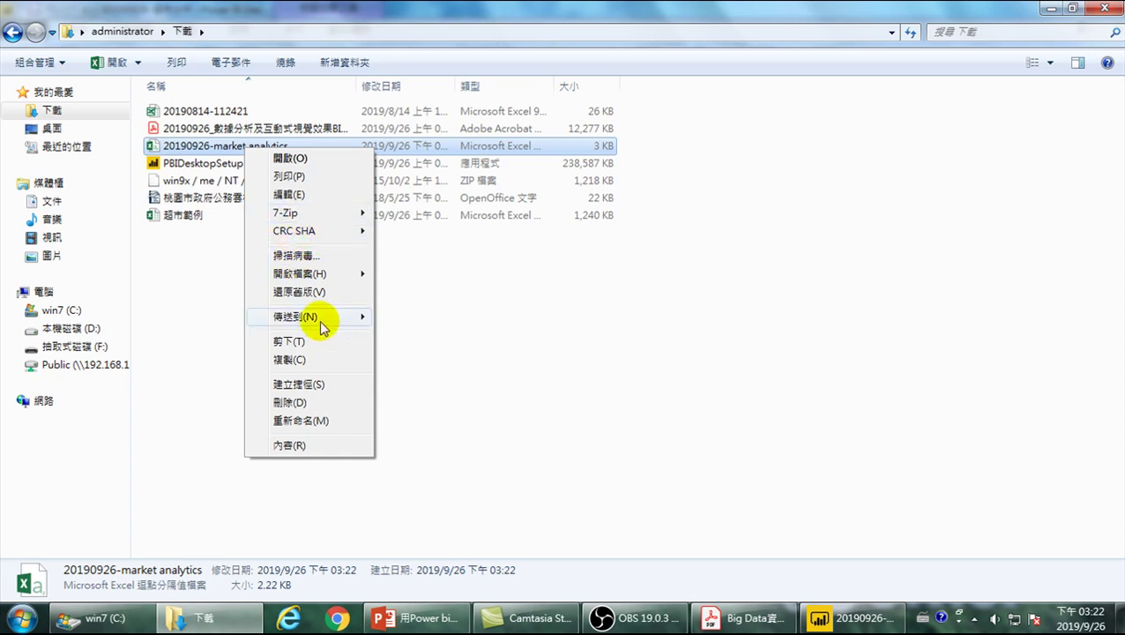
pyautogui.click(720, 476)
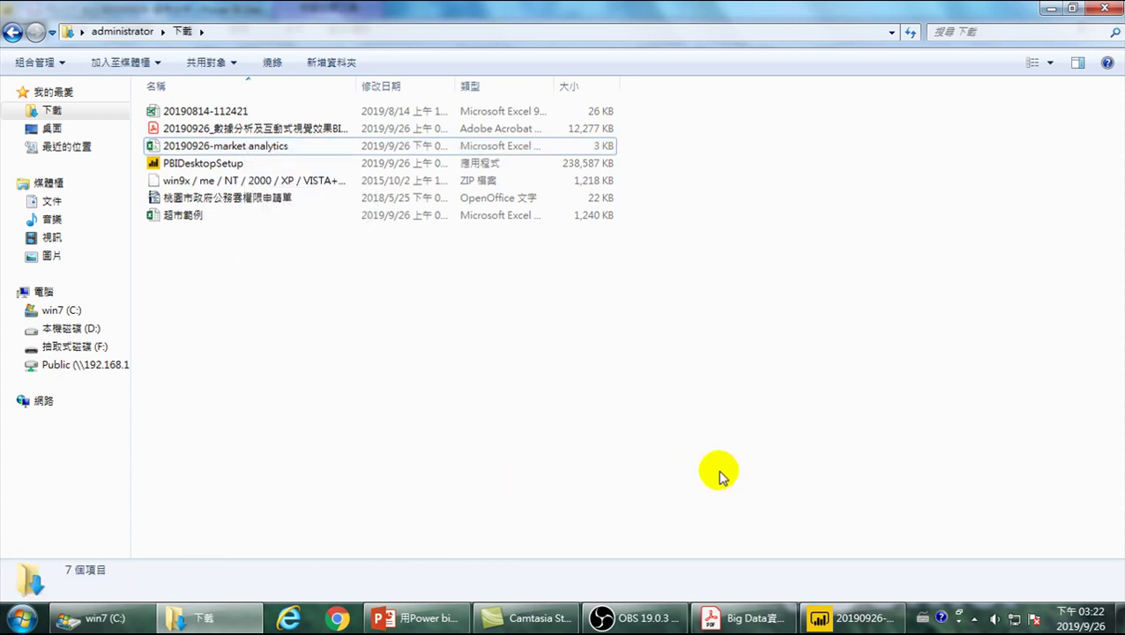
# Switch back to Power BI Desktop and widen the customer count and sales cards to match the table's width.
pyautogui.click(852, 618)
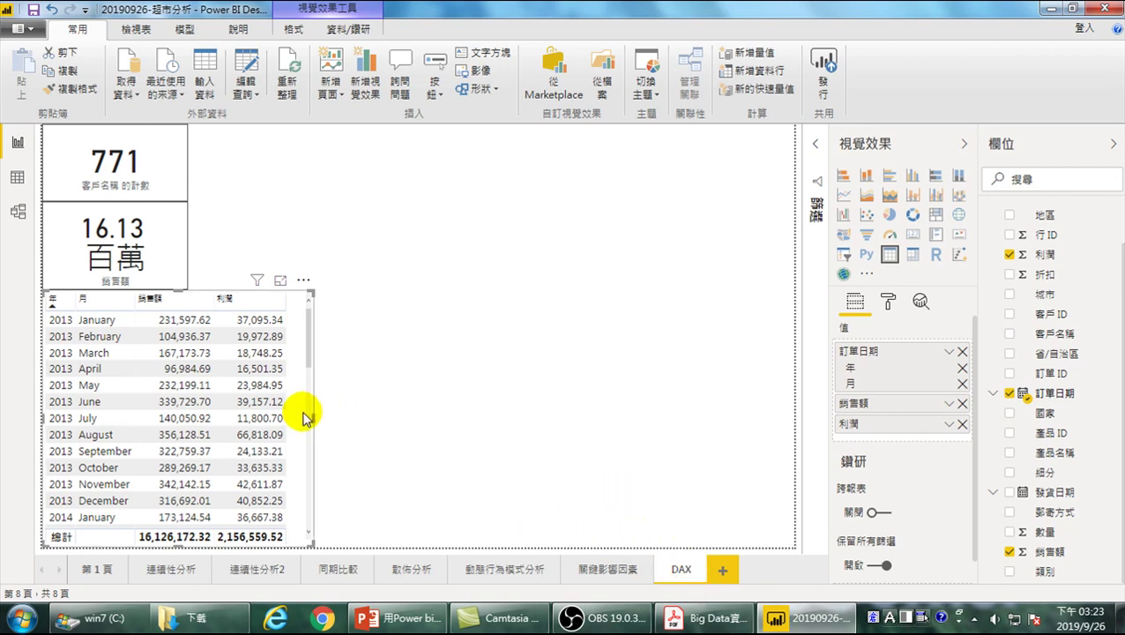
pyautogui.click(177, 170)
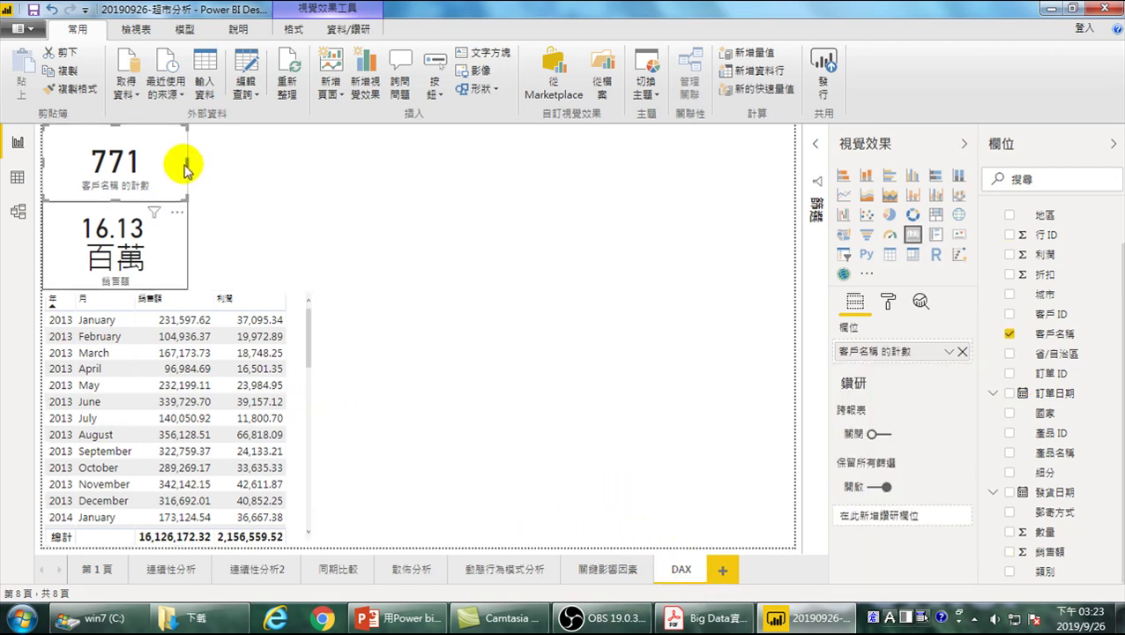
pyautogui.moveTo(186, 160); pyautogui.dragTo(317, 166)
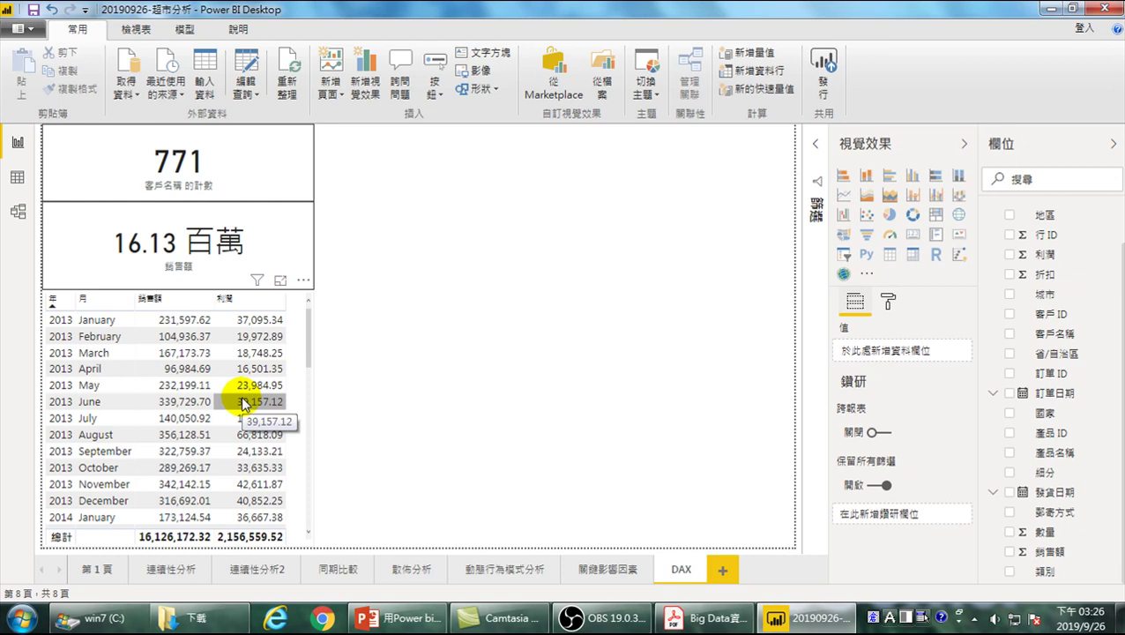
# Examine the scatter chart on the 動態行為模式分析 page and the underlying rows of the 訂單 table.
pyautogui.click(492, 569)
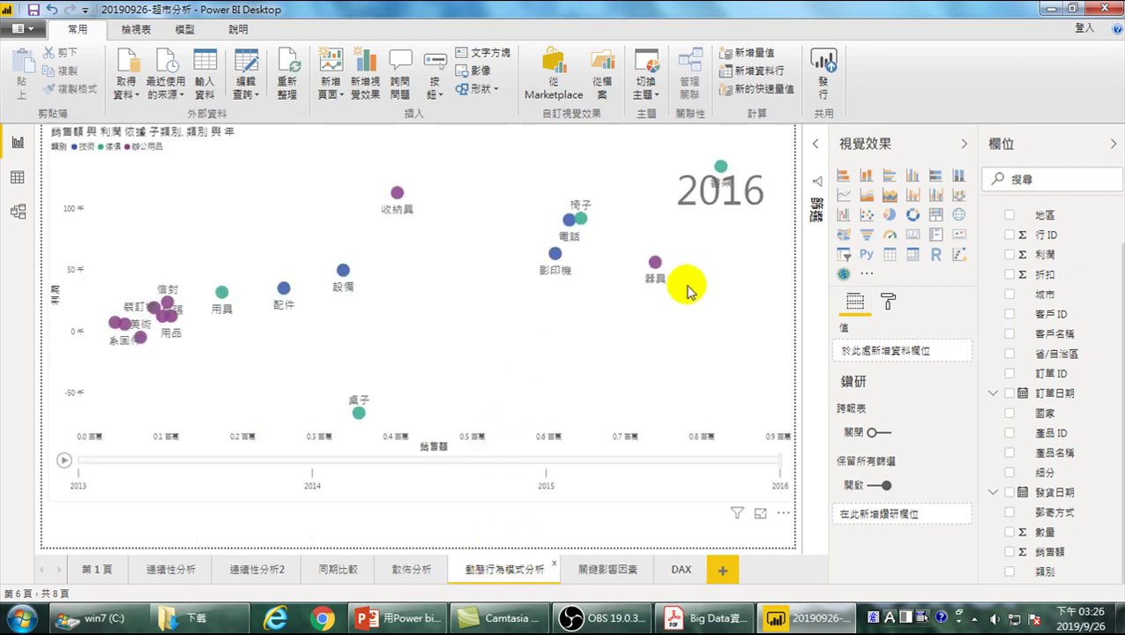
pyautogui.click(62, 459)
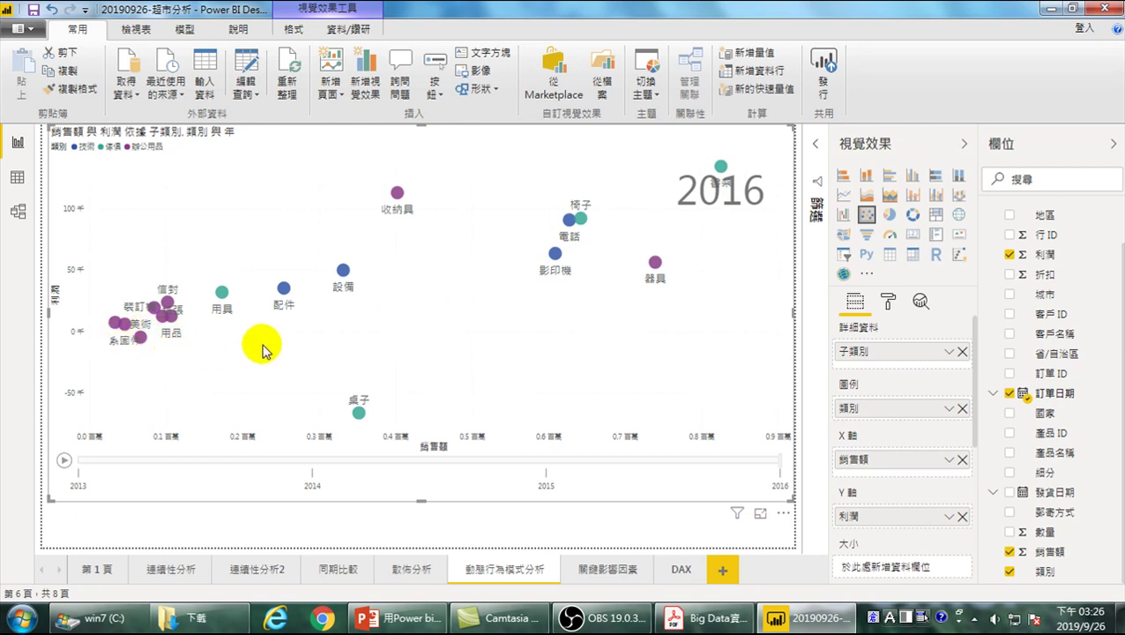
pyautogui.click(17, 176)
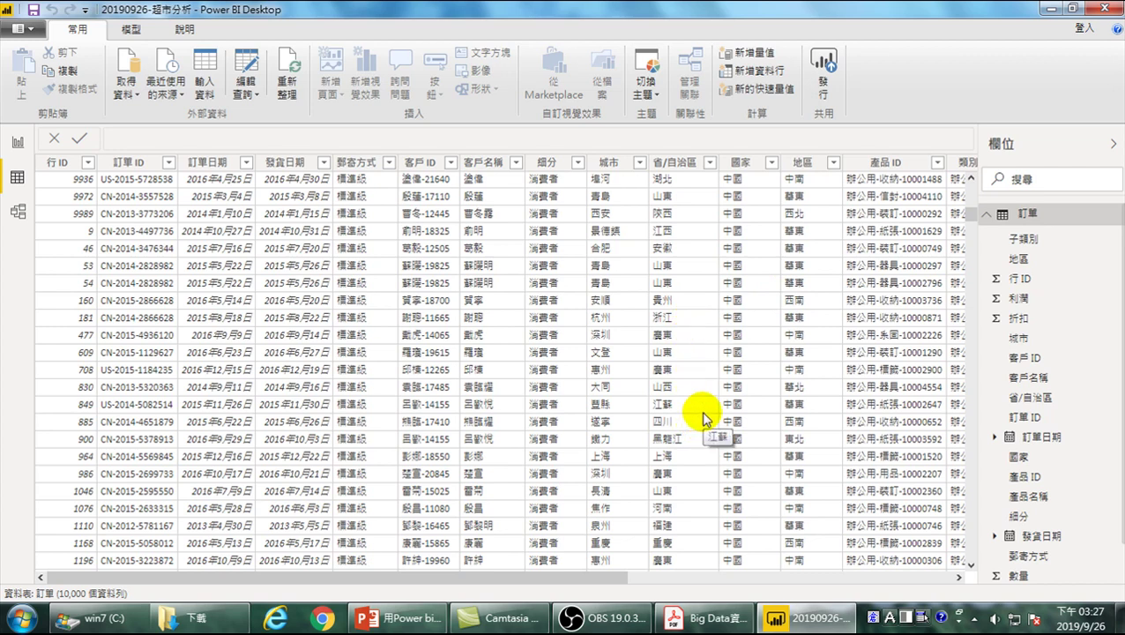
pyautogui.click(17, 141)
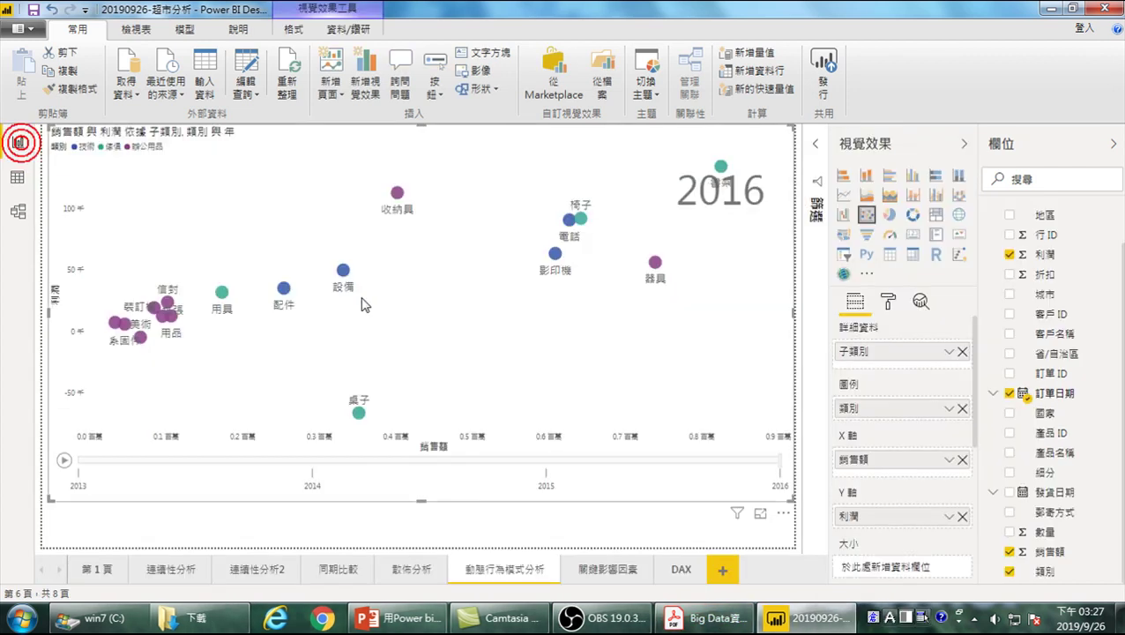
# Compare the monthly table on the DAX page with the yearly profit chart on the 連續性分析 page.
pyautogui.click(681, 573)
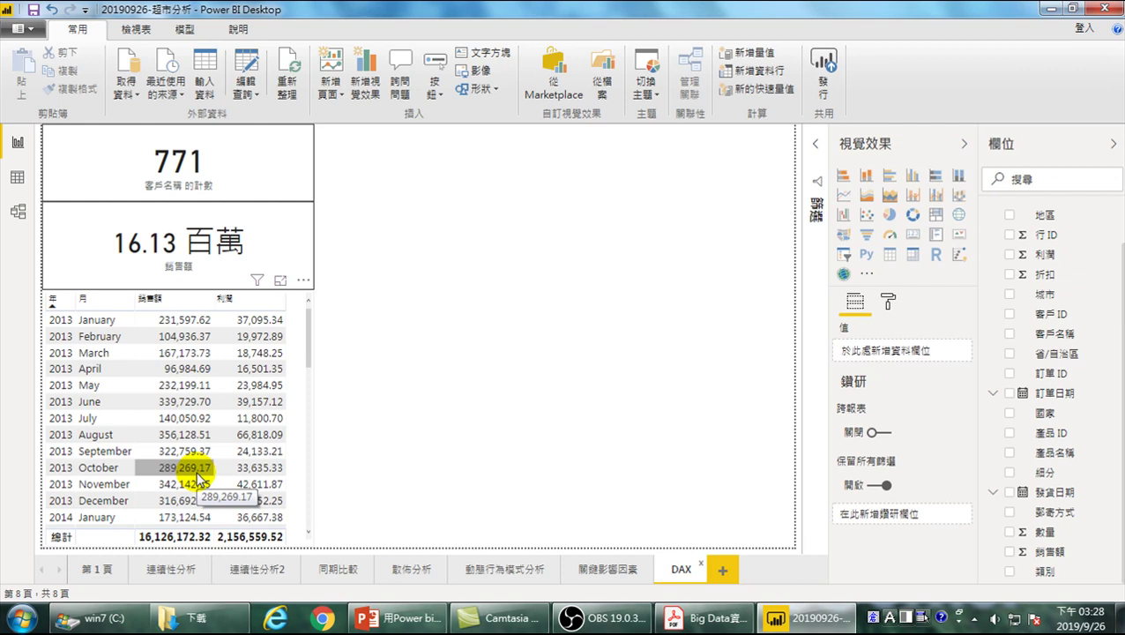
pyautogui.click(165, 570)
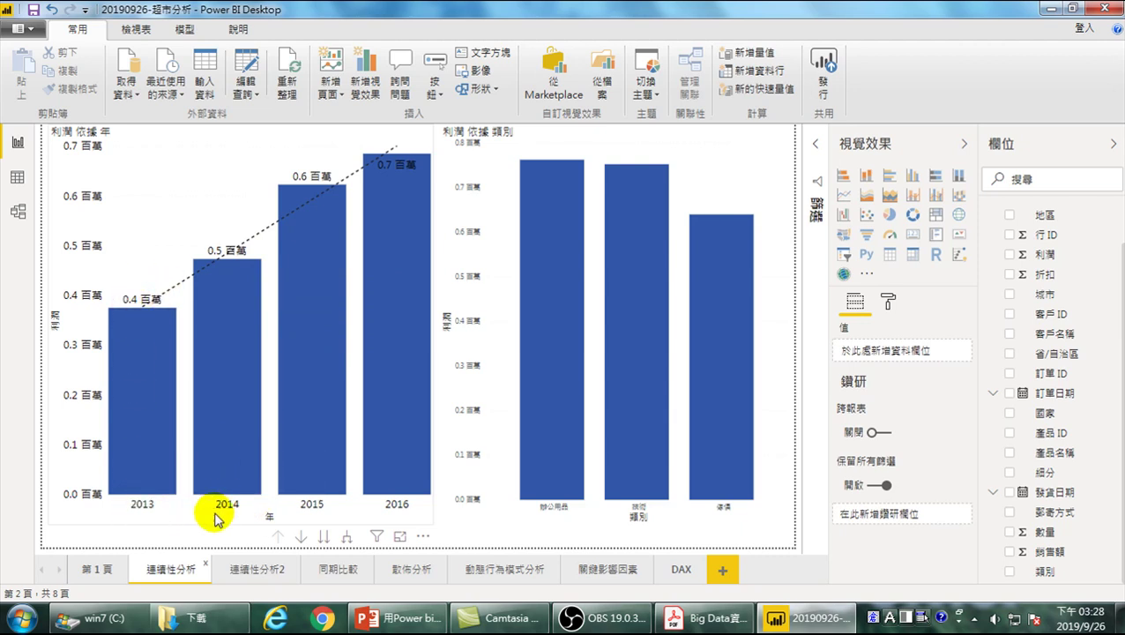
pyautogui.click(227, 476)
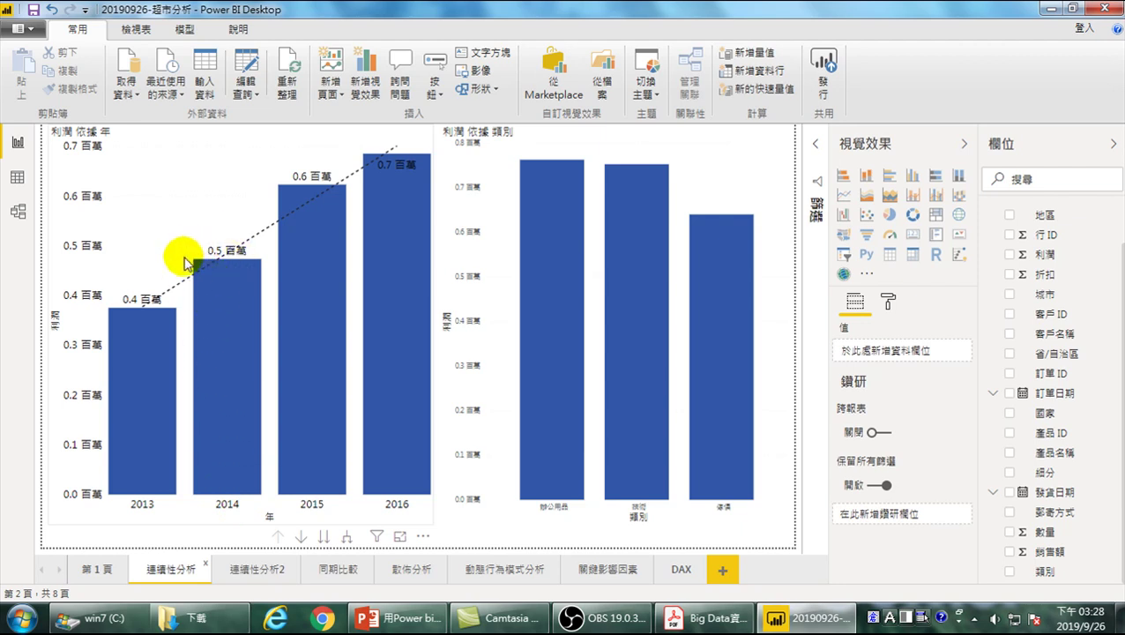
pyautogui.click(141, 328)
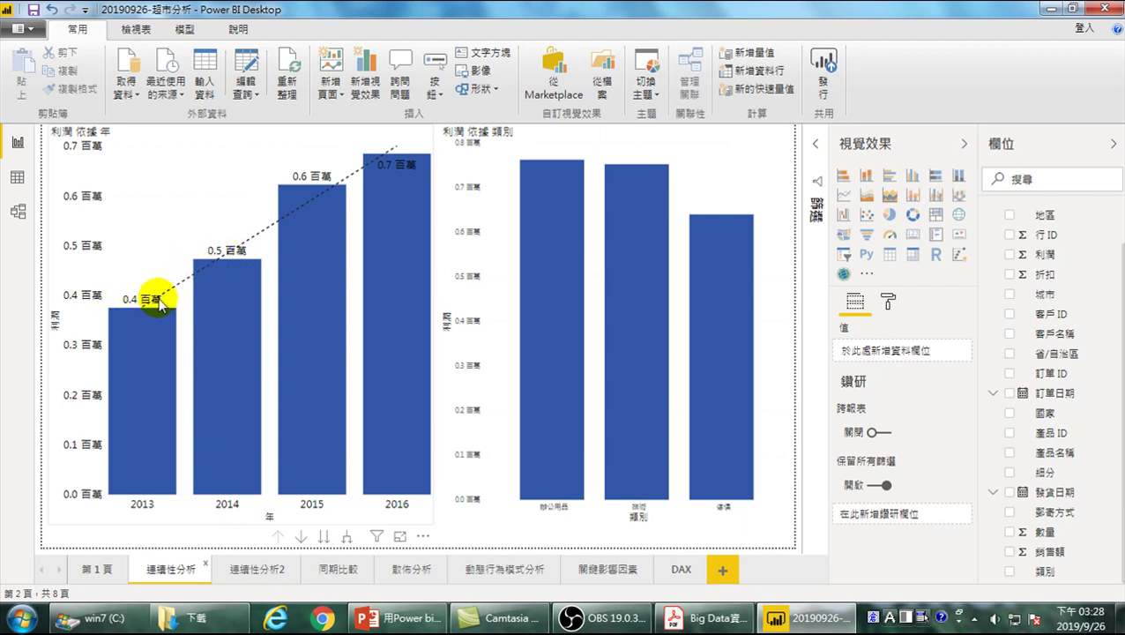
pyautogui.moveTo(154, 315)
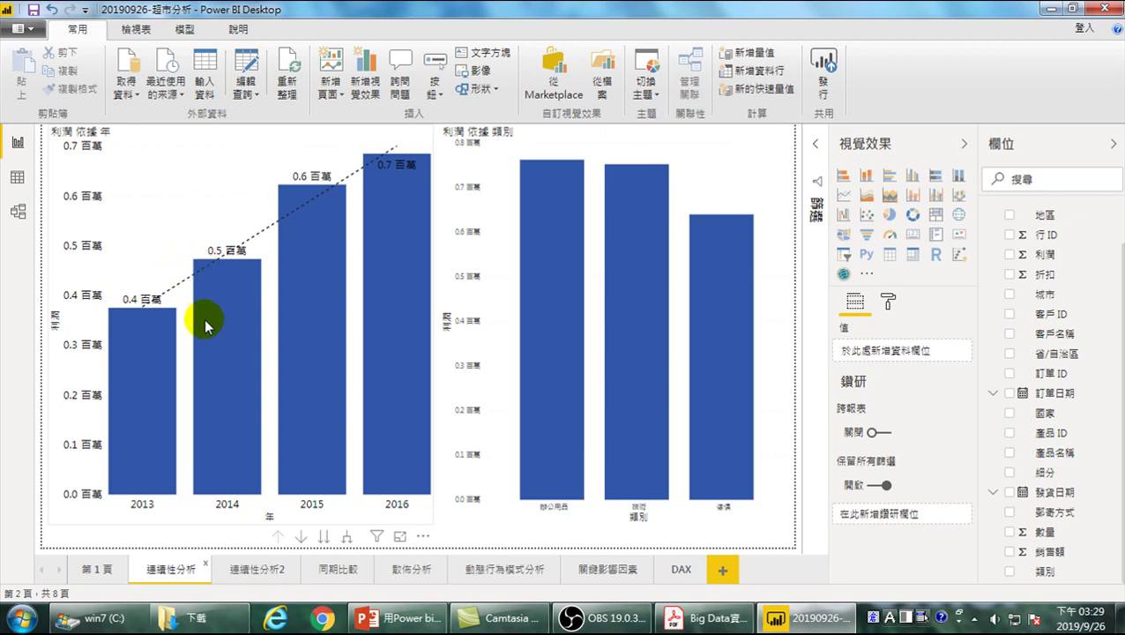
pyautogui.moveTo(210, 321)
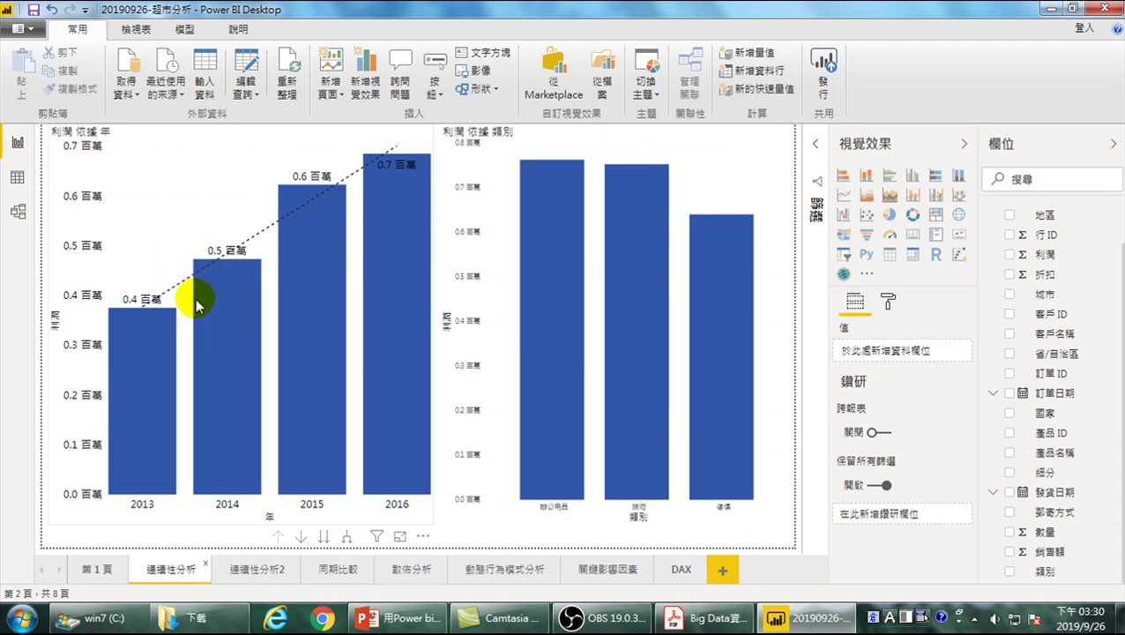
pyautogui.moveTo(196, 304)
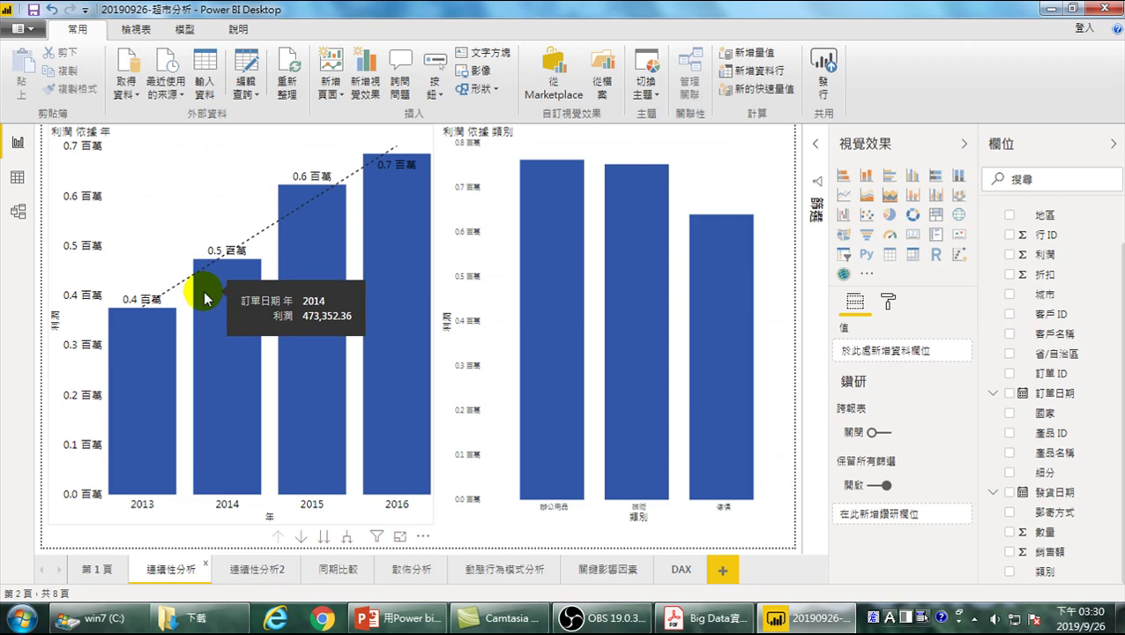
# Add a new measure to the 訂單 table.
pyautogui.rightClick(1064, 257)
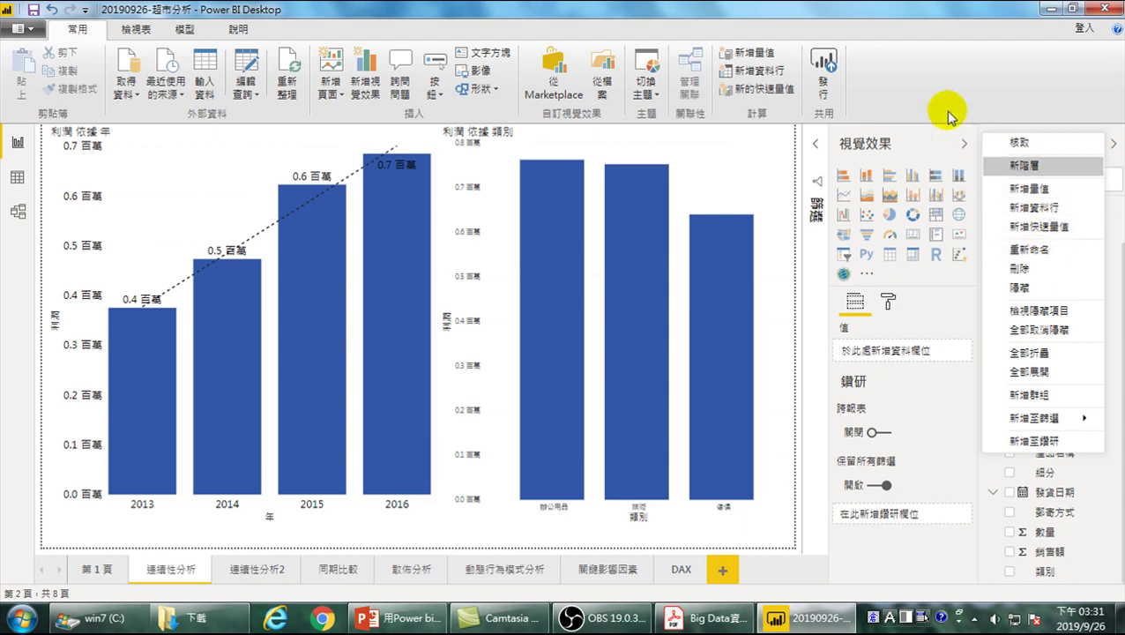
pyautogui.click(670, 526)
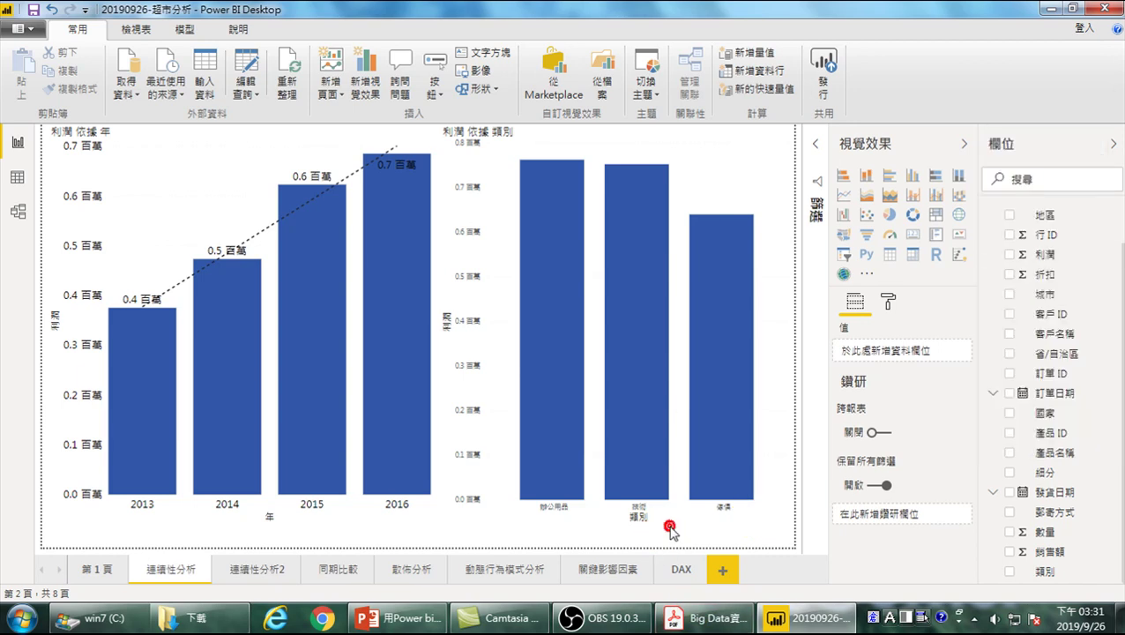
pyautogui.rightClick(1054, 292)
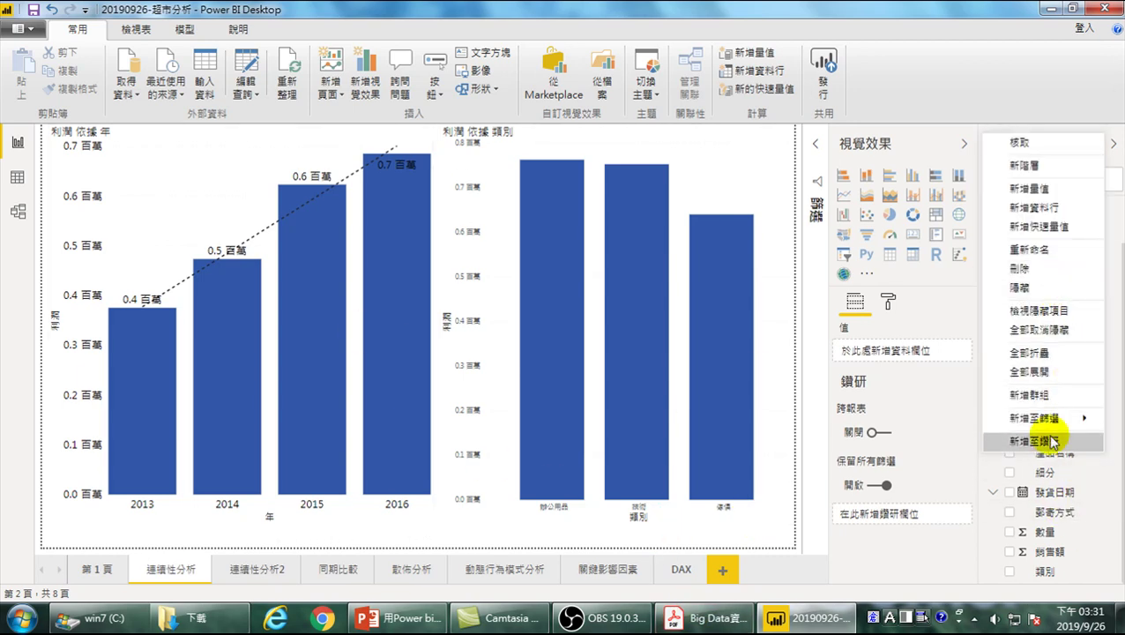
pyautogui.click(1031, 189)
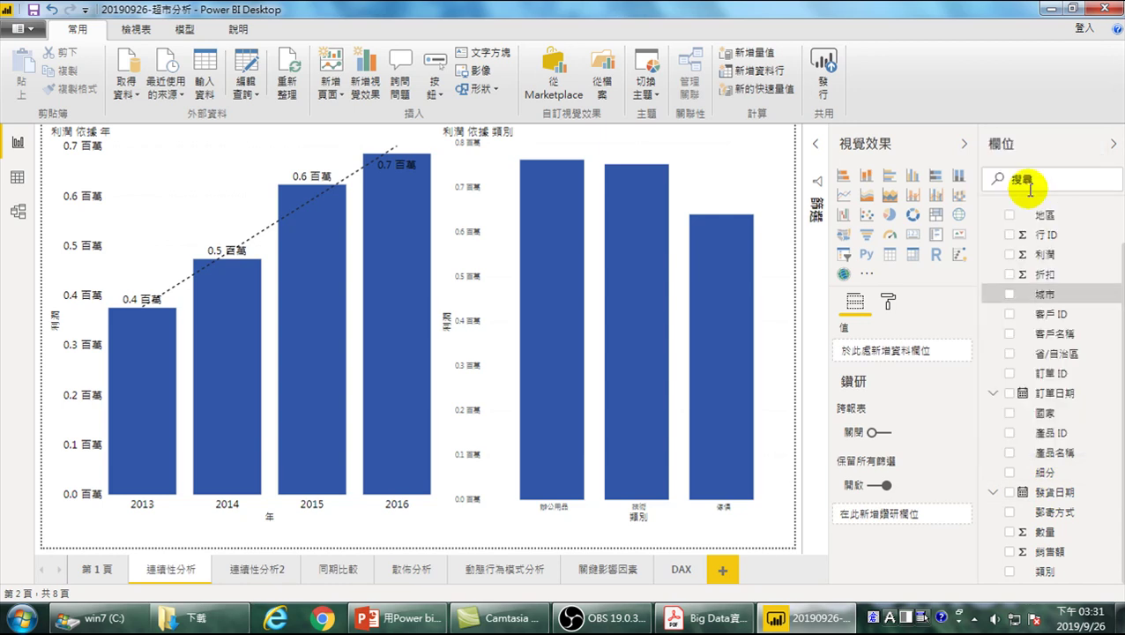
pyautogui.click(648, 259)
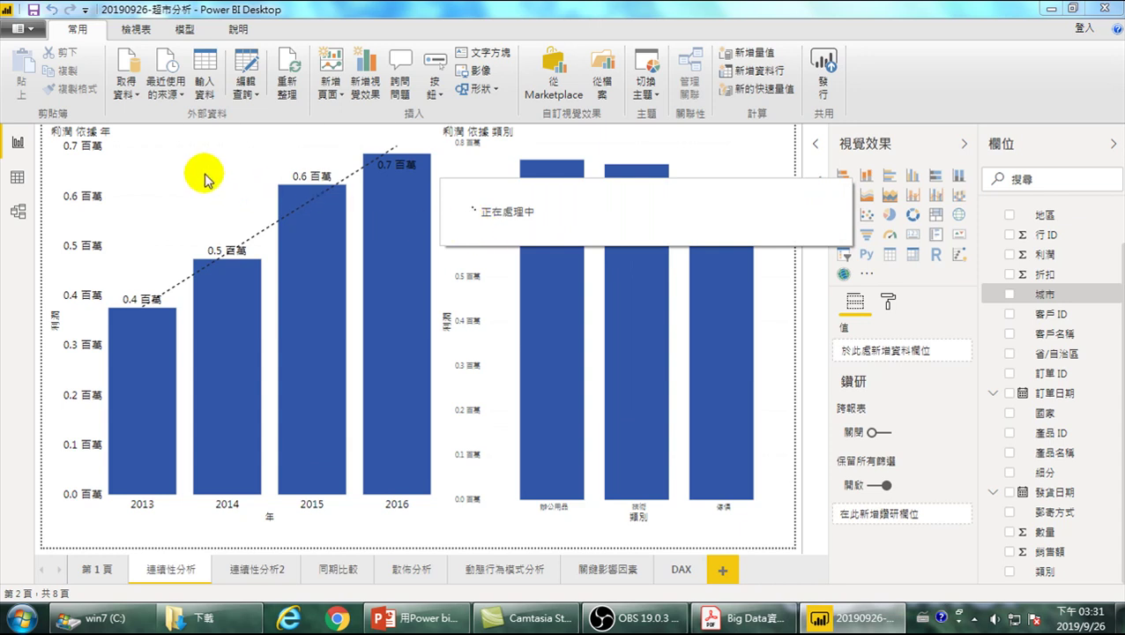
pyautogui.click(394, 168)
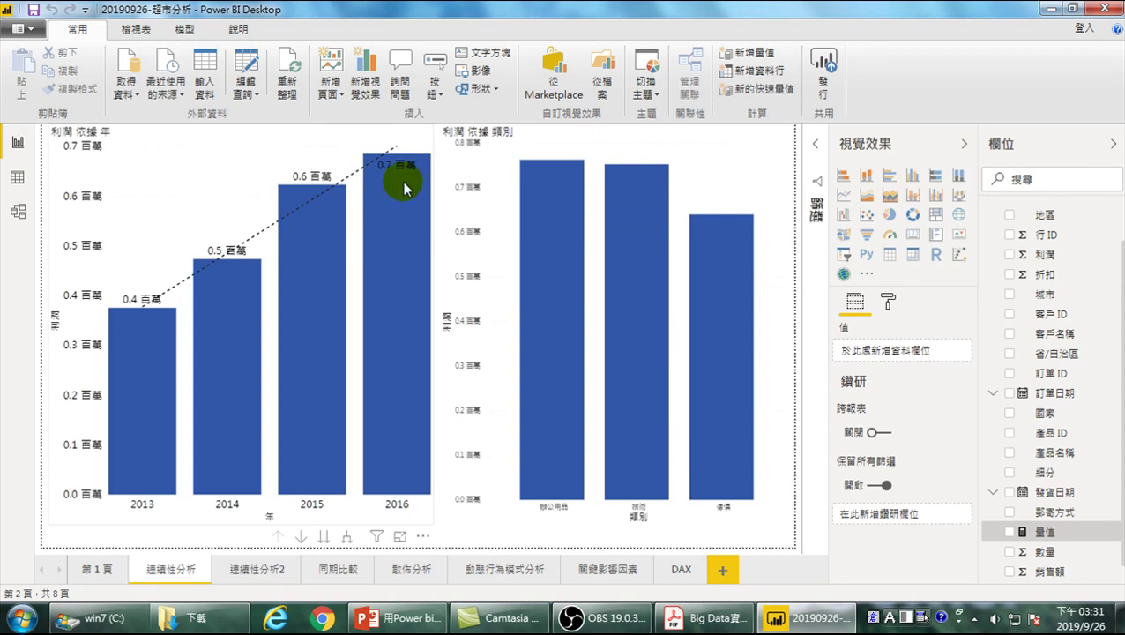
# Rename the new measure to 103年銷售額 in its formula.
pyautogui.click(1049, 531)
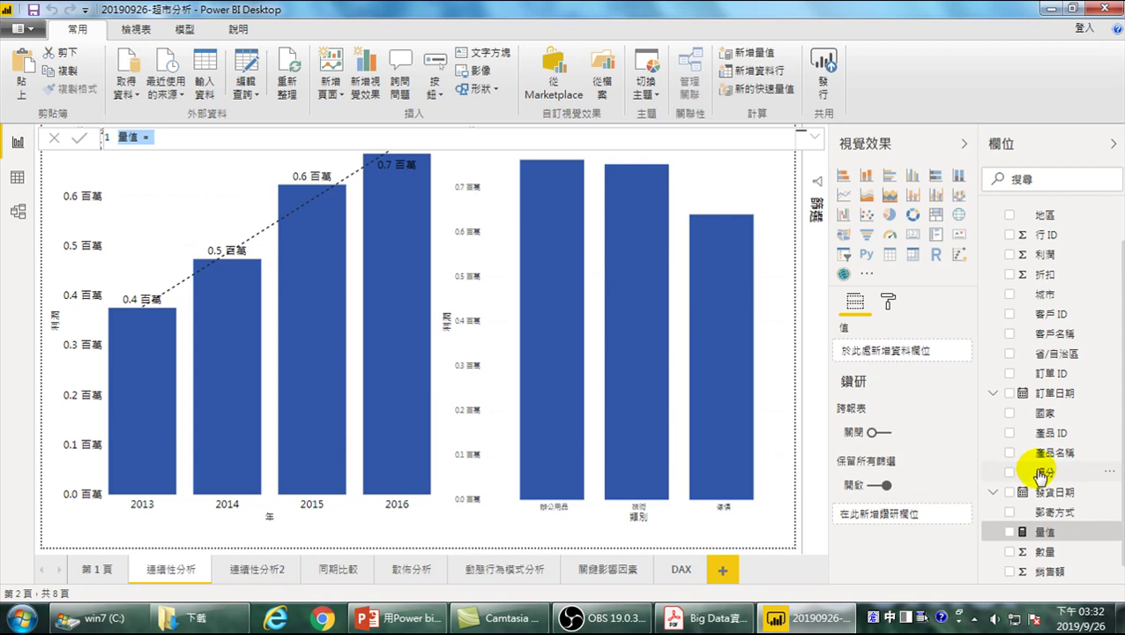
pyautogui.click(132, 135)
pyautogui.click(164, 135)
pyautogui.press('Left')
pyautogui.press('BackSpace')
pyautogui.press('BackSpace')
pyautogui.press('BackSpace')
pyautogui.write('103')
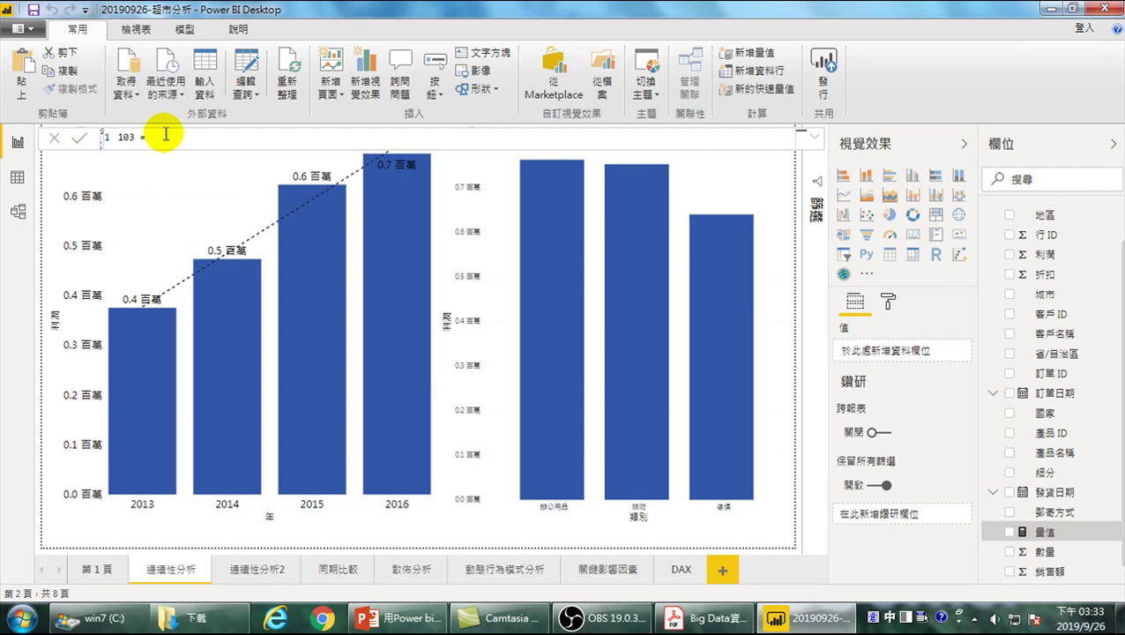
pyautogui.hotkey('ctrl', 'space')
pyautogui.write('年銷售額')
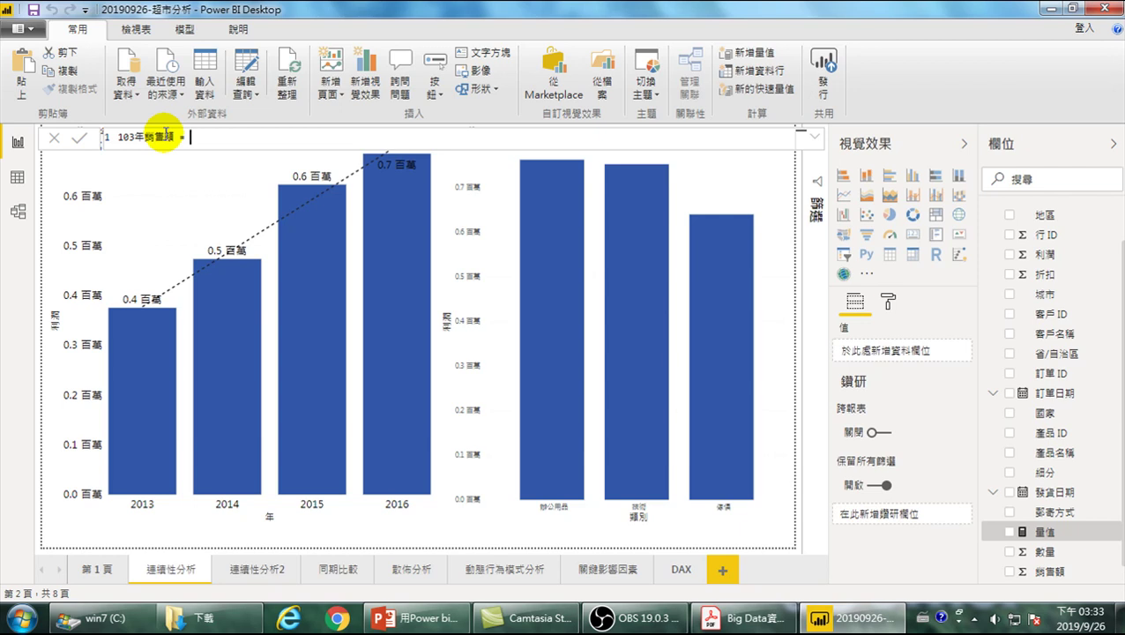
# Start the expression of the 103年銷售額 measure with the CALCULATE function.
pyautogui.write('金')
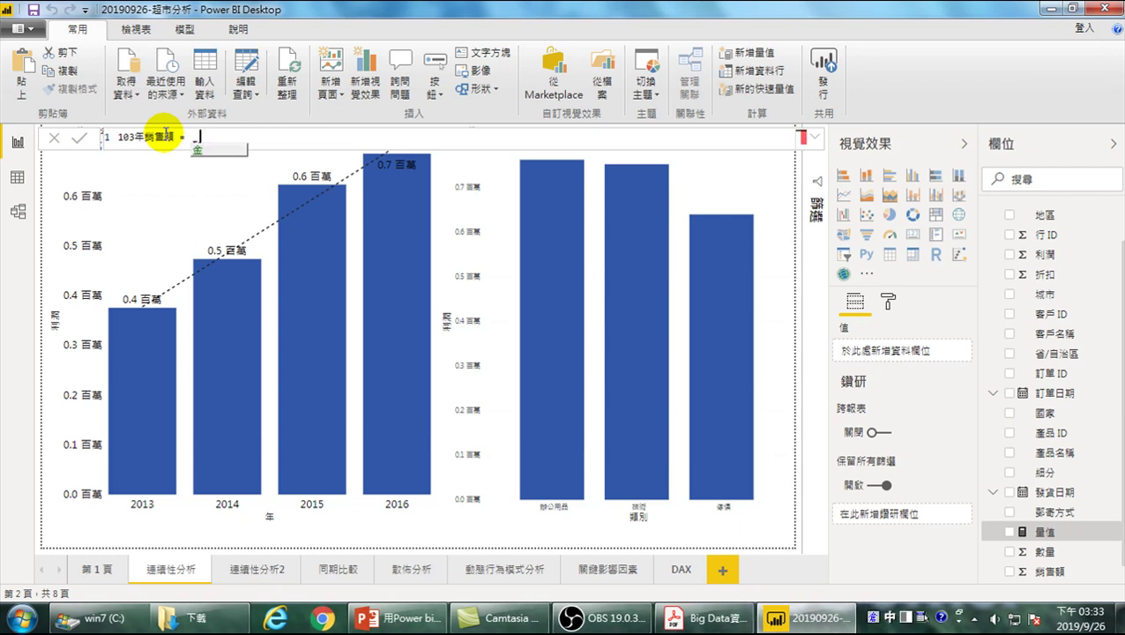
pyautogui.press('Escape')
pyautogui.write('ca')
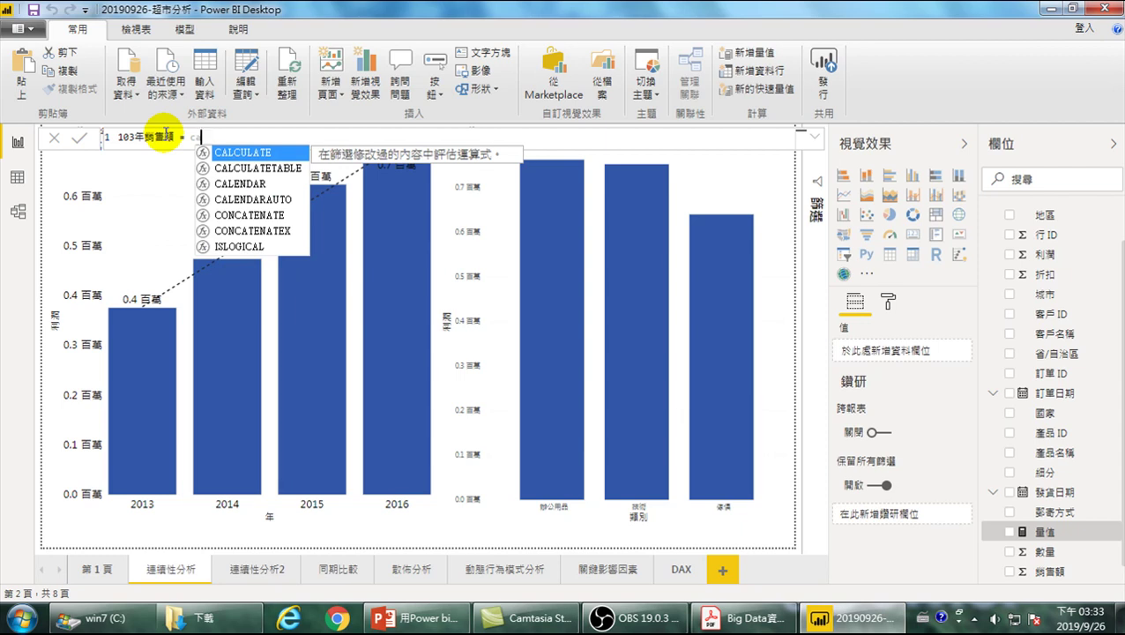
pyautogui.press('Tab')
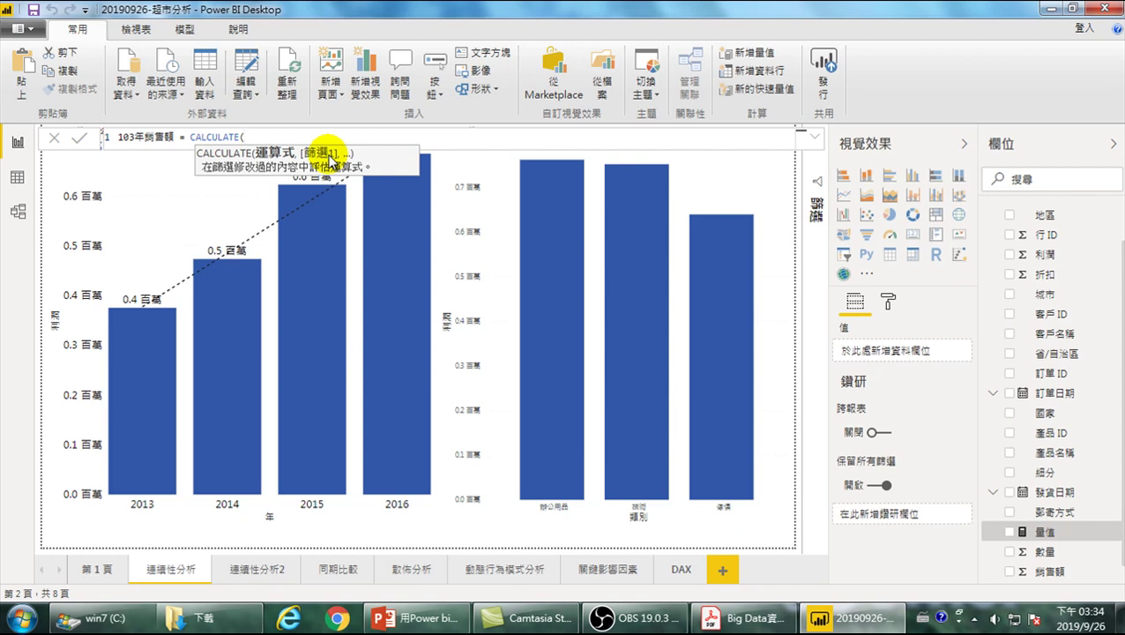
# Enter SUM('訂單'[銷售額]) as the expression argument of CALCULATE.
pyautogui.write('su')
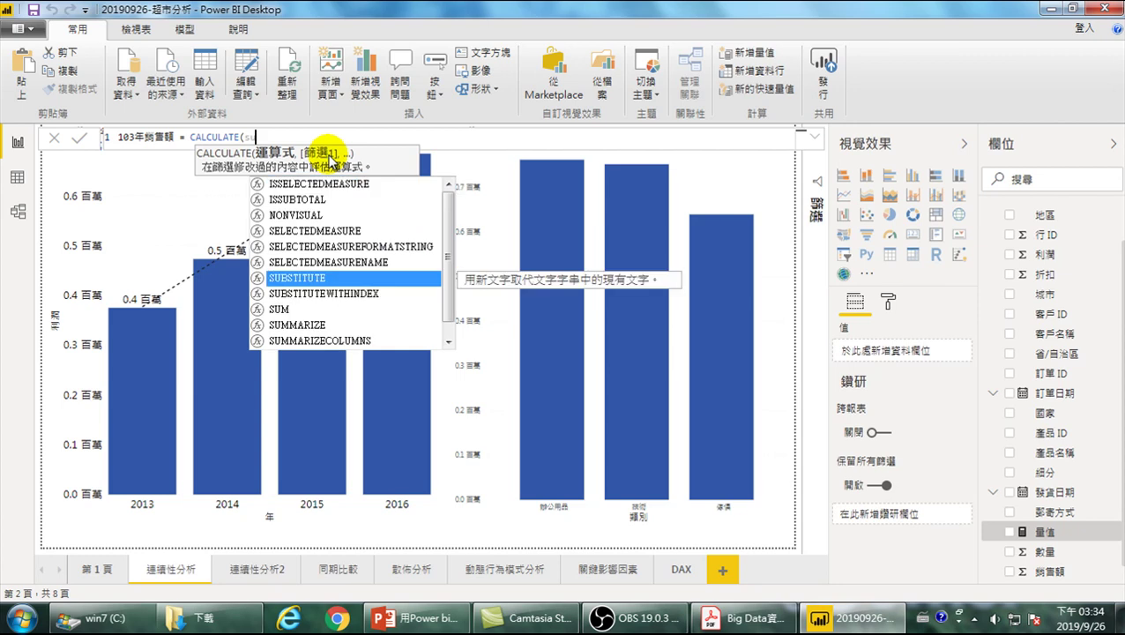
pyautogui.press('Down')
pyautogui.press('Down')
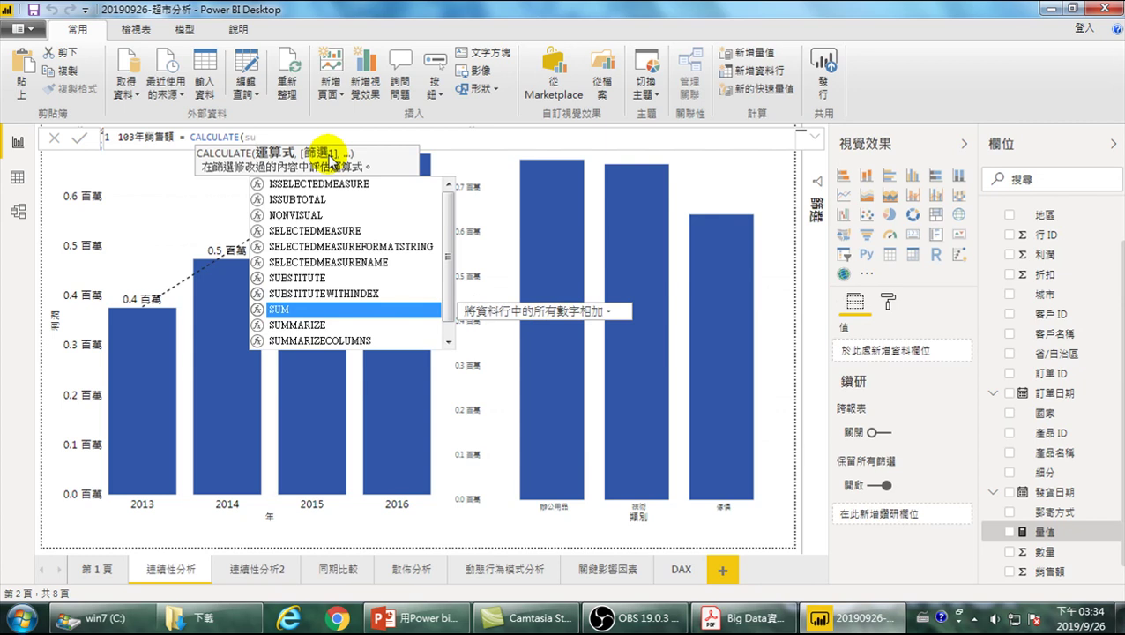
pyautogui.press('Tab')
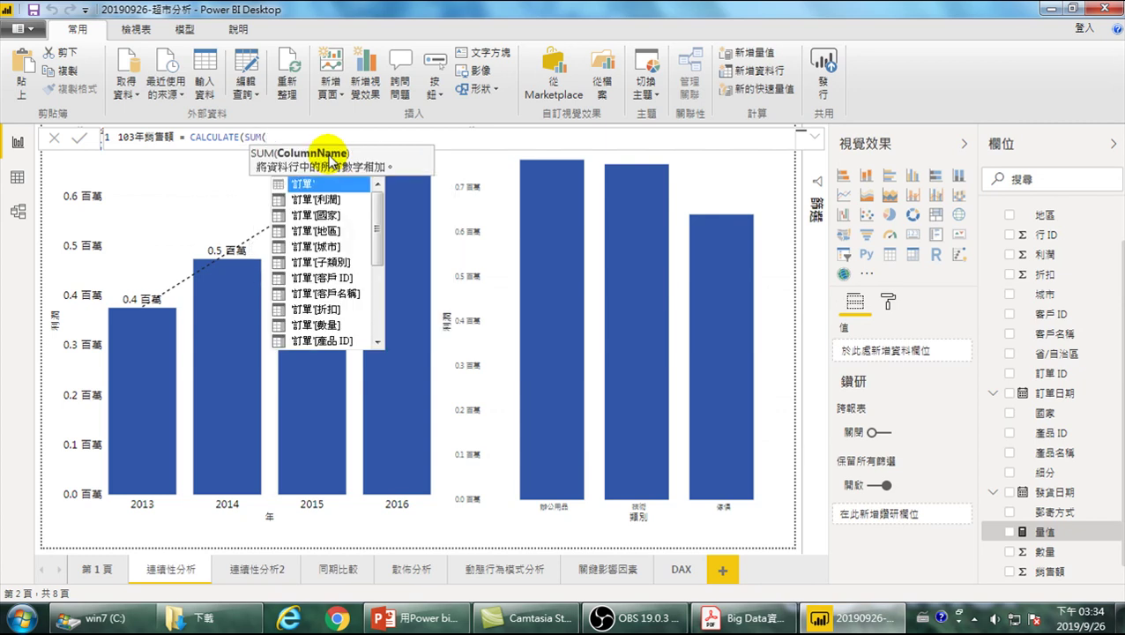
pyautogui.press('Down')
pyautogui.press('Down')
pyautogui.press('Down')
pyautogui.press('Down')
pyautogui.press('Down')
pyautogui.press('Down')
pyautogui.press('Down')
pyautogui.press('Down')
pyautogui.press('Down')
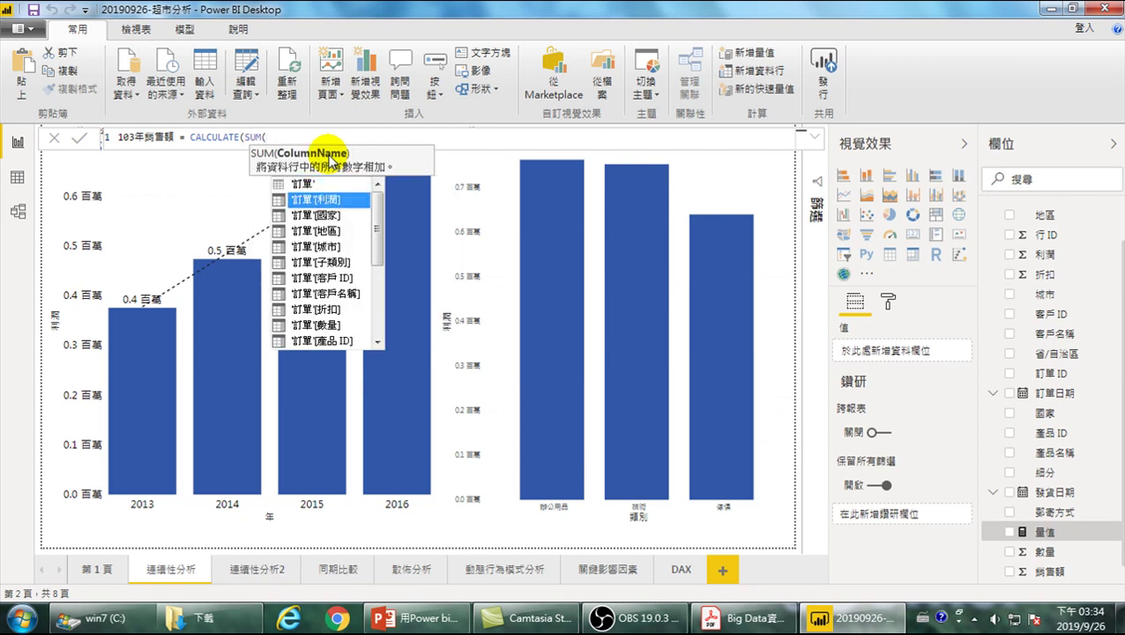
pyautogui.press('Down')
pyautogui.press('Down')
pyautogui.press('Down')
pyautogui.press('Down')
pyautogui.press('Down')
pyautogui.press('Down')
pyautogui.press('Down')
pyautogui.press('Down')
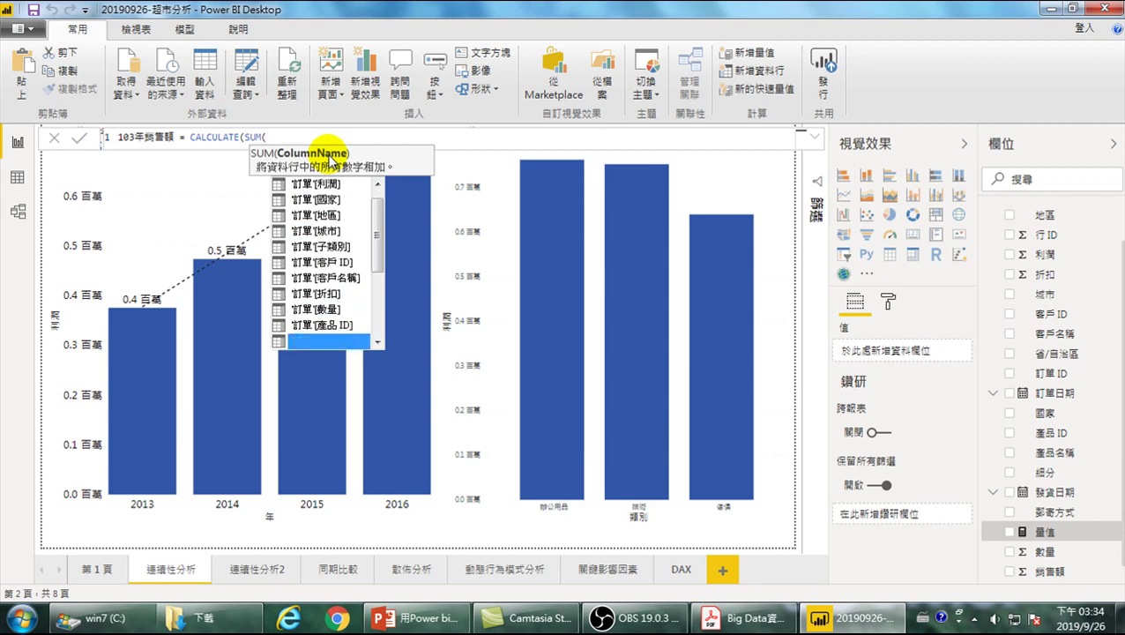
pyautogui.press('Down')
pyautogui.press('Down')
pyautogui.press('Down')
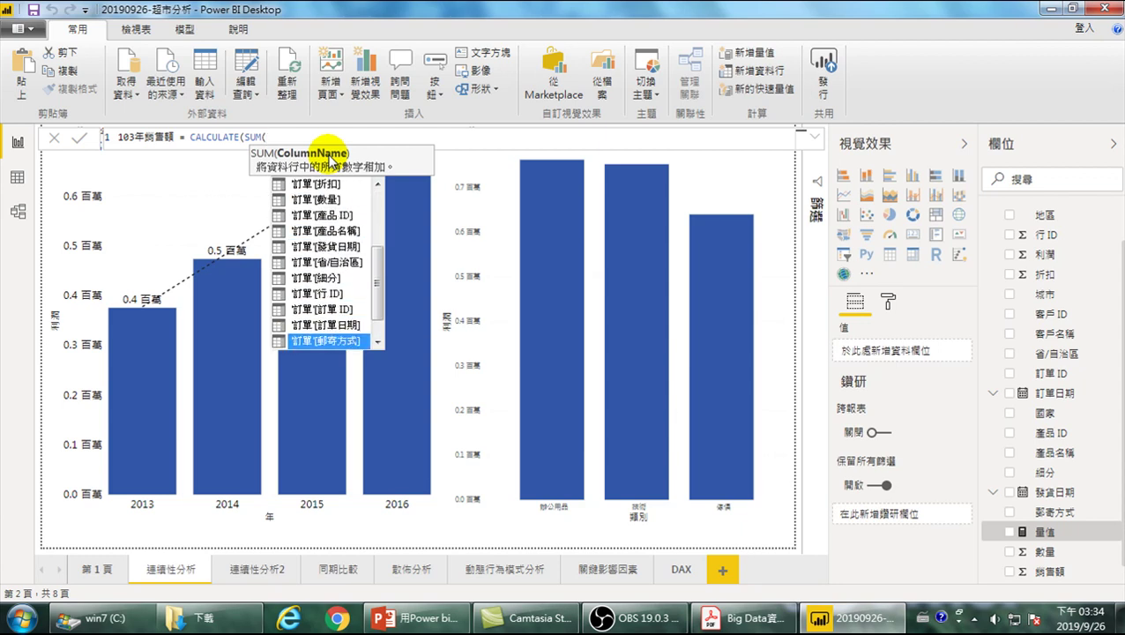
pyautogui.press('Up')
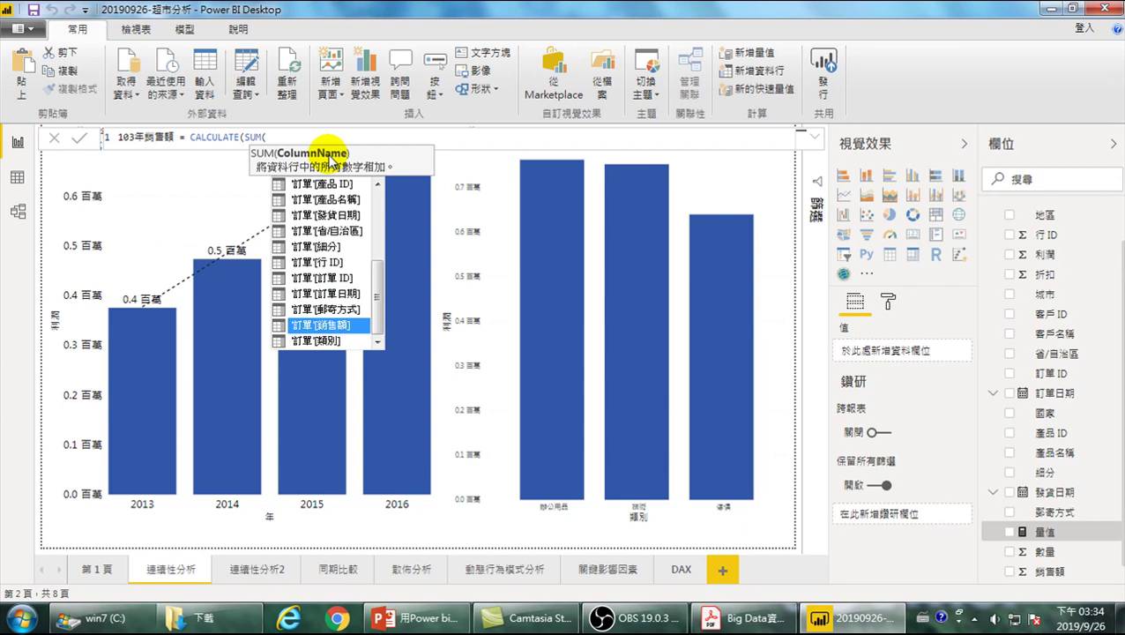
pyautogui.press('Tab')
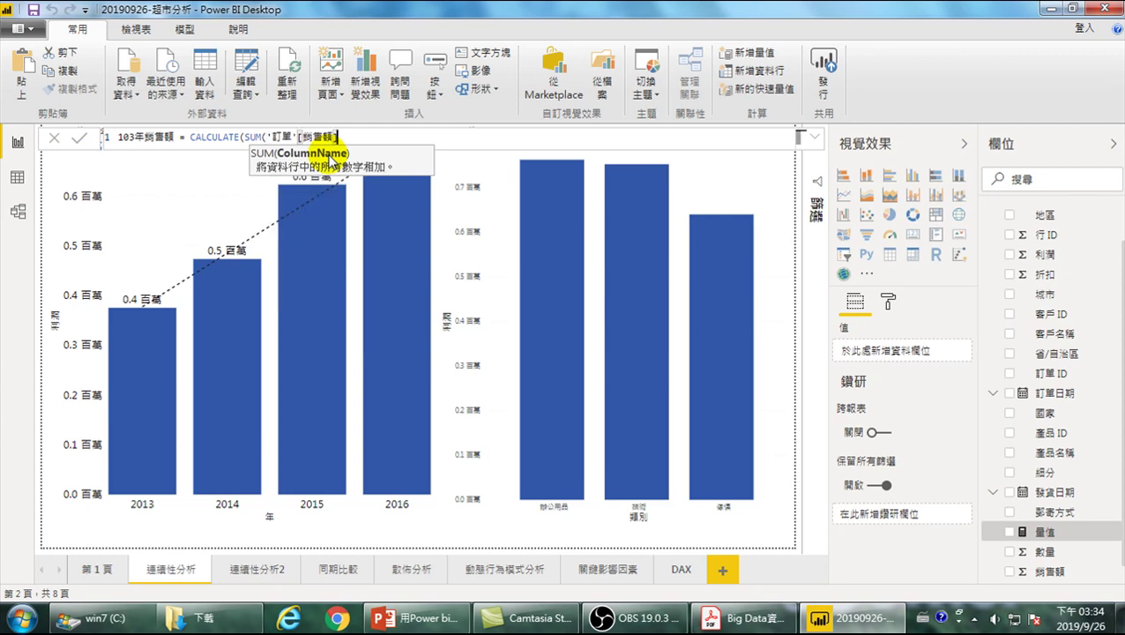
pyautogui.write(')')
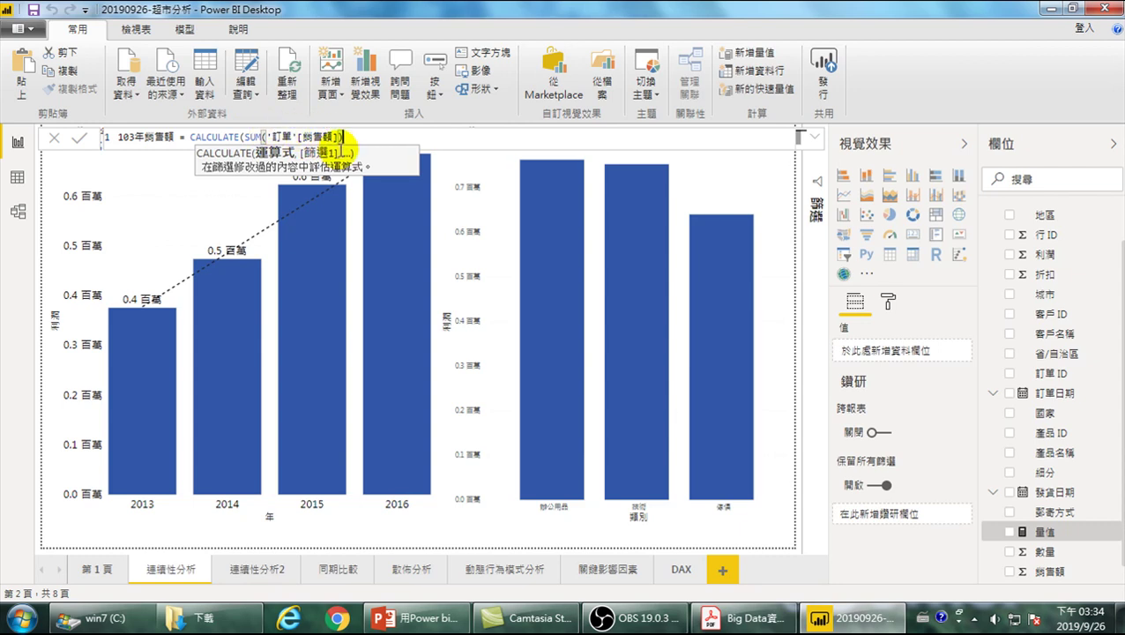
# Add a filter argument to CALCULATE that starts with YEAR('訂單'[訂單日期]).
pyautogui.write(',')
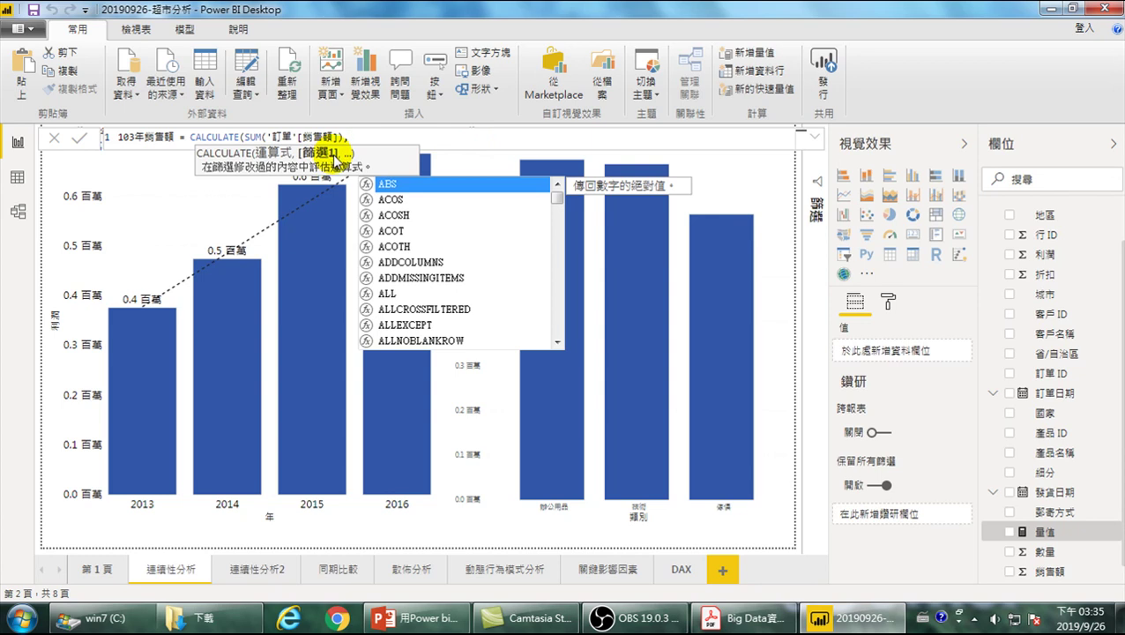
pyautogui.write('ye')
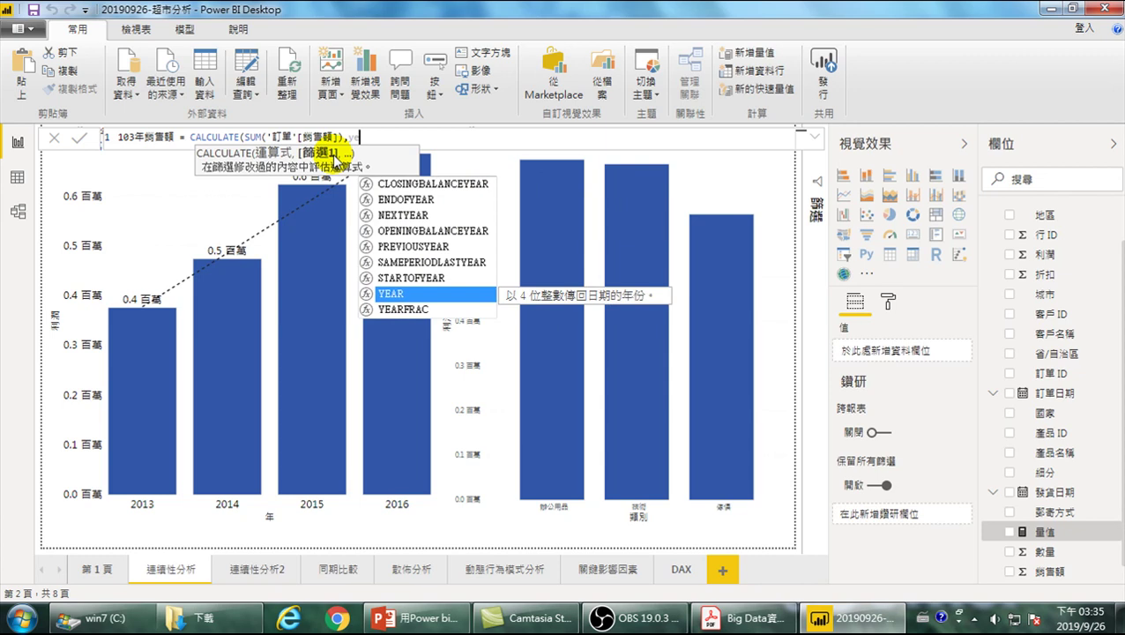
pyautogui.press('Tab')
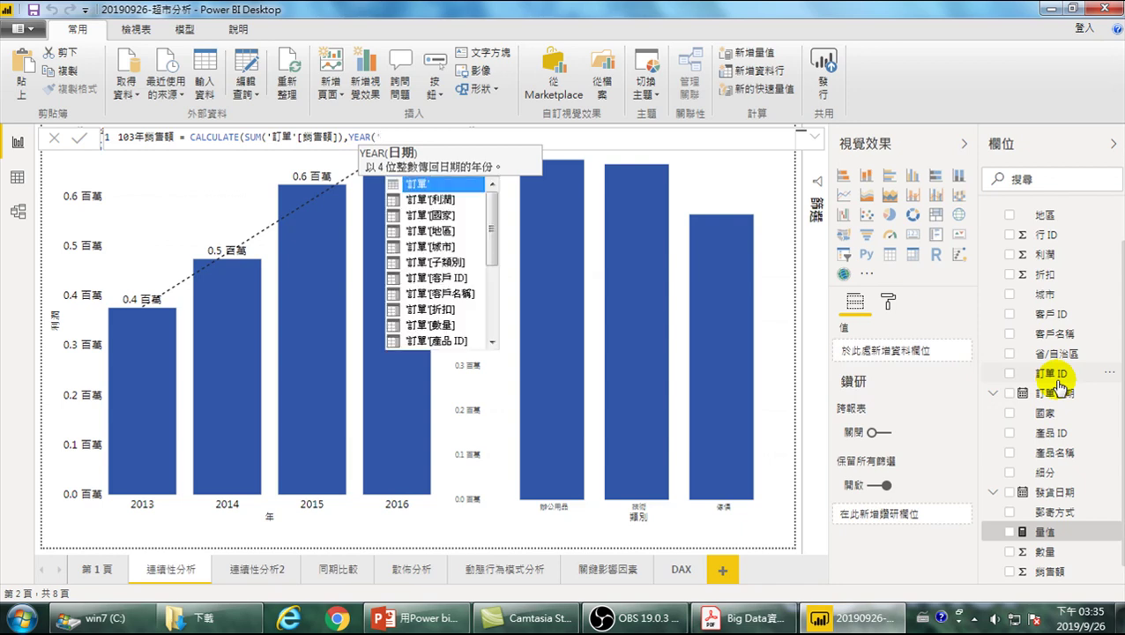
pyautogui.press('Down')
pyautogui.press('Down')
pyautogui.press('Down')
pyautogui.press('Down')
pyautogui.press('Down')
pyautogui.press('Down')
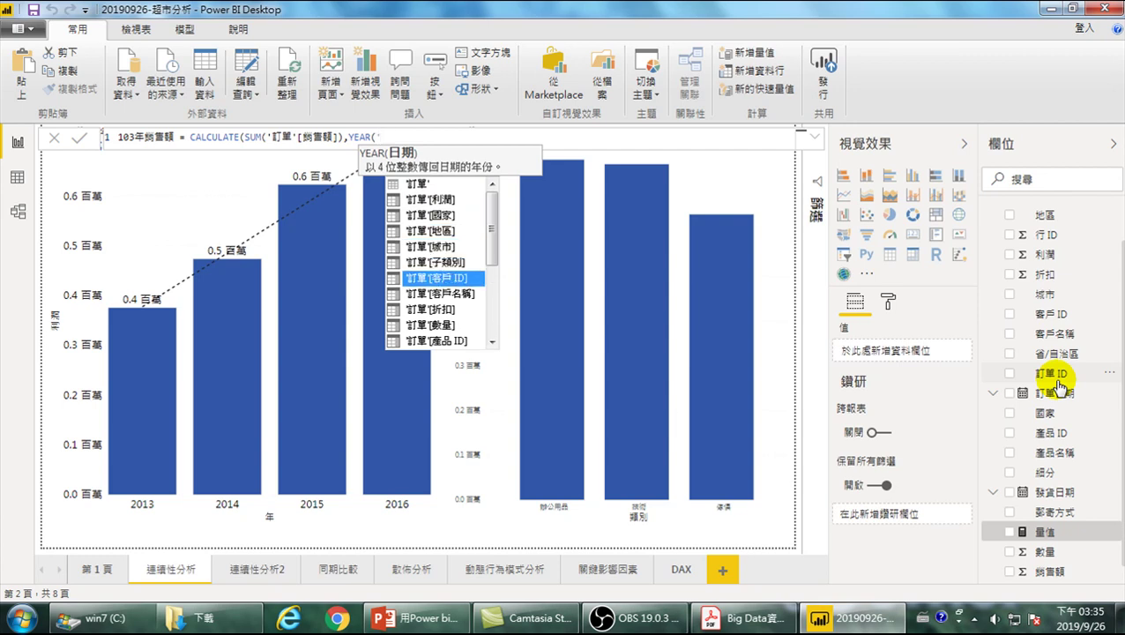
pyautogui.press('Down')
pyautogui.press('Down')
pyautogui.press('Down')
pyautogui.press('Down')
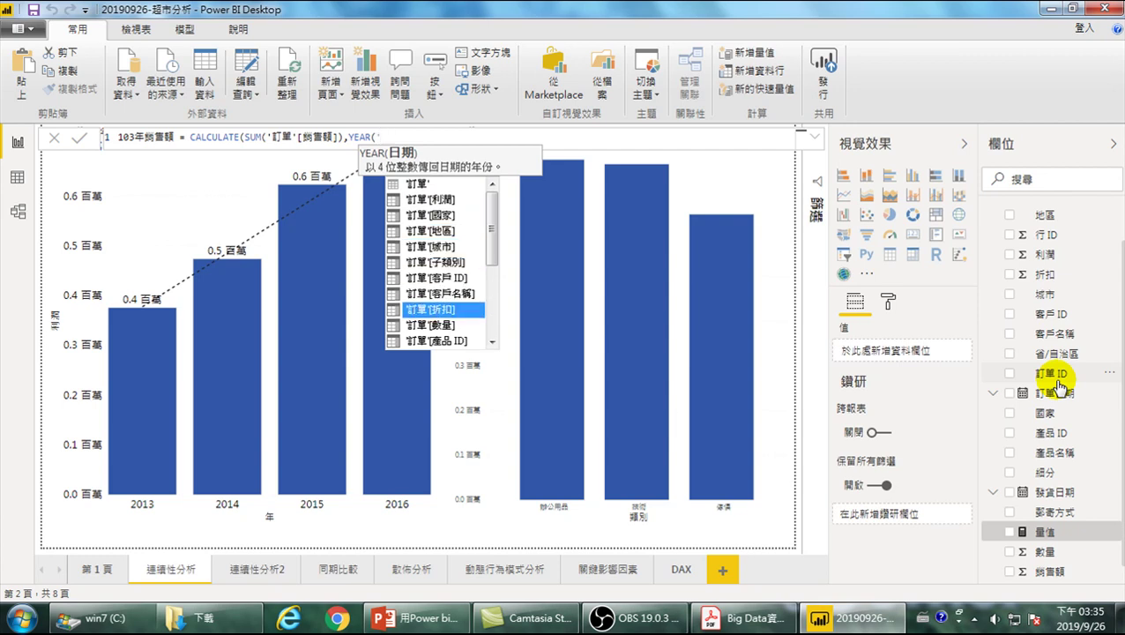
pyautogui.press('Down')
pyautogui.press('Down')
pyautogui.press('Down')
pyautogui.press('Down')
pyautogui.press('Down')
pyautogui.press('Down')
pyautogui.press('Down')
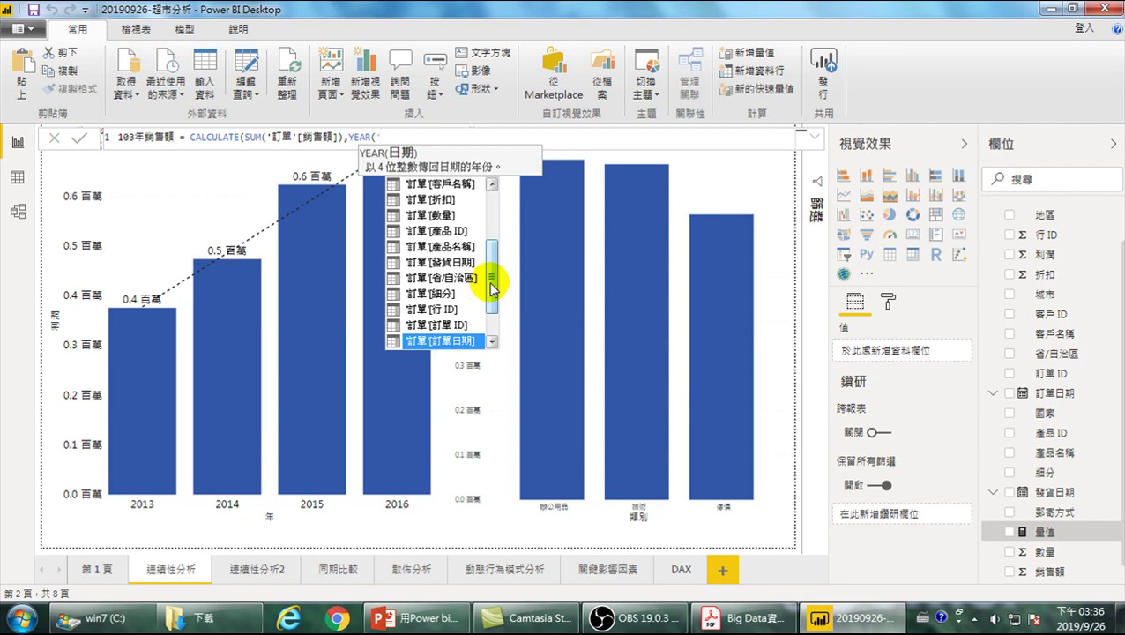
pyautogui.press('Tab')
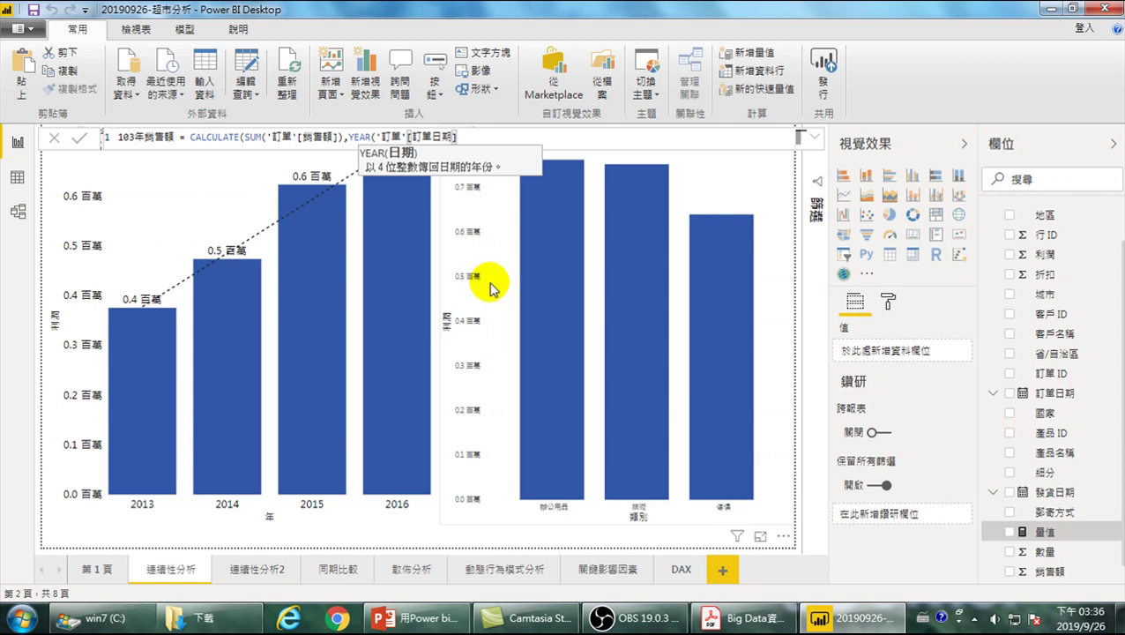
pyautogui.write(')')
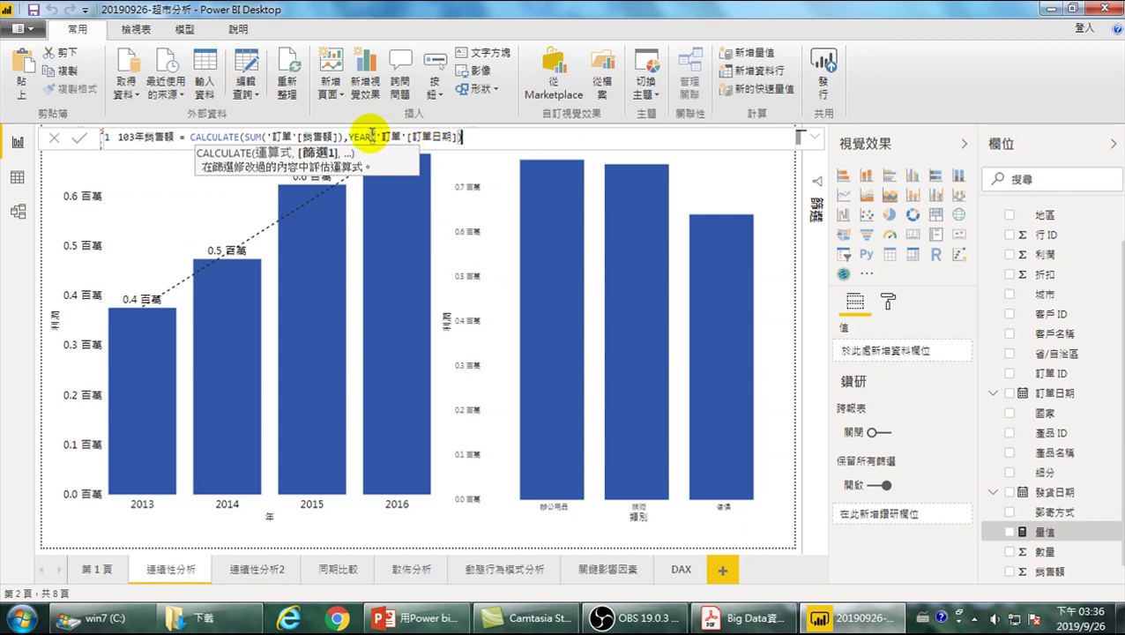
# Complete the filter condition with =2013, close the CALCULATE function and commit the measure.
pyautogui.doubleClick(396, 136)
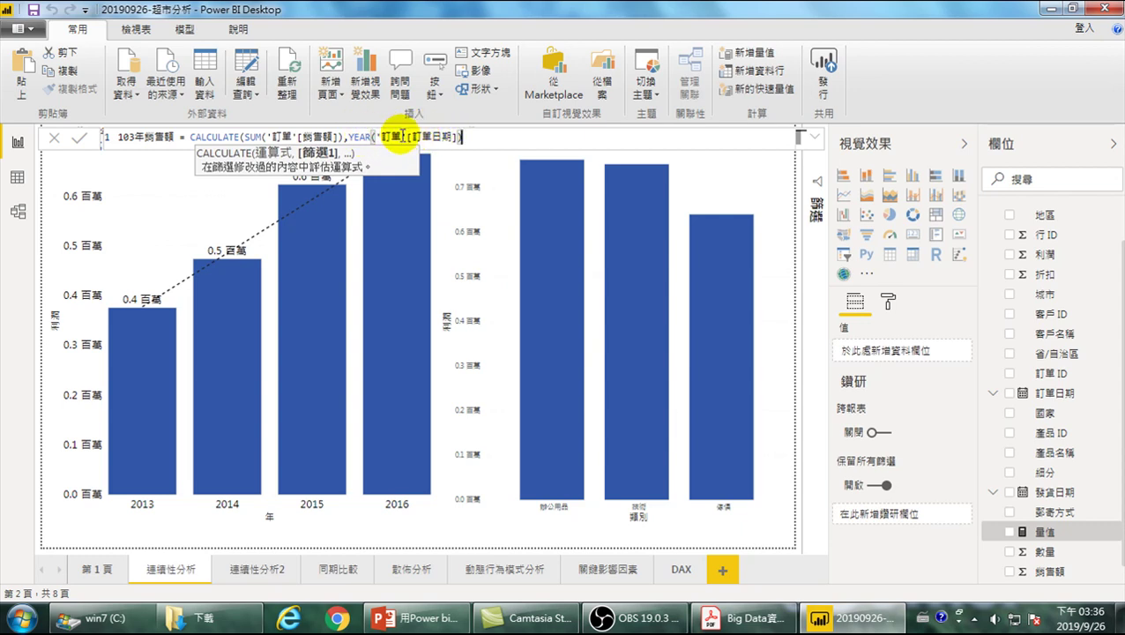
pyautogui.write('=')
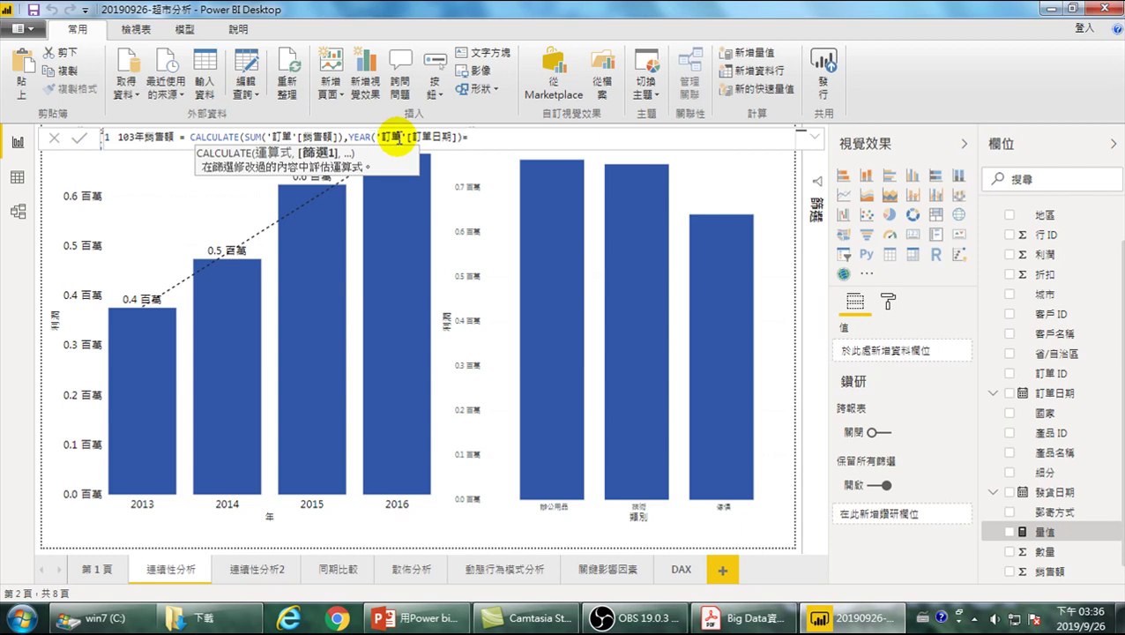
pyautogui.write('2013')
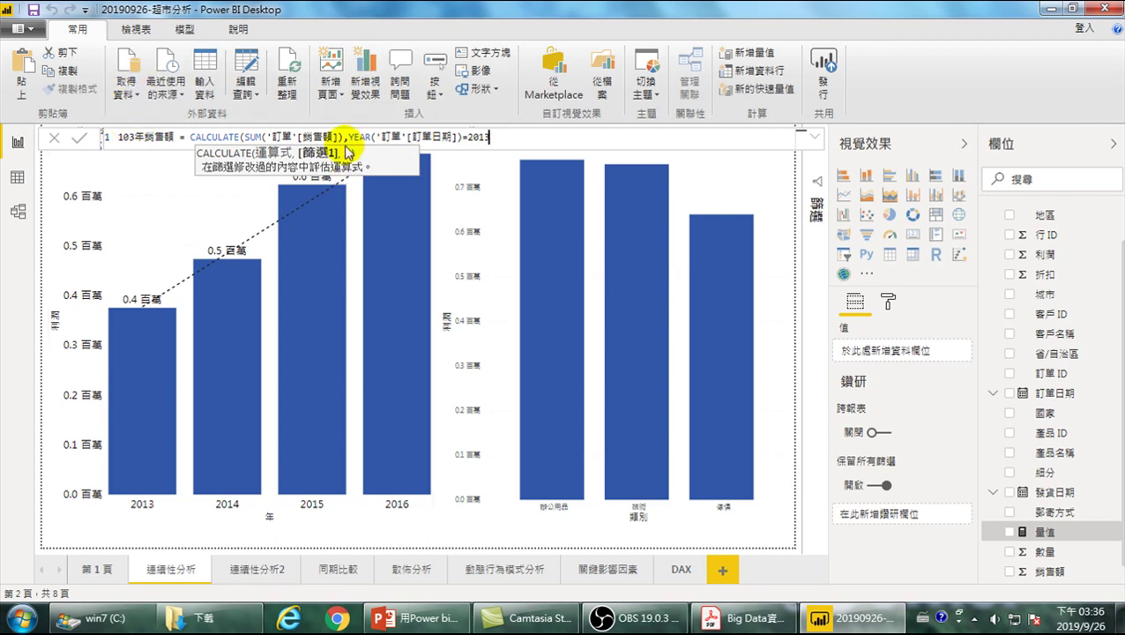
pyautogui.click(466, 137)
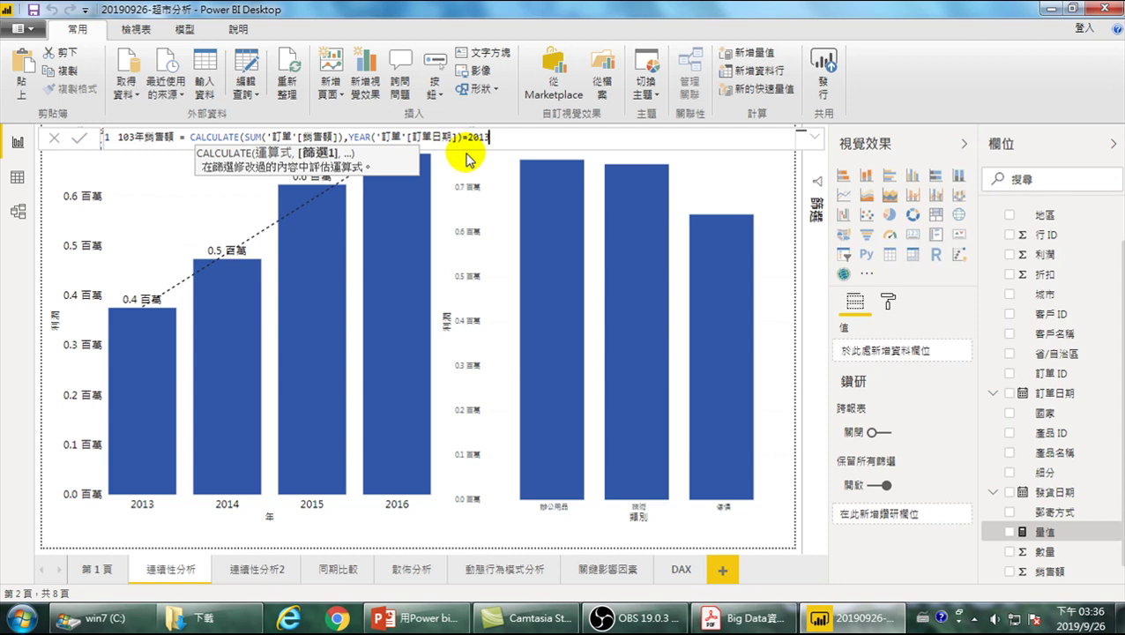
pyautogui.press('End')
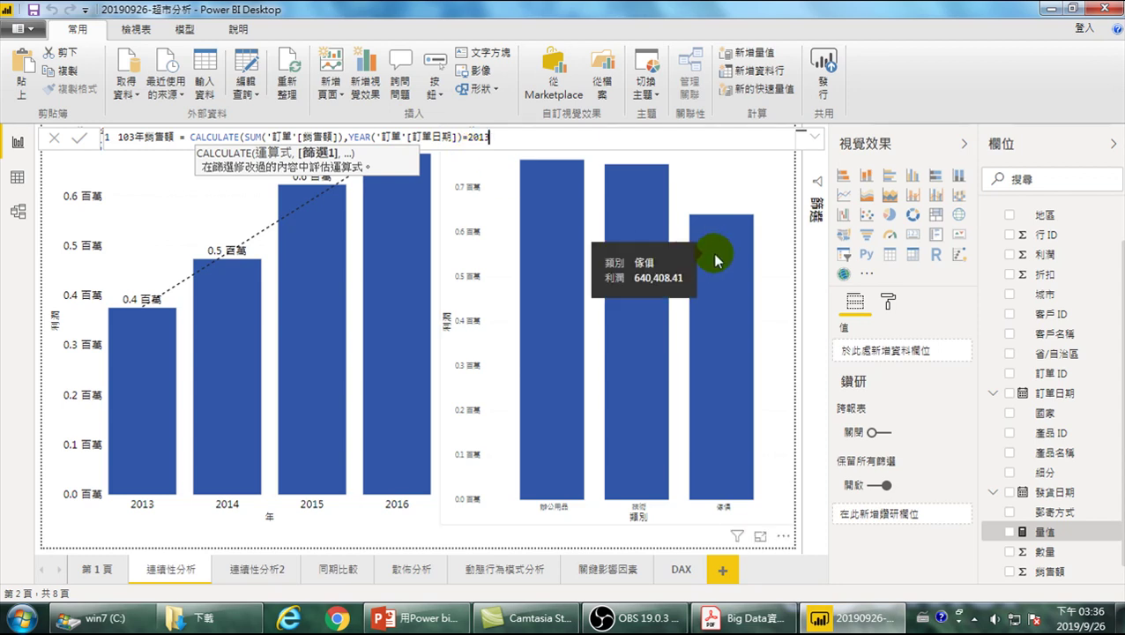
pyautogui.write(')')
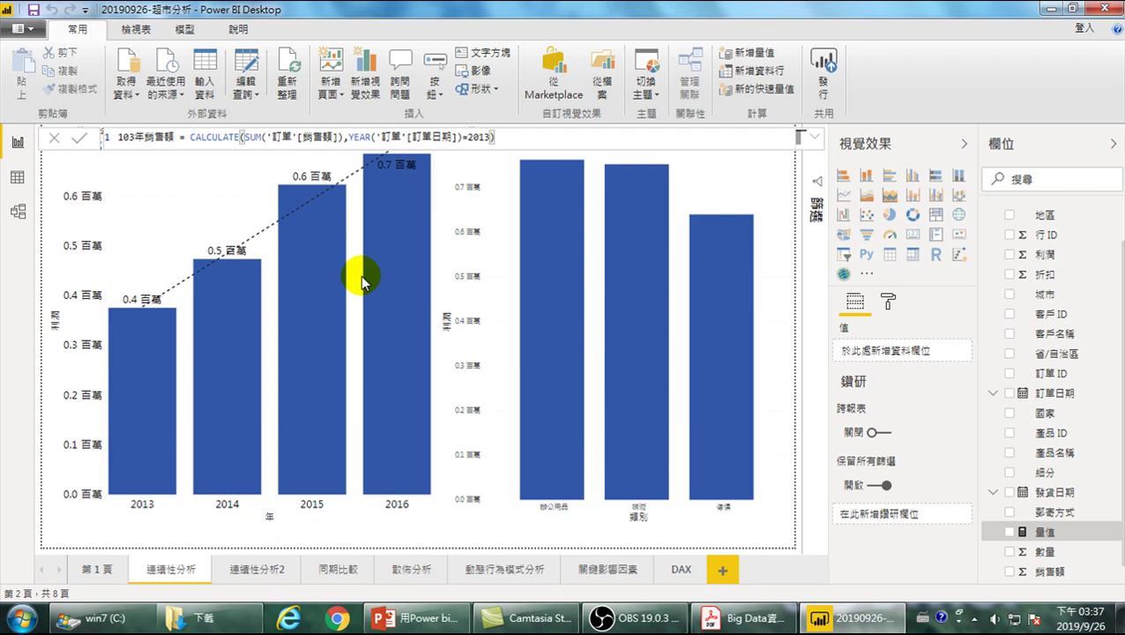
pyautogui.press('Return')
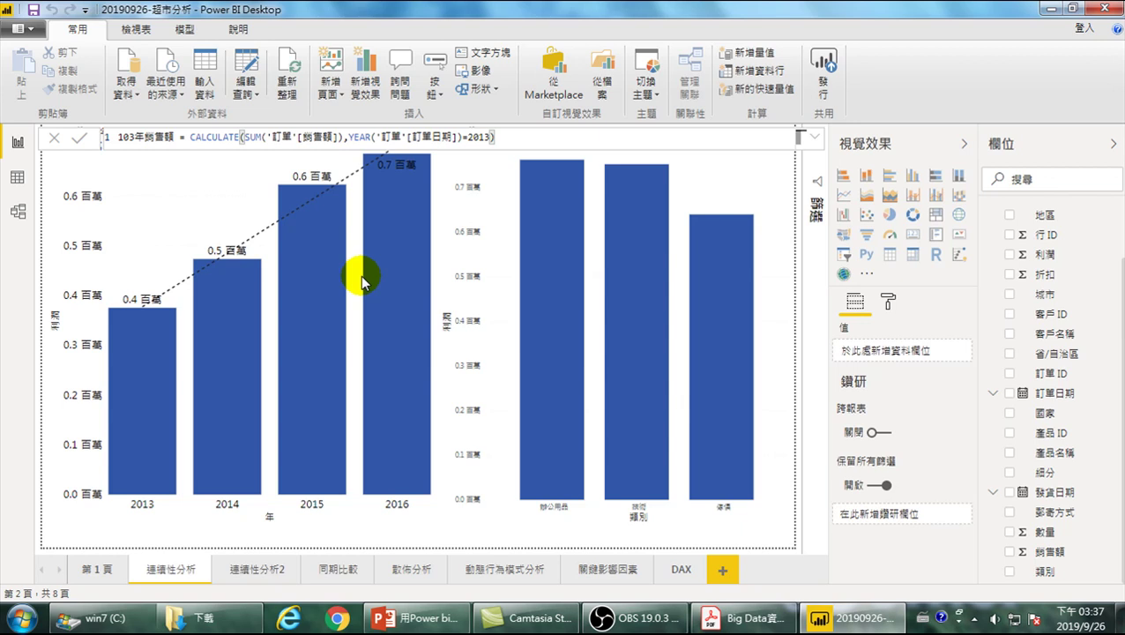
# Examine the new measure in the 訂單 table and the matching parentheses of SUM and CALCULATE in its formula.
pyautogui.scroll(2, 1054, 313)
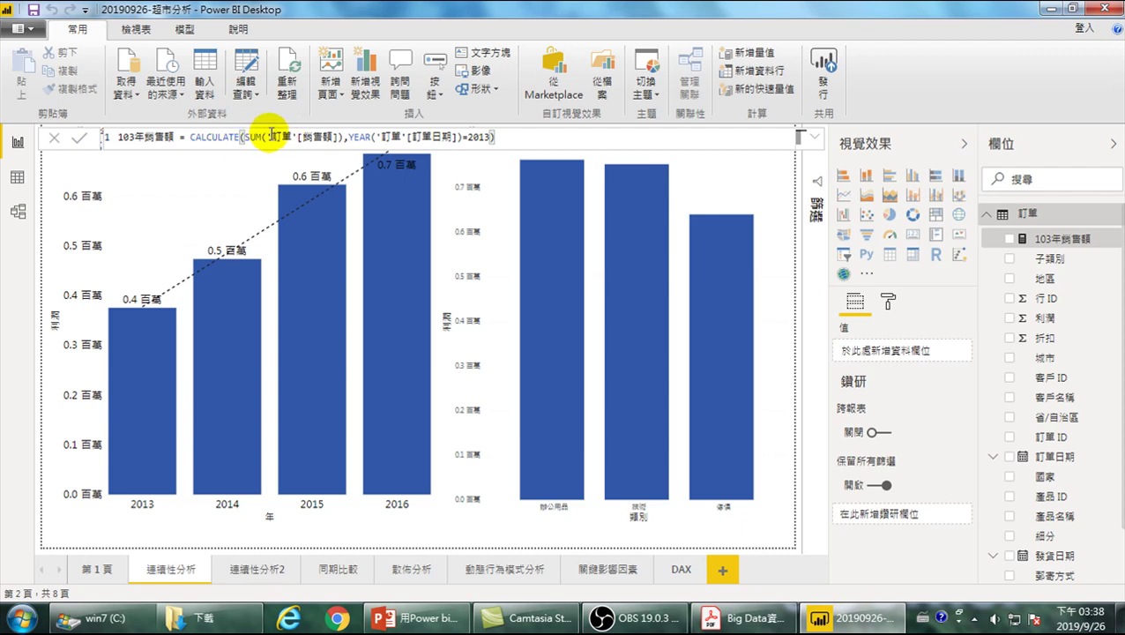
pyautogui.click(344, 139)
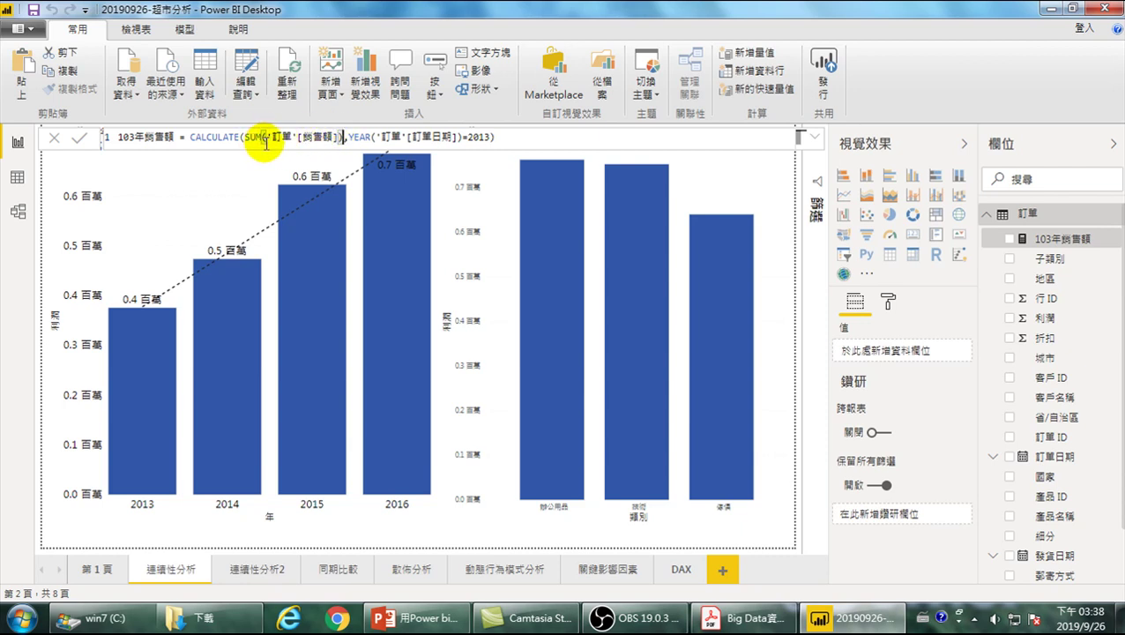
pyautogui.click(495, 139)
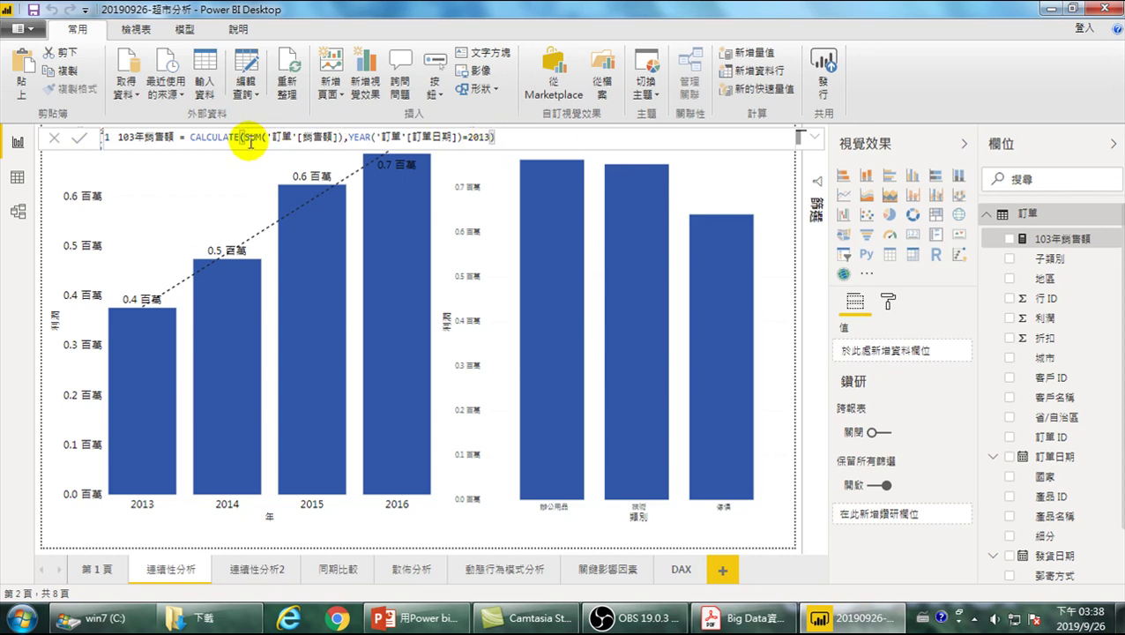
pyautogui.click(342, 139)
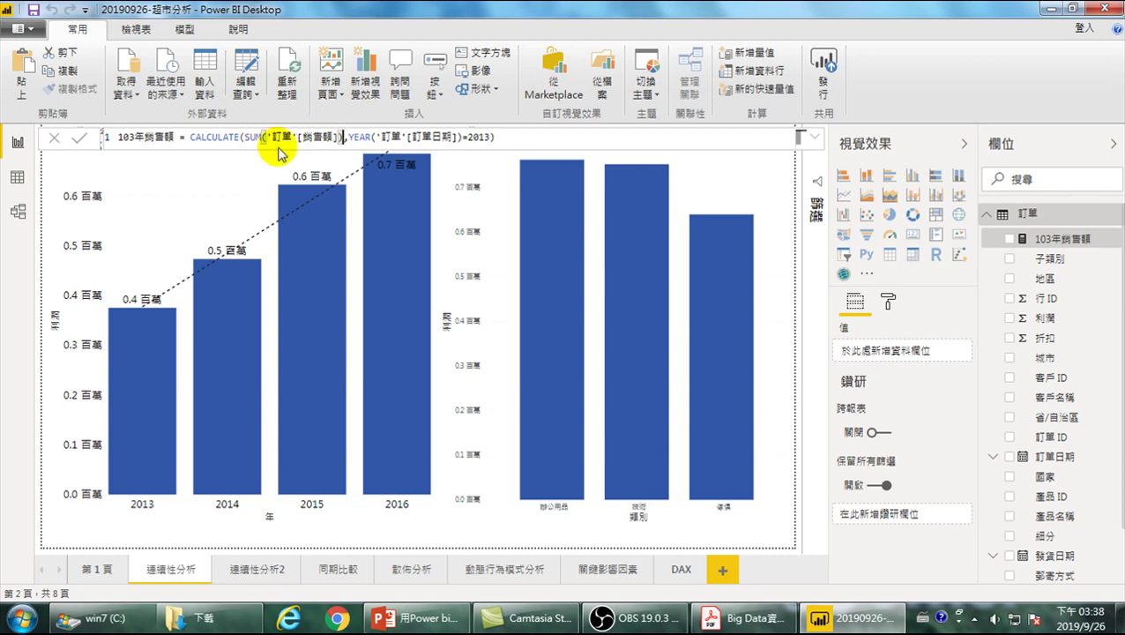
pyautogui.moveTo(278, 200)
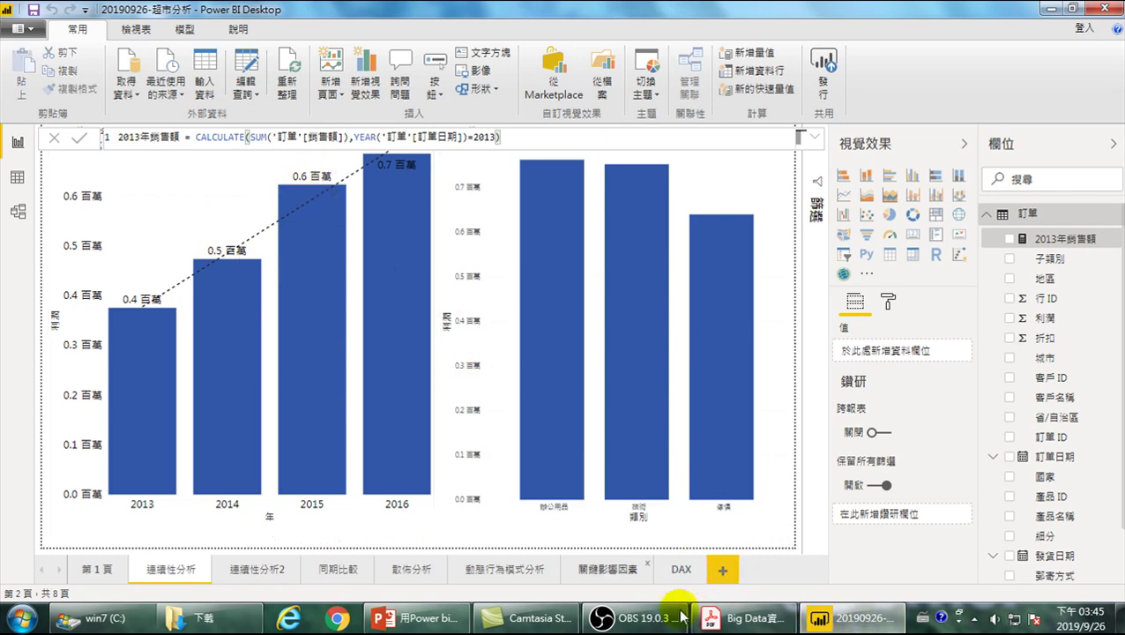
# Open the DAX page and sort the monthly sales and profit table by 年 in ascending order.
pyautogui.click(680, 570)
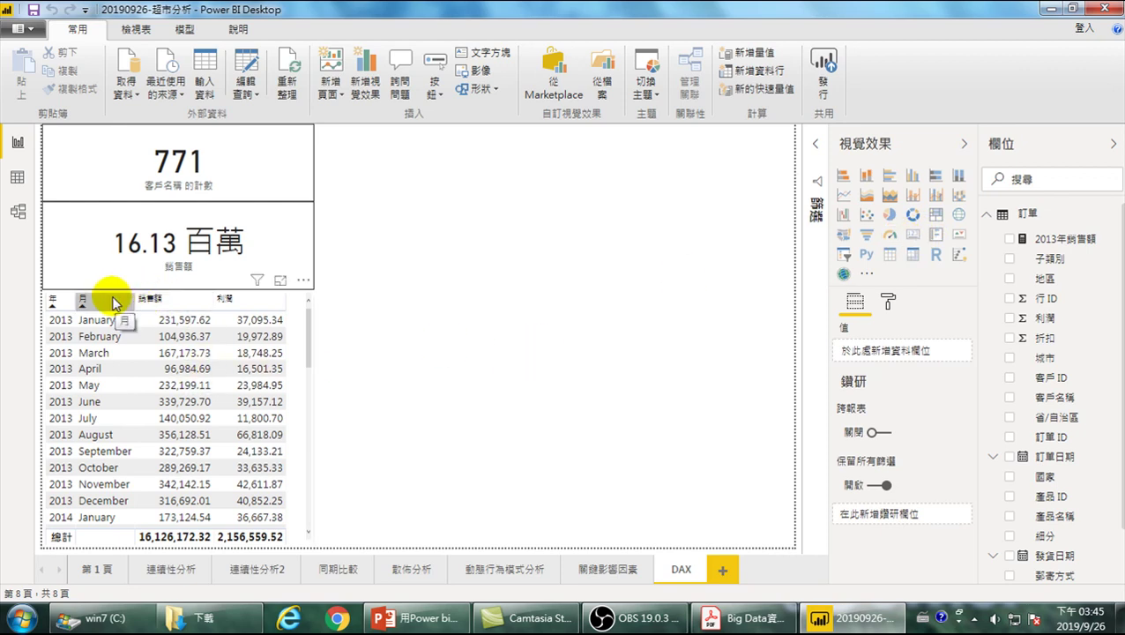
pyautogui.click(50, 296)
pyautogui.click(54, 298)
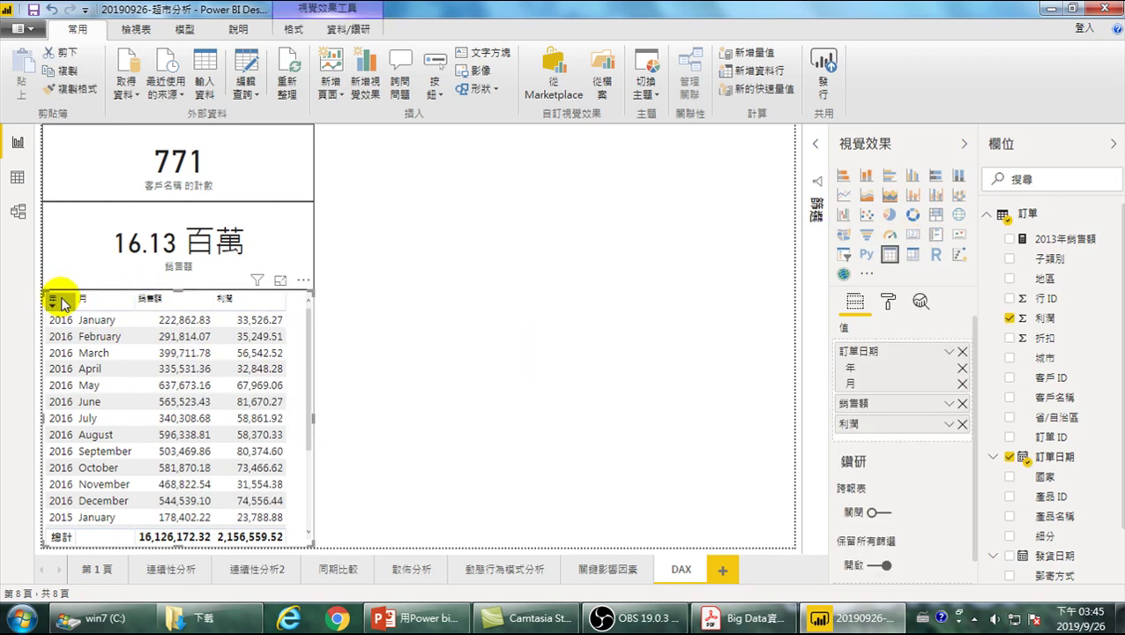
pyautogui.click(58, 299)
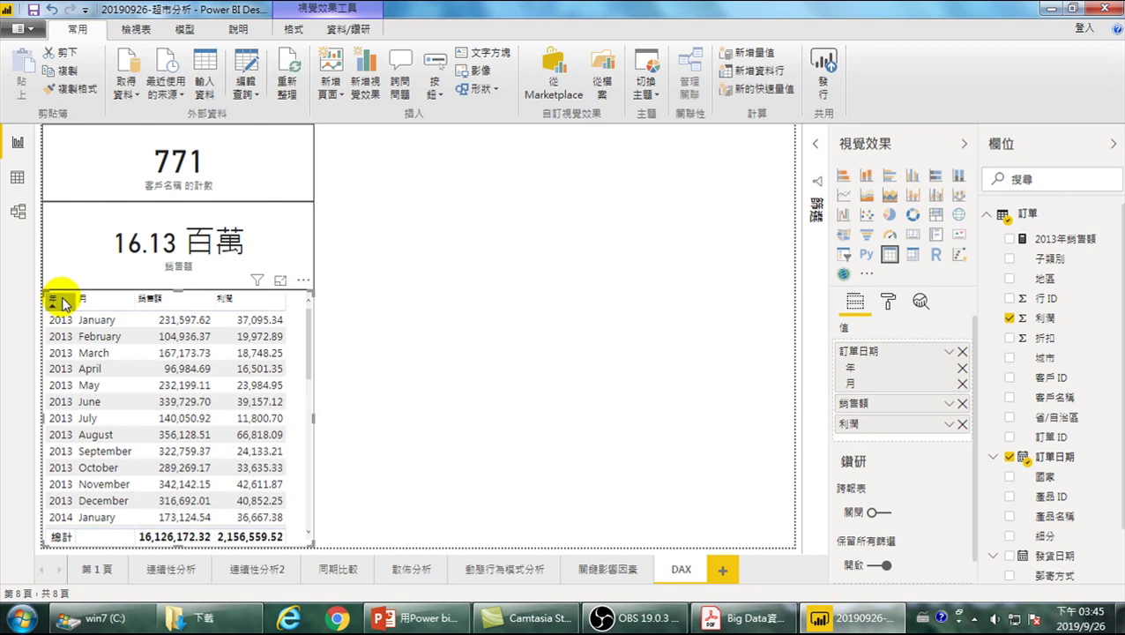
# Remove the 月 level from the sales and profit table so only 年 remains as its date level.
pyautogui.click(961, 384)
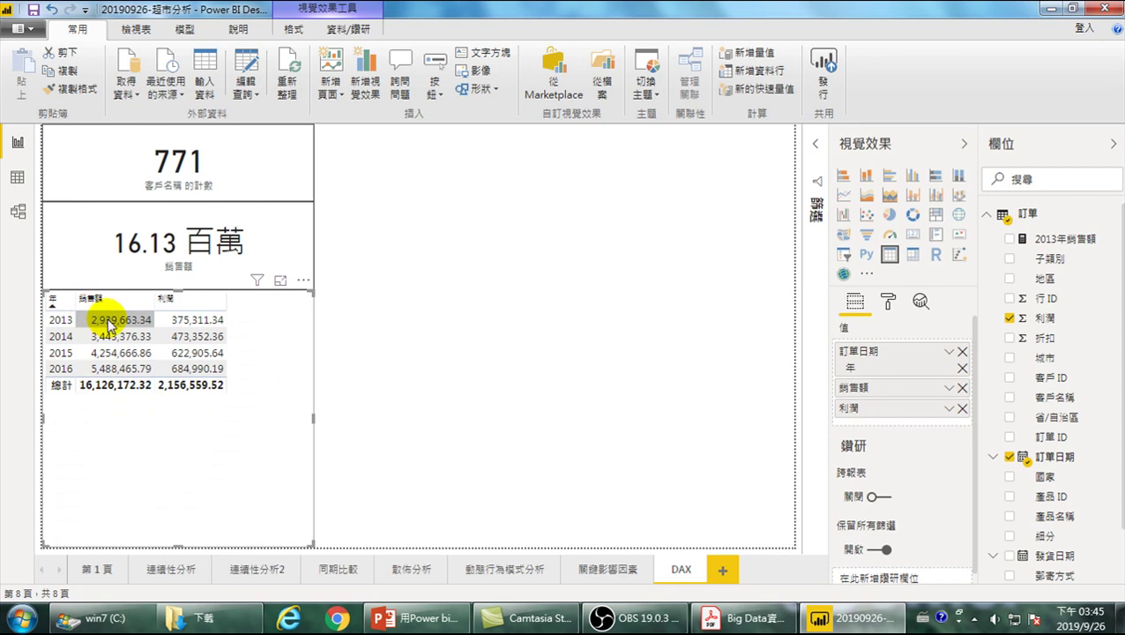
pyautogui.click(401, 196)
pyautogui.click(372, 145)
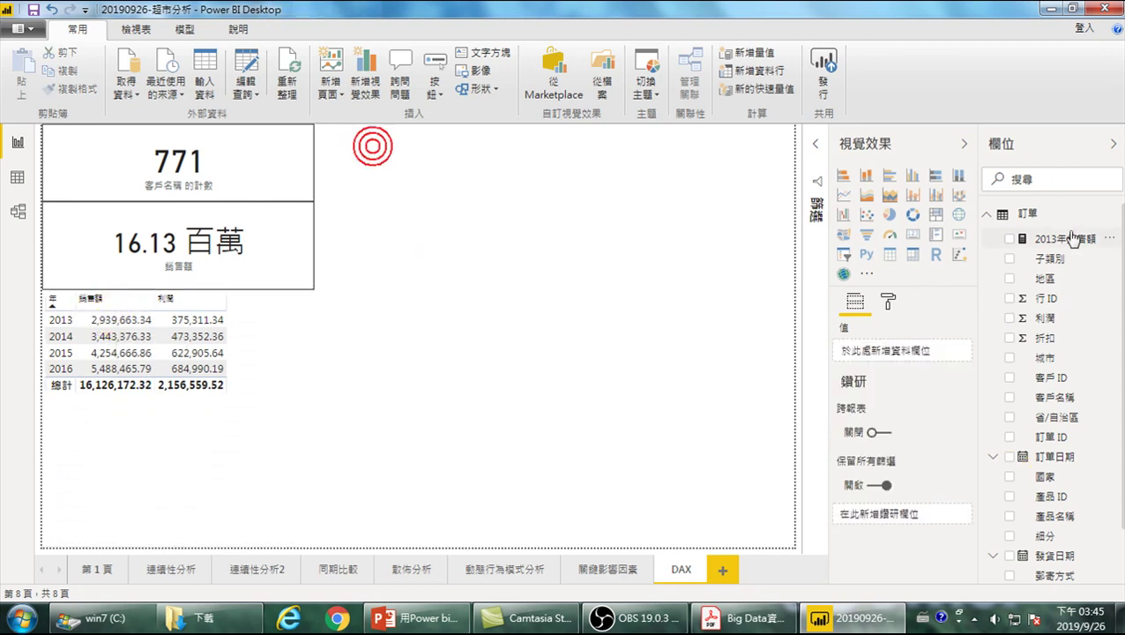
# Add a card showing 2013年銷售額 and fit it directly beside the customer count card at the same height.
pyautogui.click(913, 234)
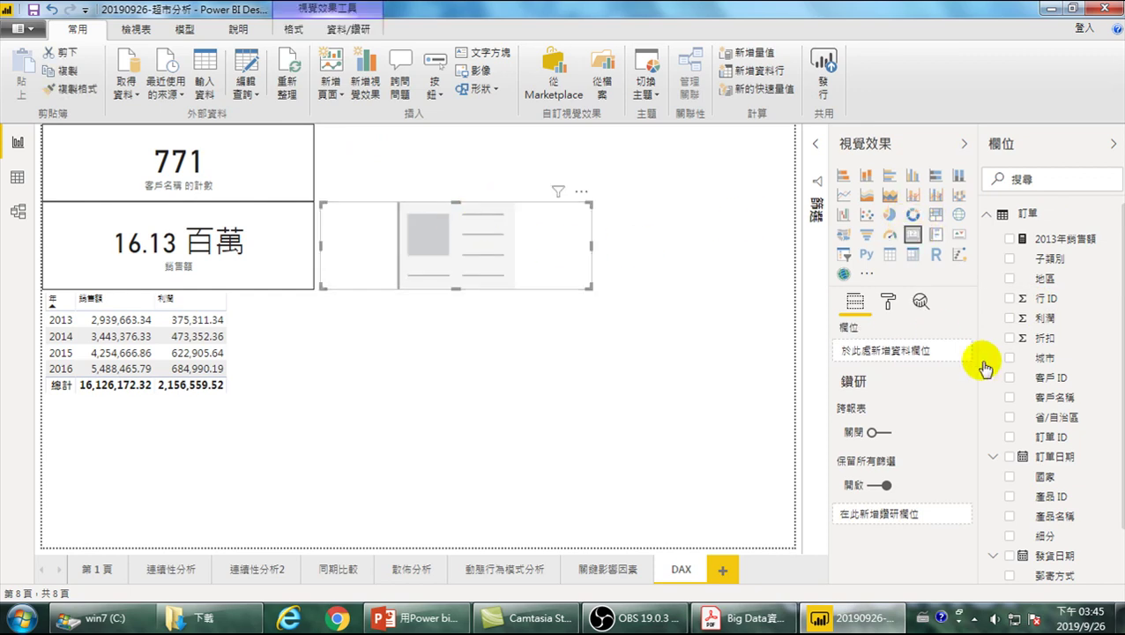
pyautogui.click(1009, 239)
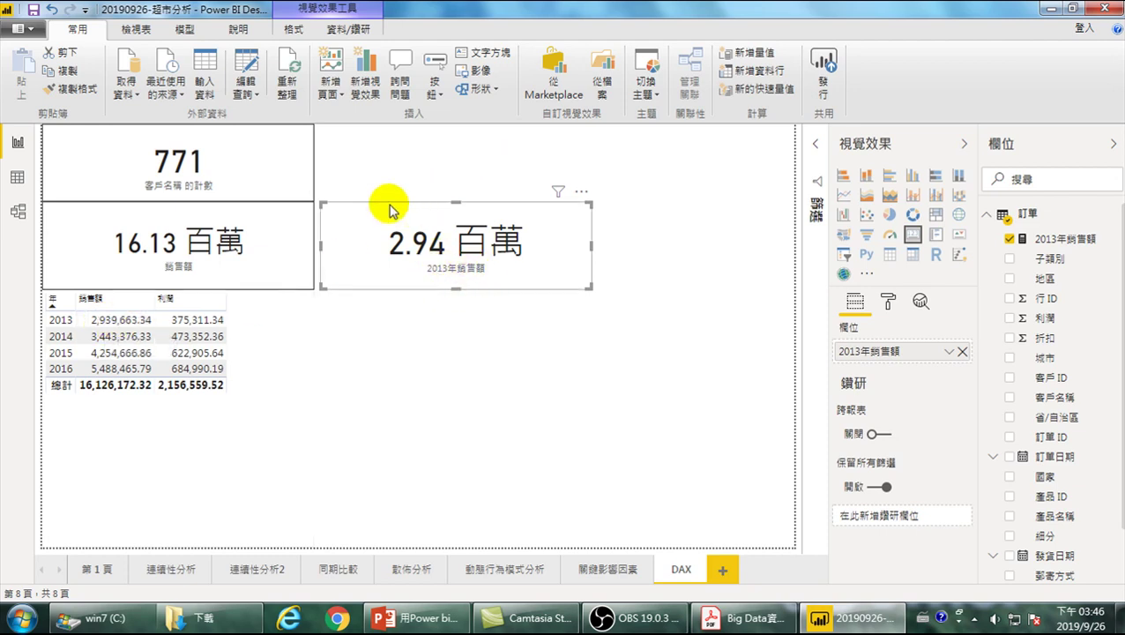
pyautogui.moveTo(392, 209); pyautogui.dragTo(382, 106)
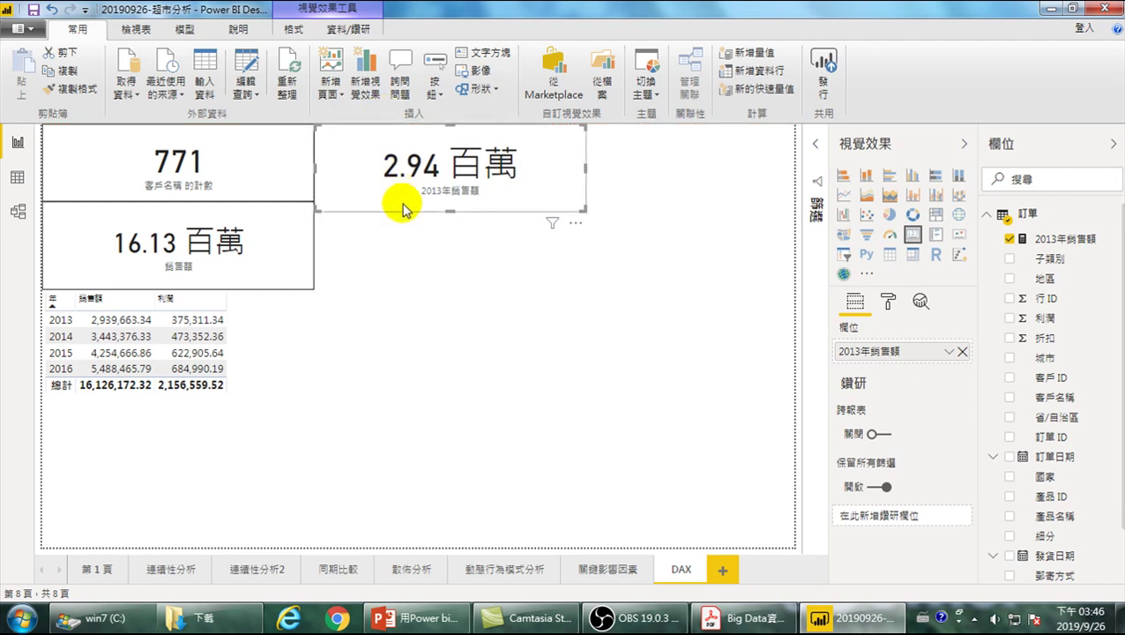
pyautogui.moveTo(448, 216); pyautogui.dragTo(449, 201)
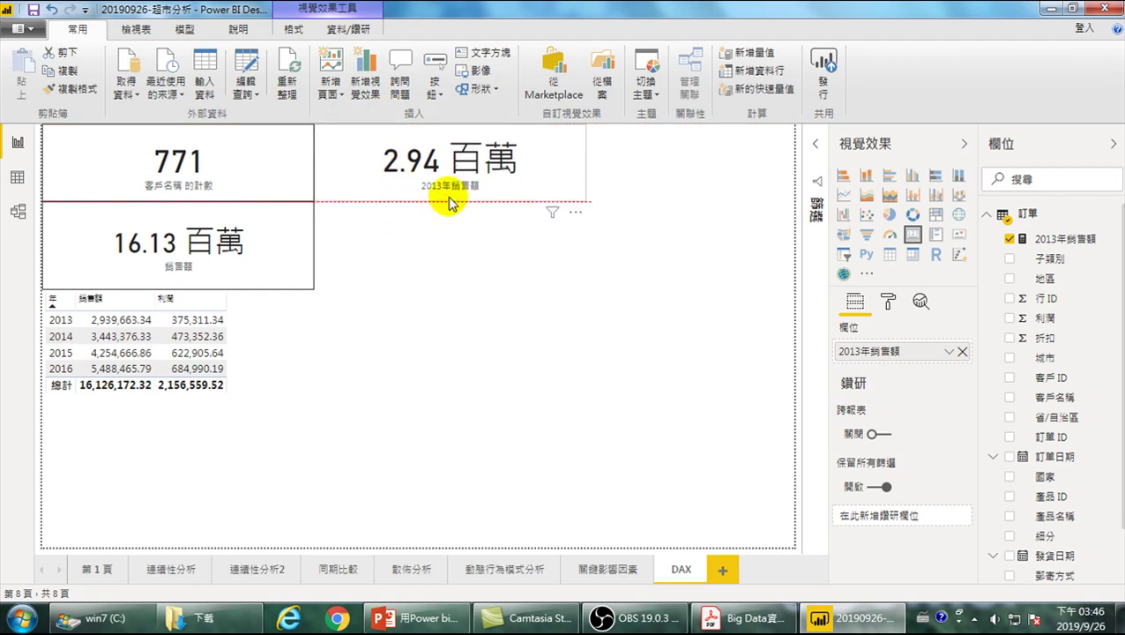
pyautogui.click(430, 256)
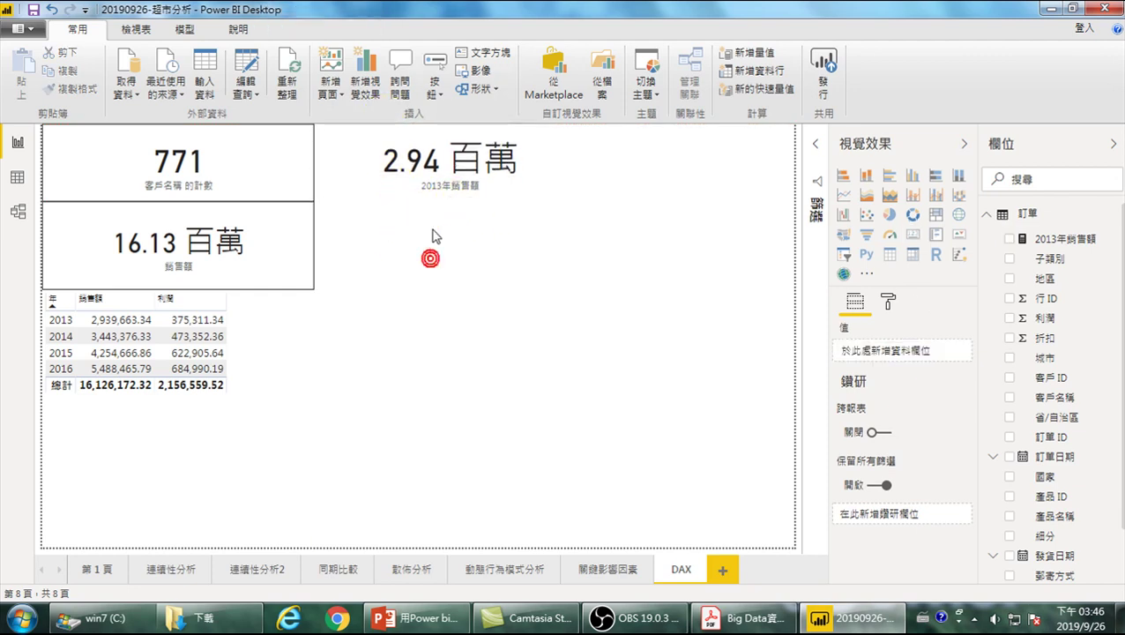
pyautogui.click(449, 174)
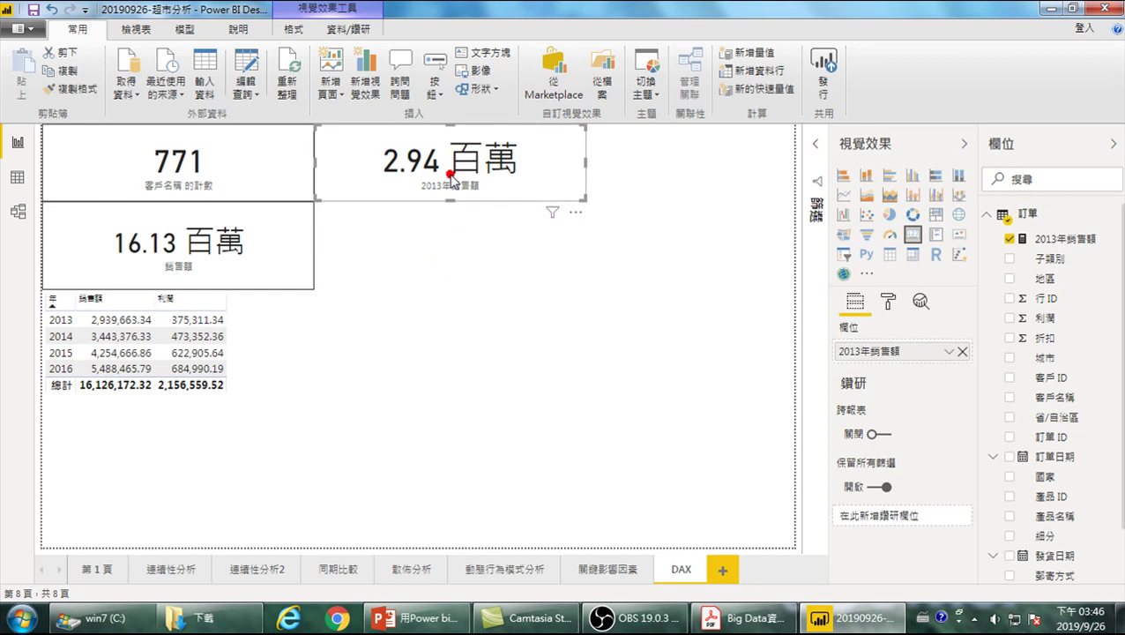
# Copy the whole formula of the 2013年銷售額 measure.
pyautogui.click(1058, 239)
pyautogui.moveTo(528, 139); pyautogui.dragTo(110, 141)
pyautogui.click(80, 138)
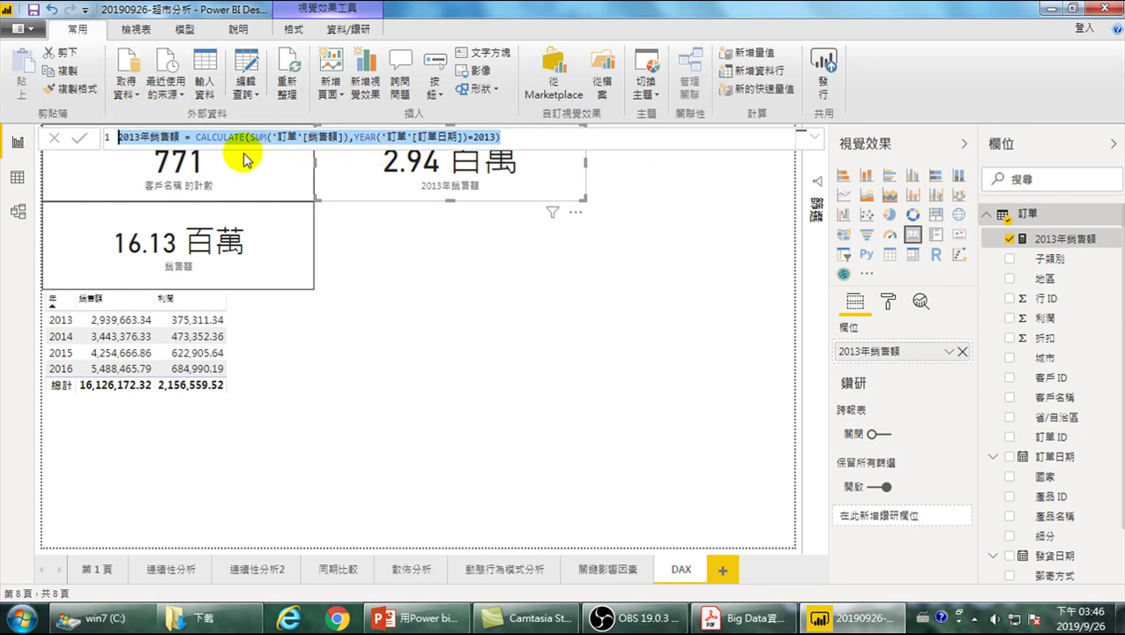
pyautogui.click(66, 73)
pyautogui.click(650, 268)
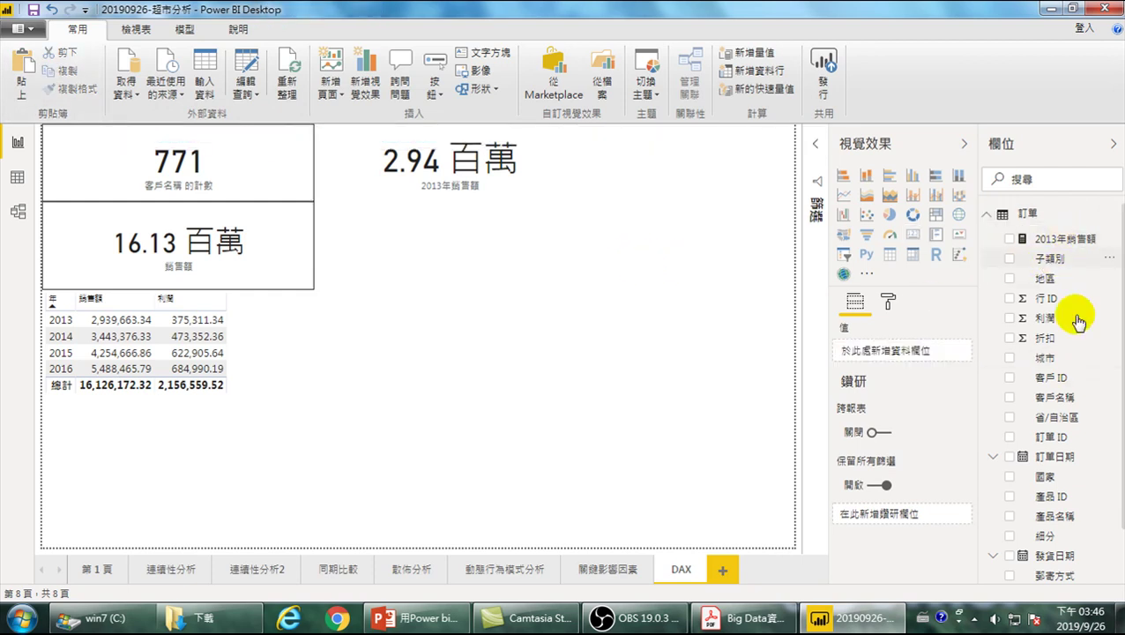
# Try to paste the copied formula over the default text of a new measure in the 訂單 table.
pyautogui.rightClick(1038, 277)
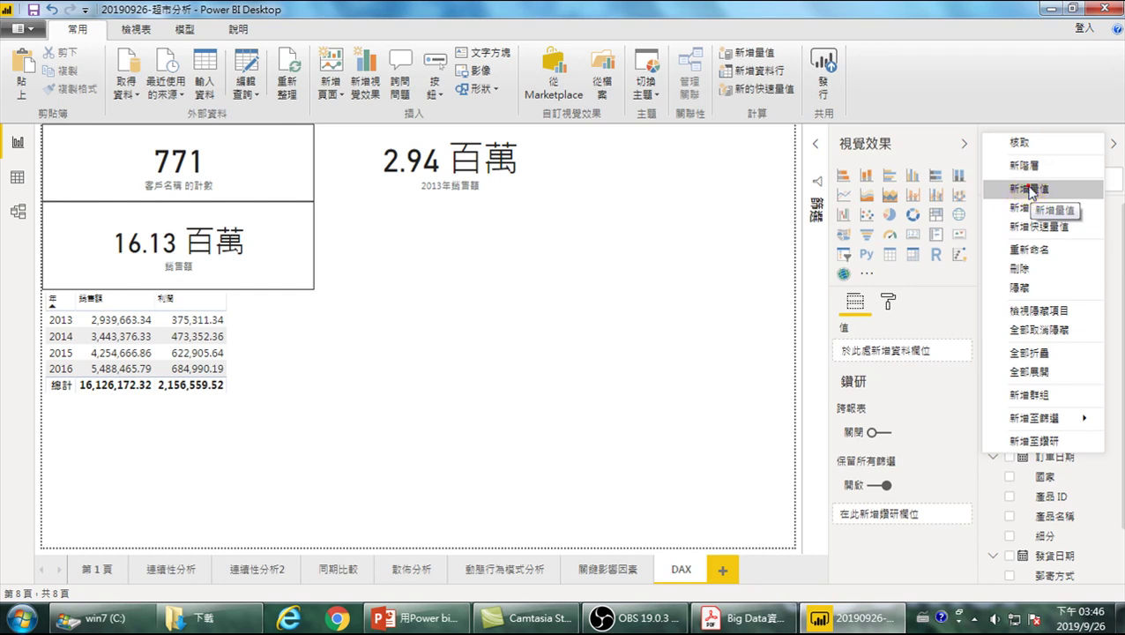
pyautogui.click(1029, 190)
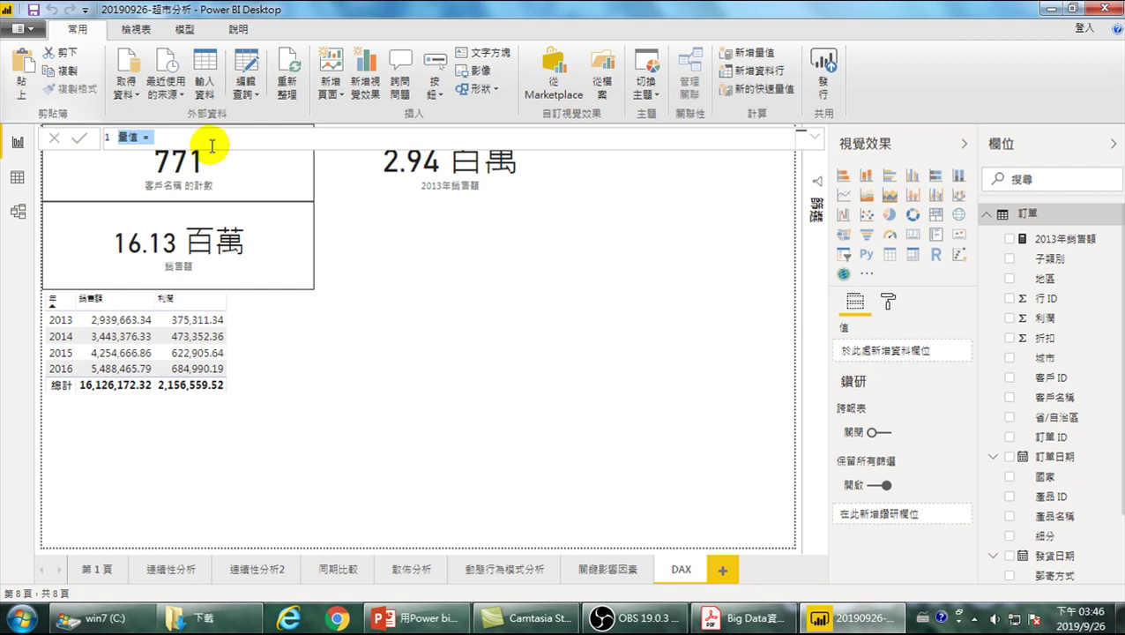
pyautogui.click(168, 138)
pyautogui.moveTo(176, 137); pyautogui.dragTo(73, 141)
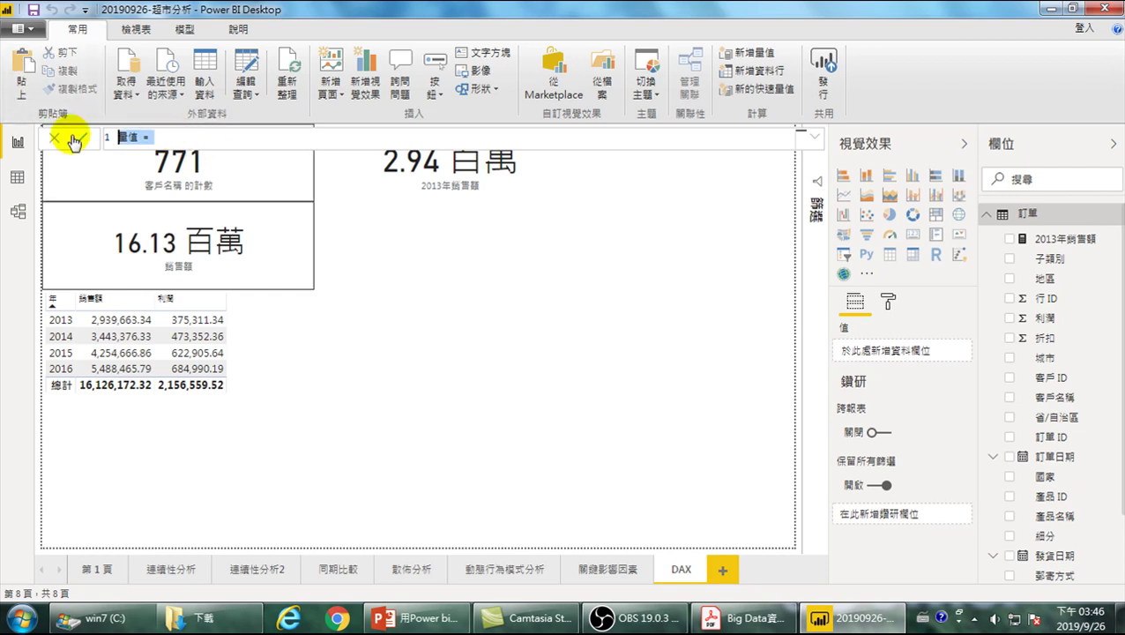
pyautogui.click(19, 72)
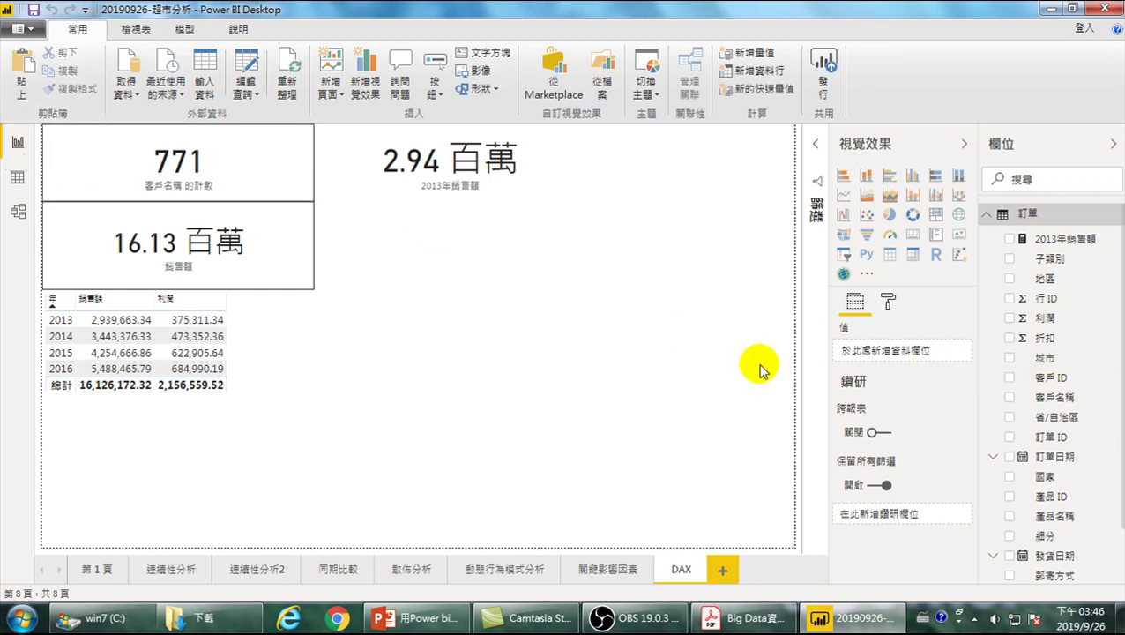
# Create a new measure in the 訂單 table and clear its default formula text.
pyautogui.rightClick(1064, 254)
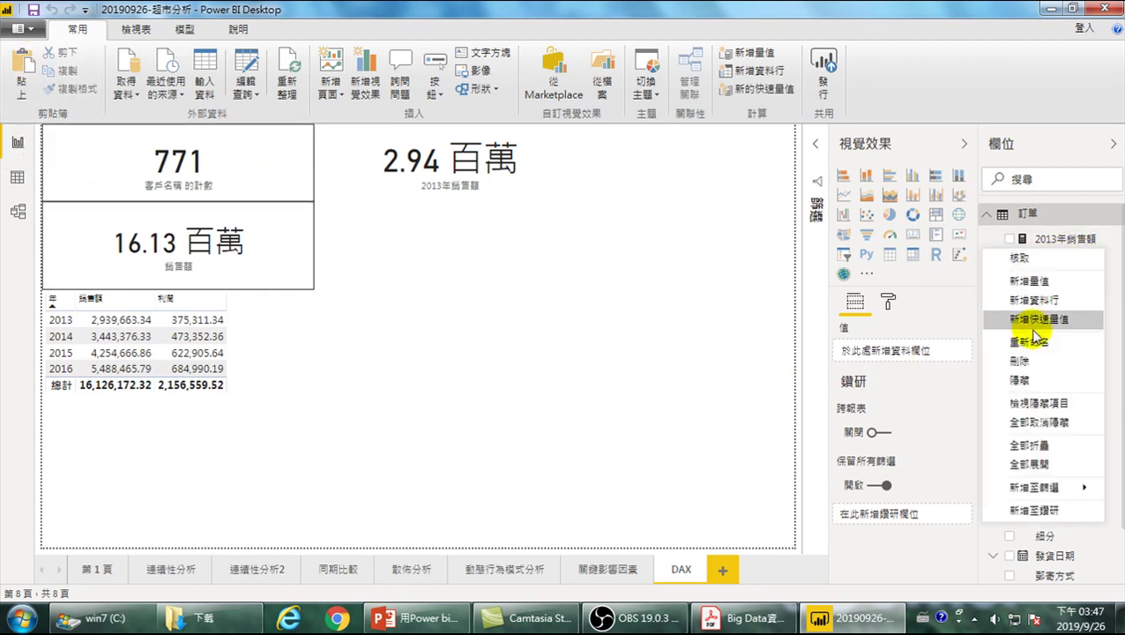
pyautogui.click(1031, 283)
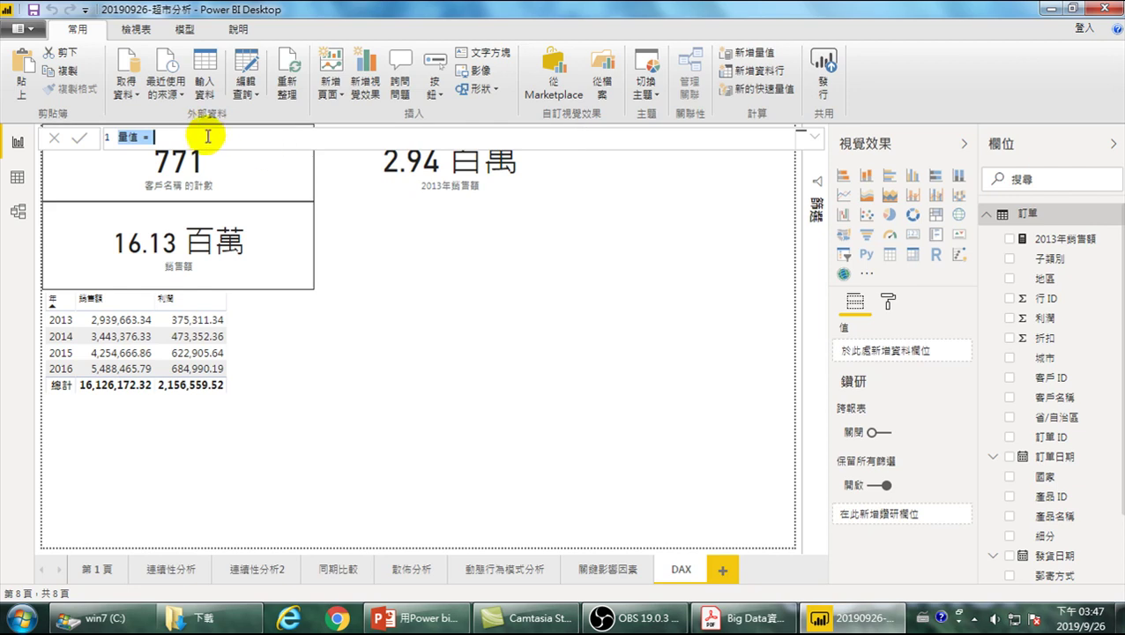
pyautogui.press('BackSpace')
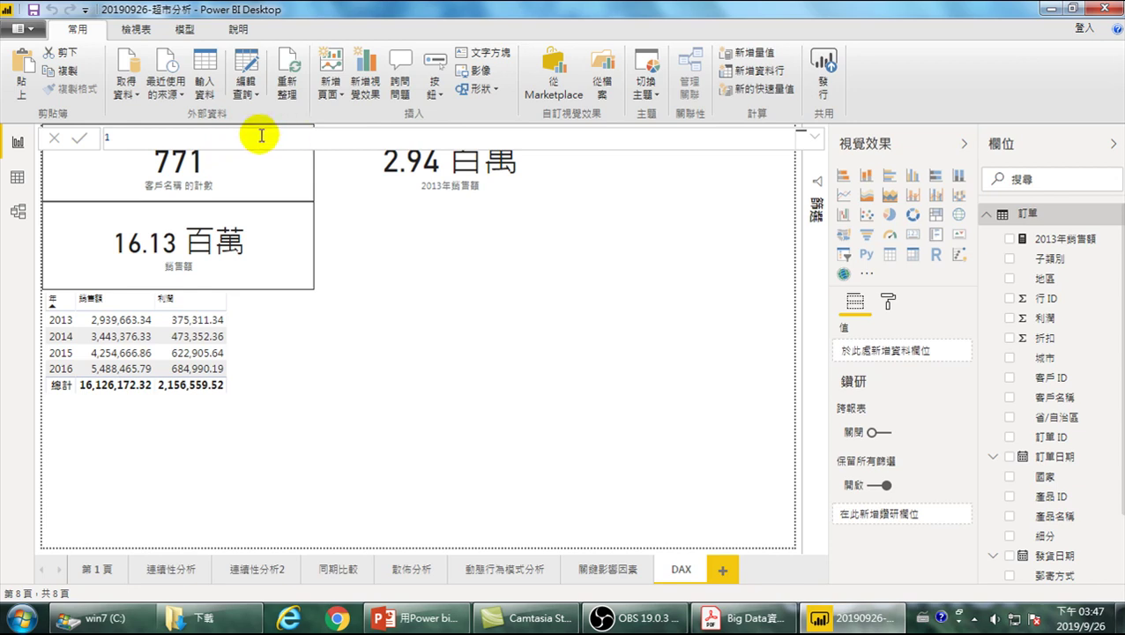
pyautogui.click(21, 62)
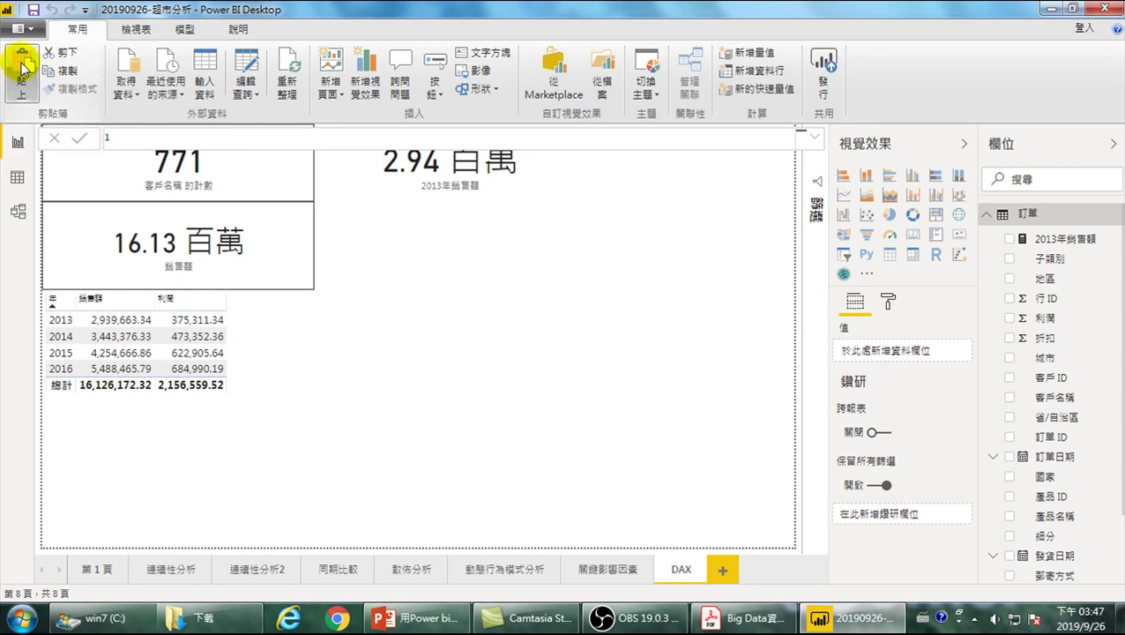
pyautogui.click(126, 135)
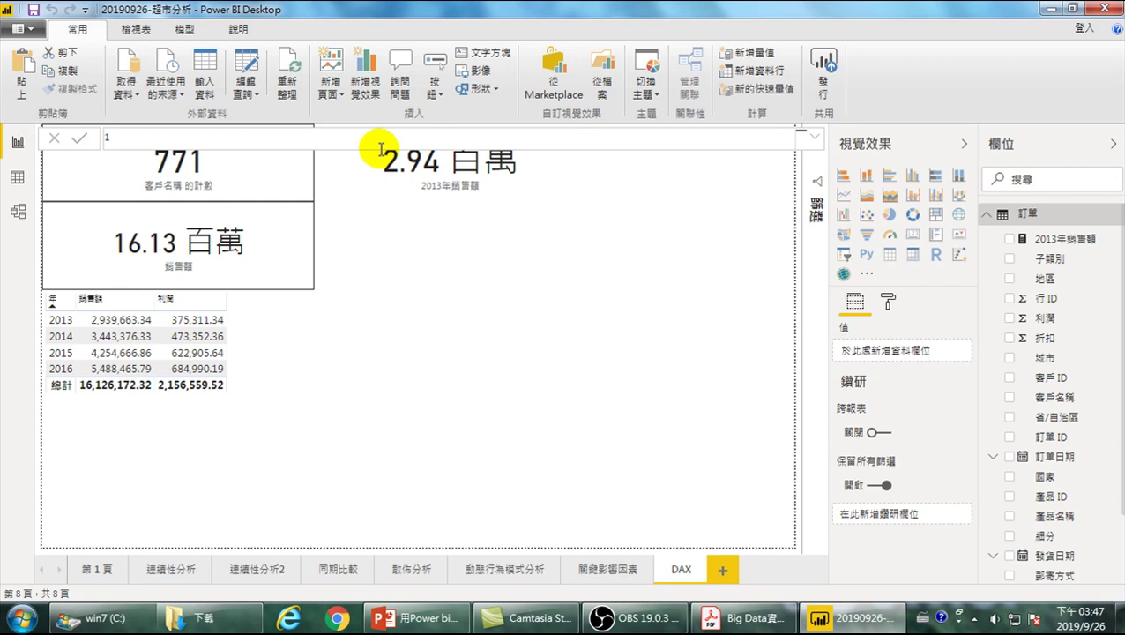
# Name the new measure 2014年銷售額 and follow the name with an equals sign.
pyautogui.click(311, 140)
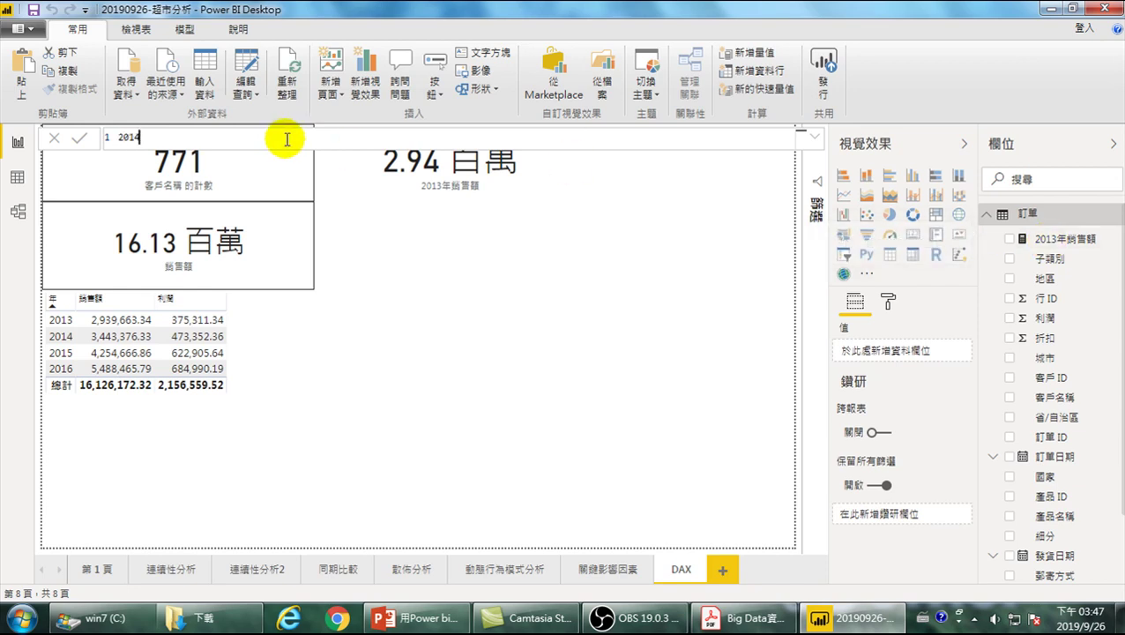
pyautogui.click(287, 139)
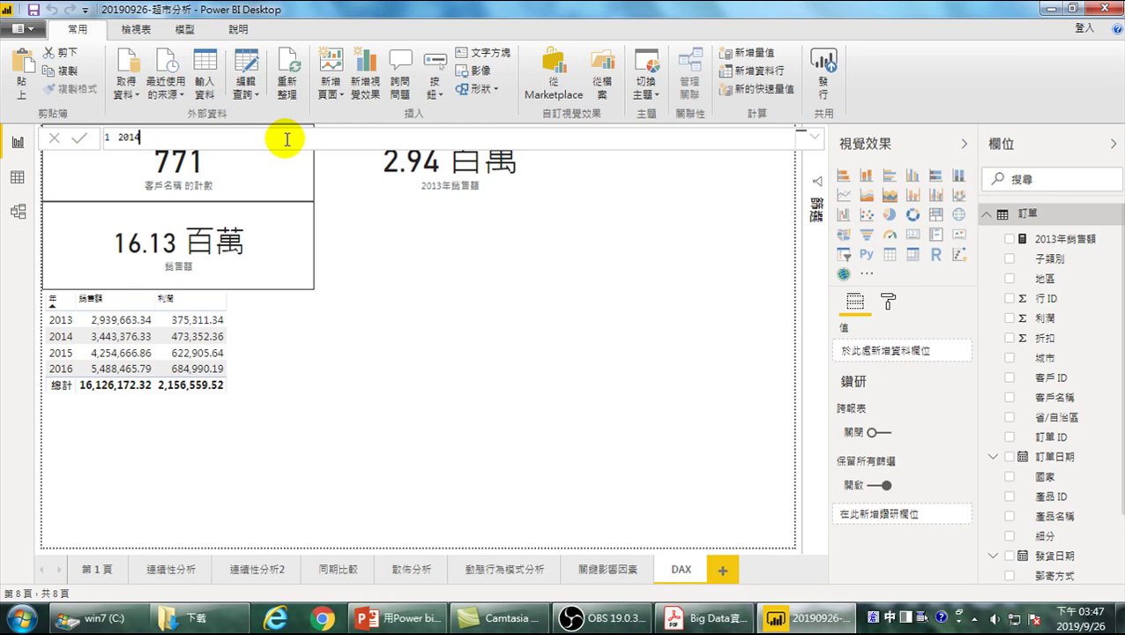
pyautogui.write('年銷售')
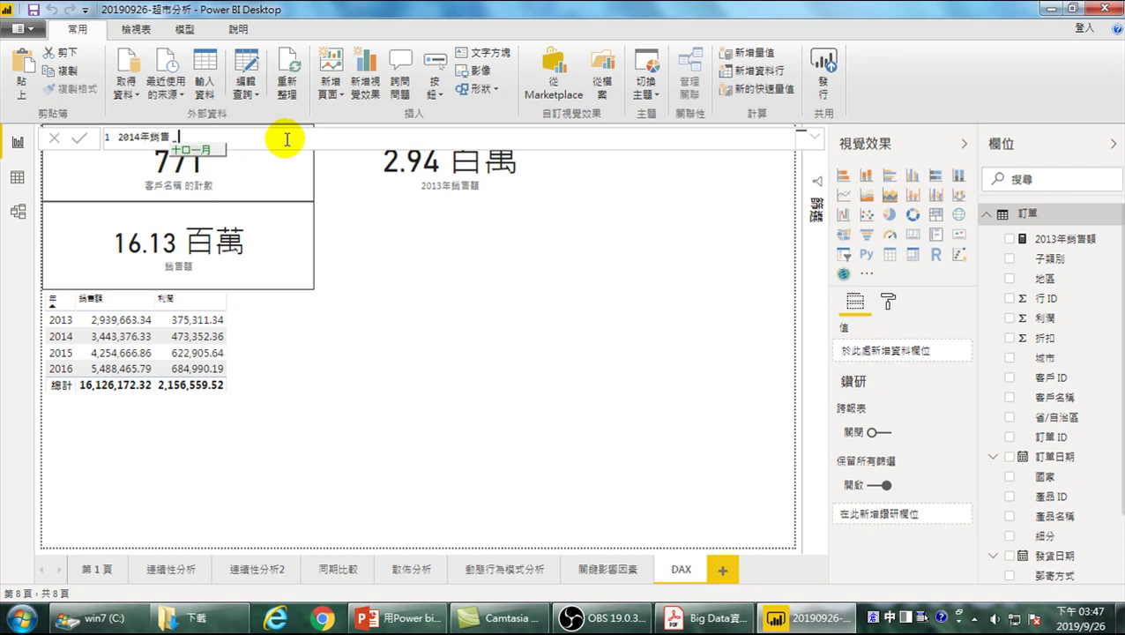
pyautogui.write('額')
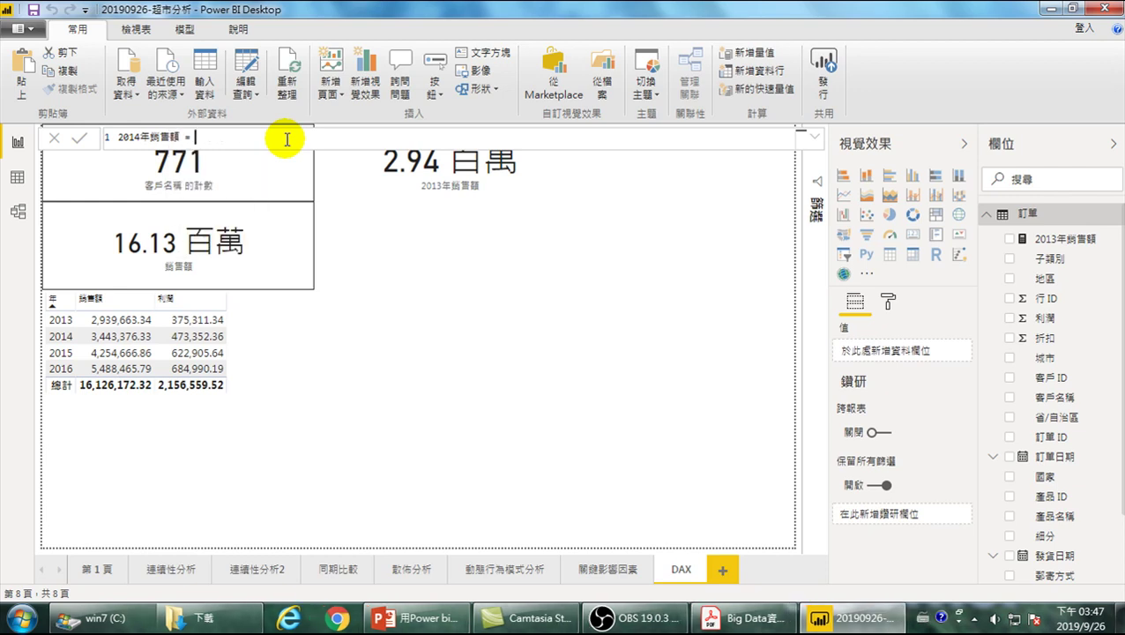
pyautogui.write(' =金')
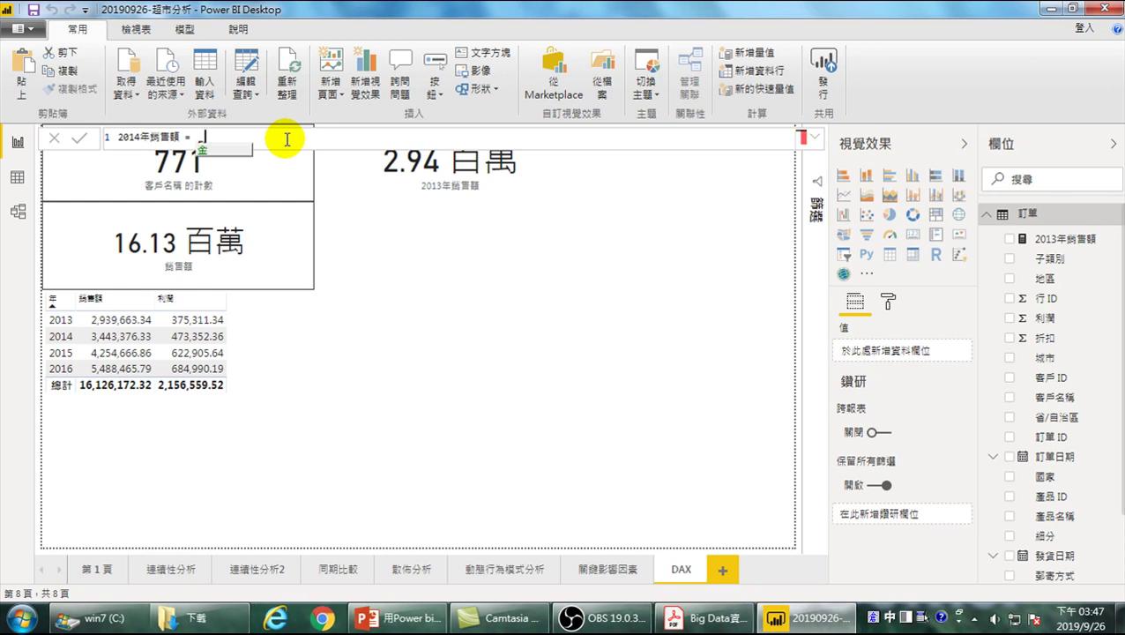
pyautogui.press('Escape')
pyautogui.press('shift')
# Begin the measure's expression with the CALCULATE function.
pyautogui.write('caq')
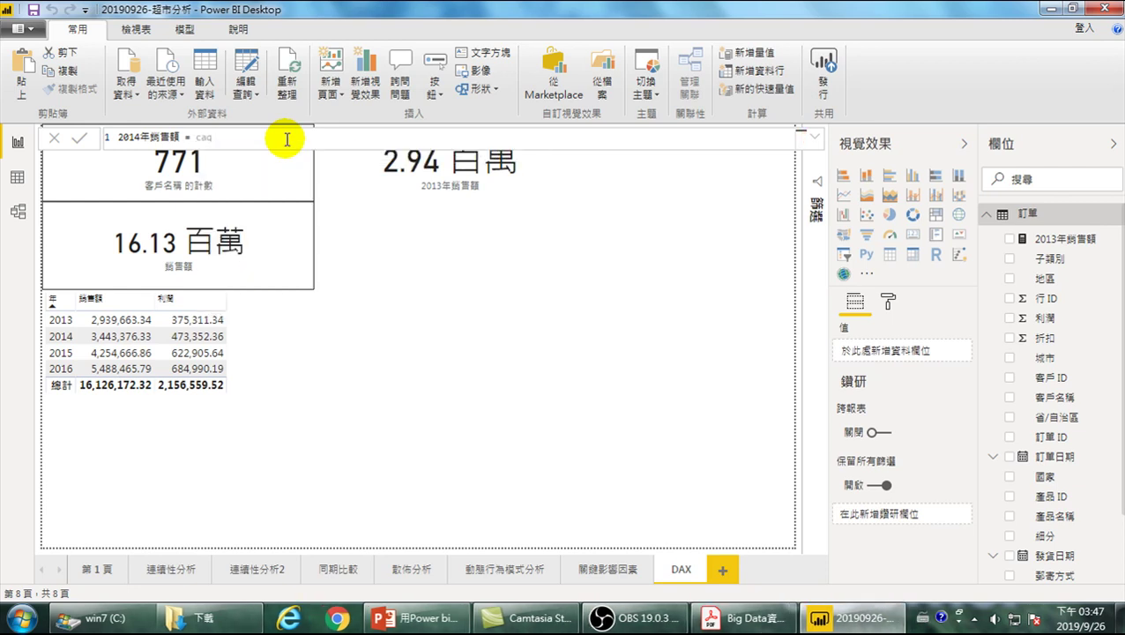
pyautogui.press('BackSpace')
pyautogui.press('Down')
pyautogui.press('Up')
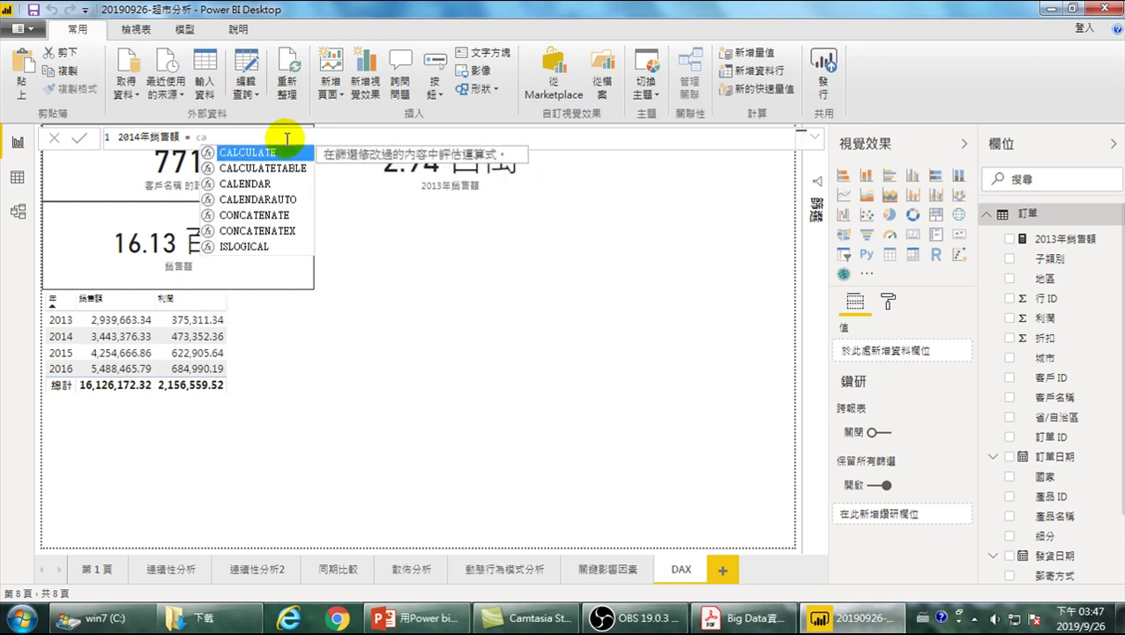
pyautogui.press('Tab')
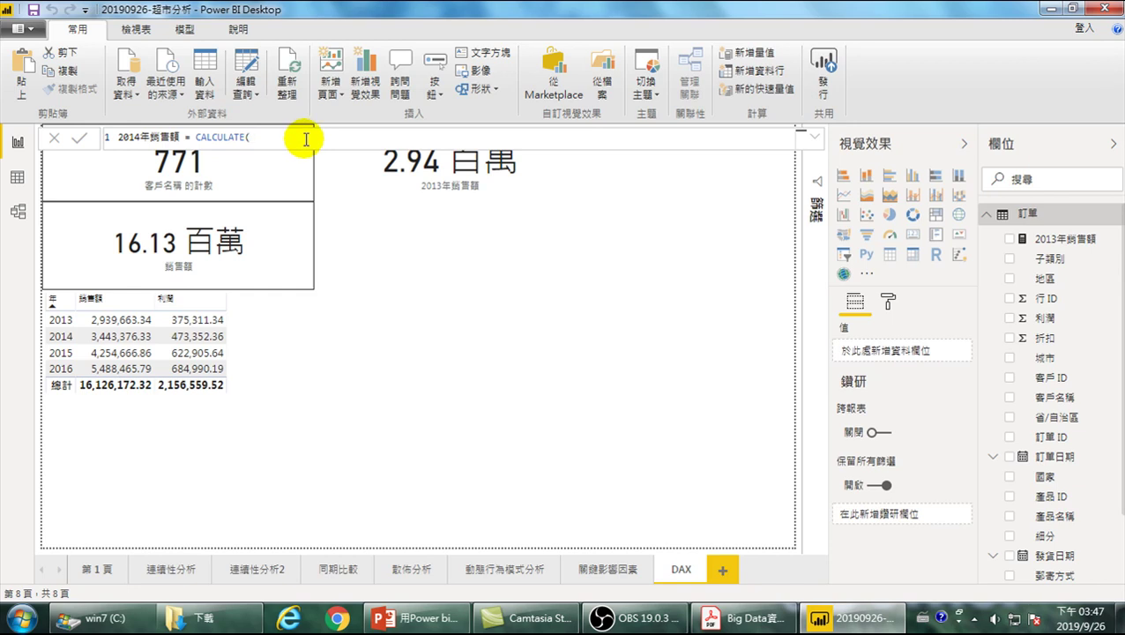
# Enter SUM('訂單'[銷售額]) as the first argument of CALCULATE.
pyautogui.write('su')
pyautogui.press('Down')
pyautogui.press('Down')
pyautogui.press('Tab')
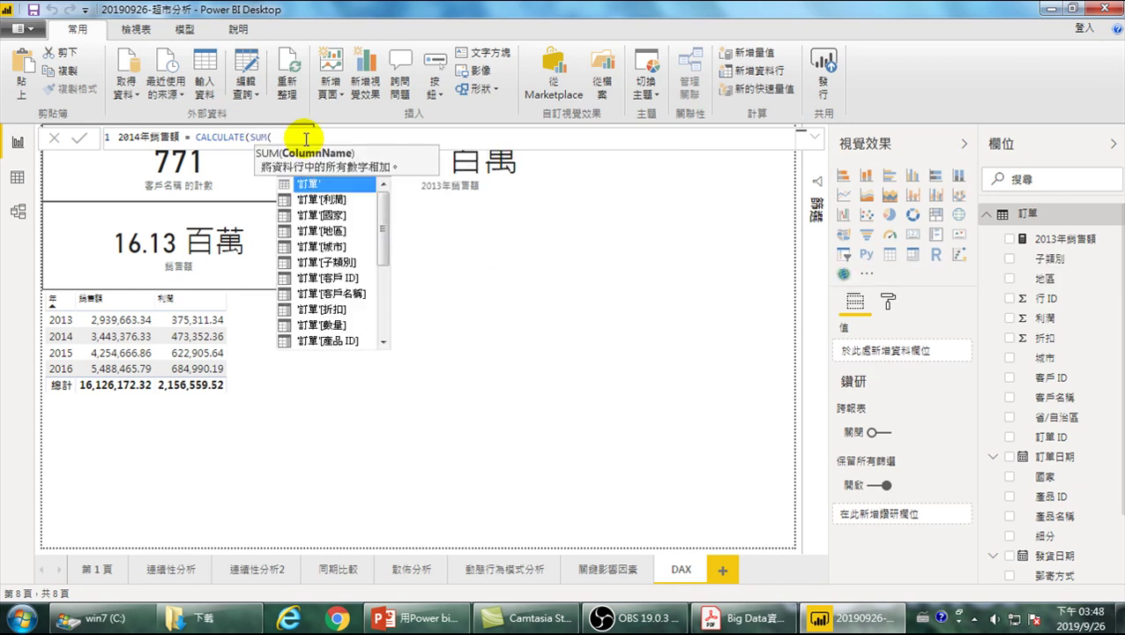
pyautogui.press('Down')
pyautogui.press('Down')
pyautogui.press('Down')
pyautogui.press('Down')
pyautogui.press('Down')
pyautogui.press('Down')
pyautogui.press('Down')
pyautogui.press('Down')
pyautogui.press('Down')
pyautogui.press('Down')
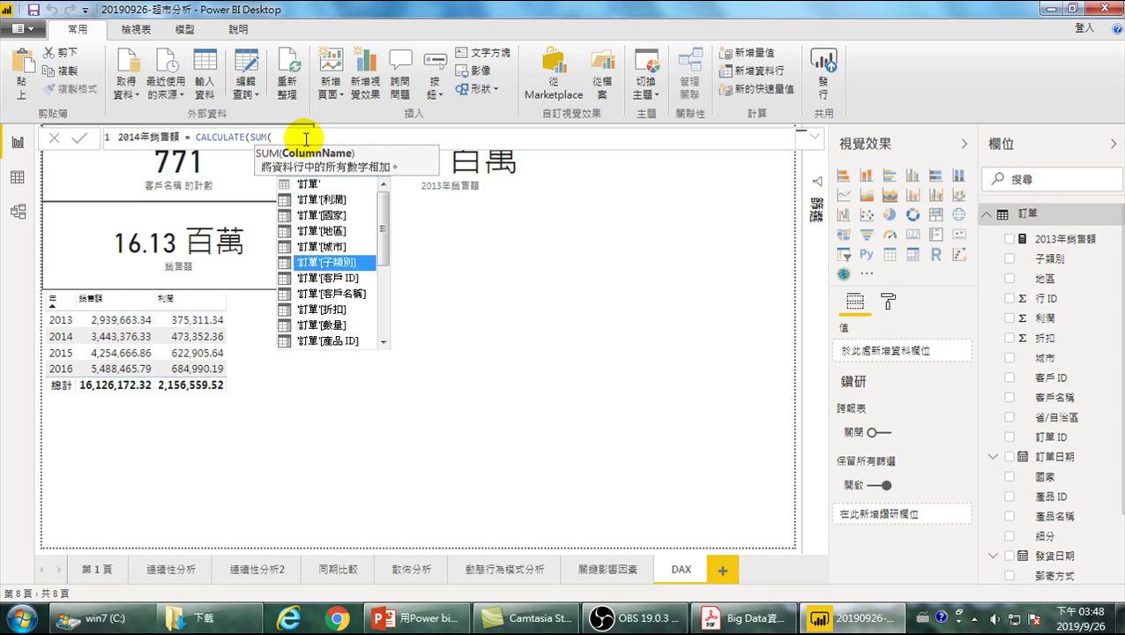
pyautogui.press('Down')
pyautogui.press('Down')
pyautogui.press('Down')
pyautogui.press('Down')
pyautogui.press('Down')
pyautogui.press('Down')
pyautogui.press('Down')
pyautogui.press('Down')
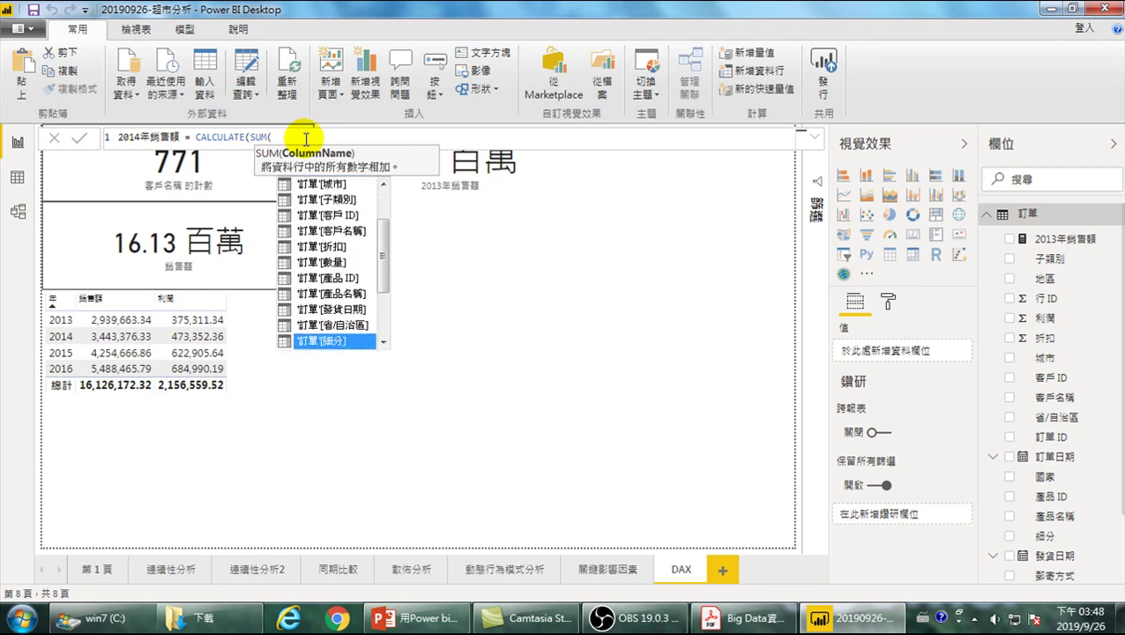
pyautogui.press('Down')
pyautogui.press('Down')
pyautogui.press('Up')
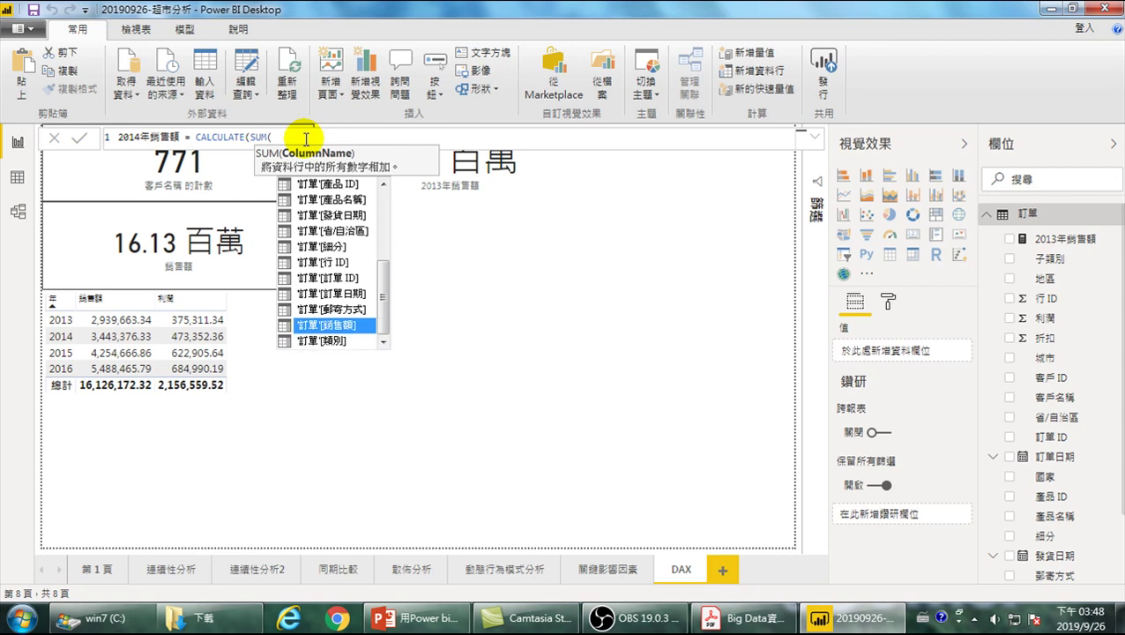
pyautogui.press('Tab')
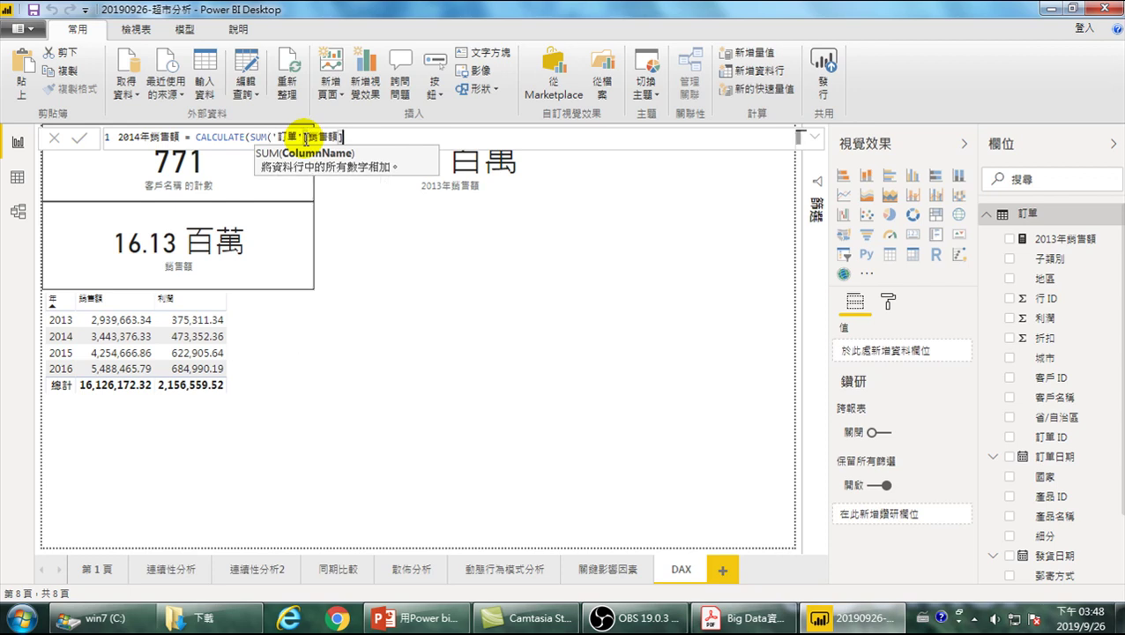
pyautogui.write(')')
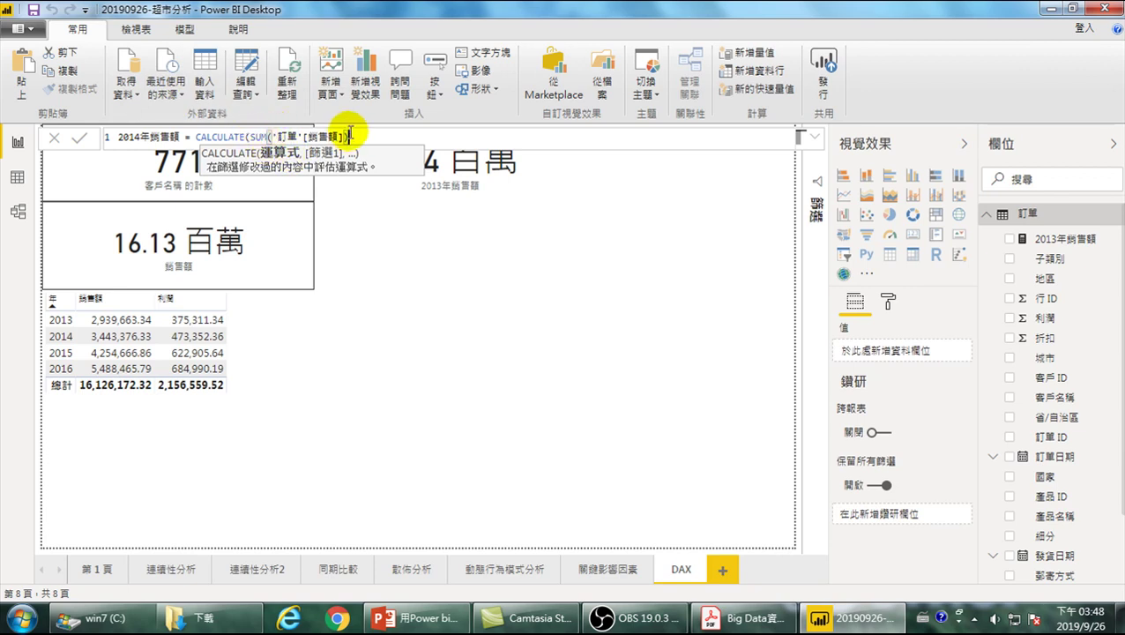
# Begin the filter argument of CALCULATE with the YEAR function.
pyautogui.write(',')
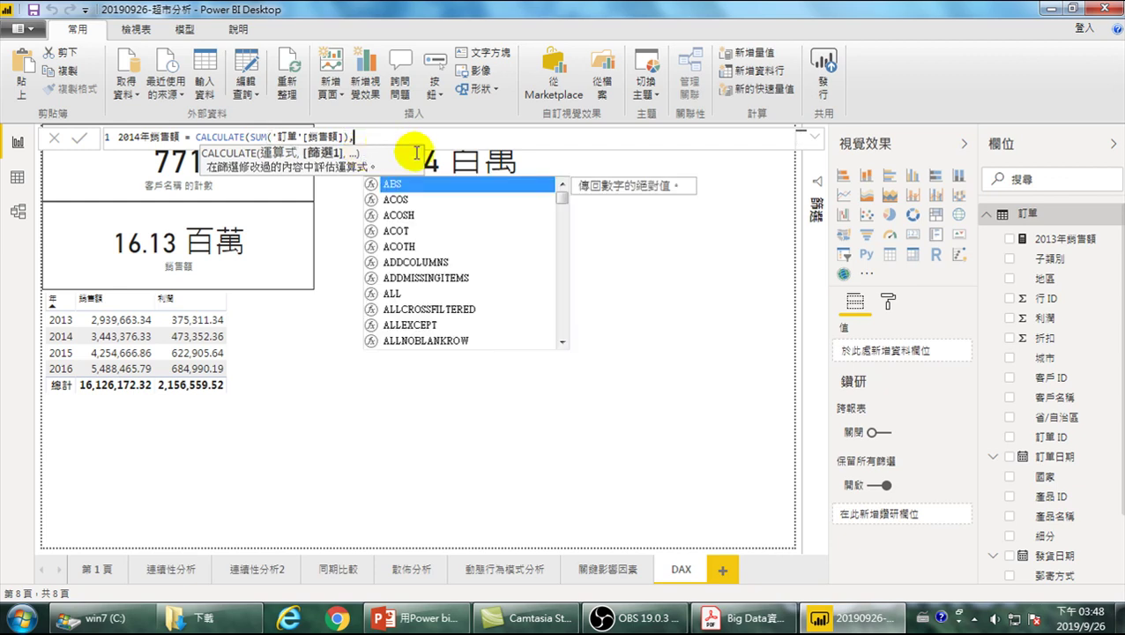
pyautogui.write('yea')
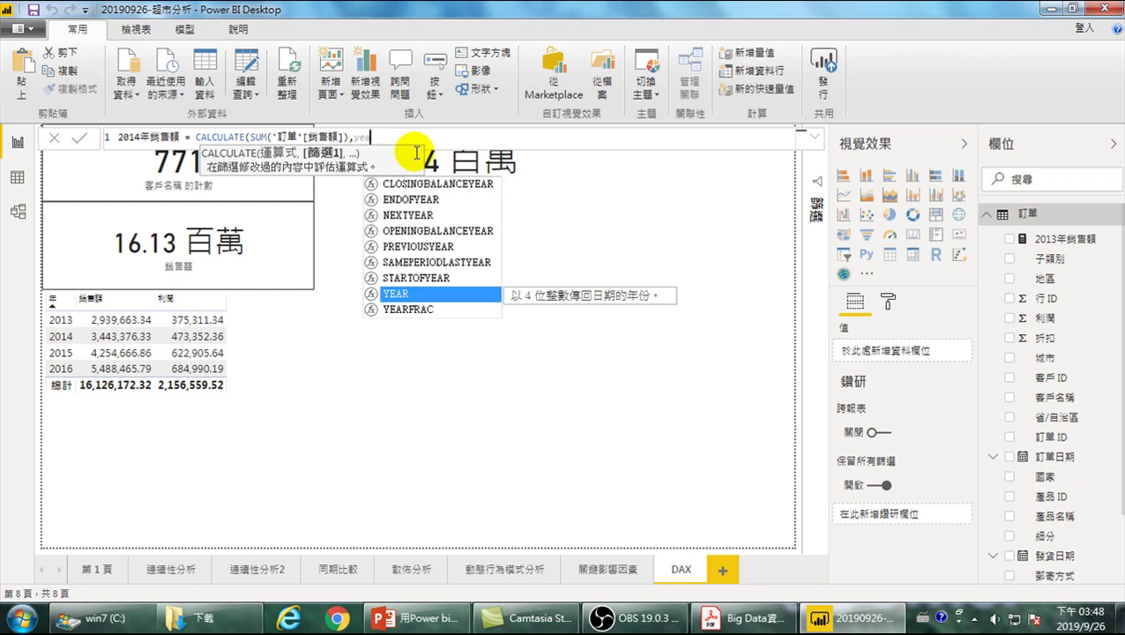
pyautogui.press('Tab')
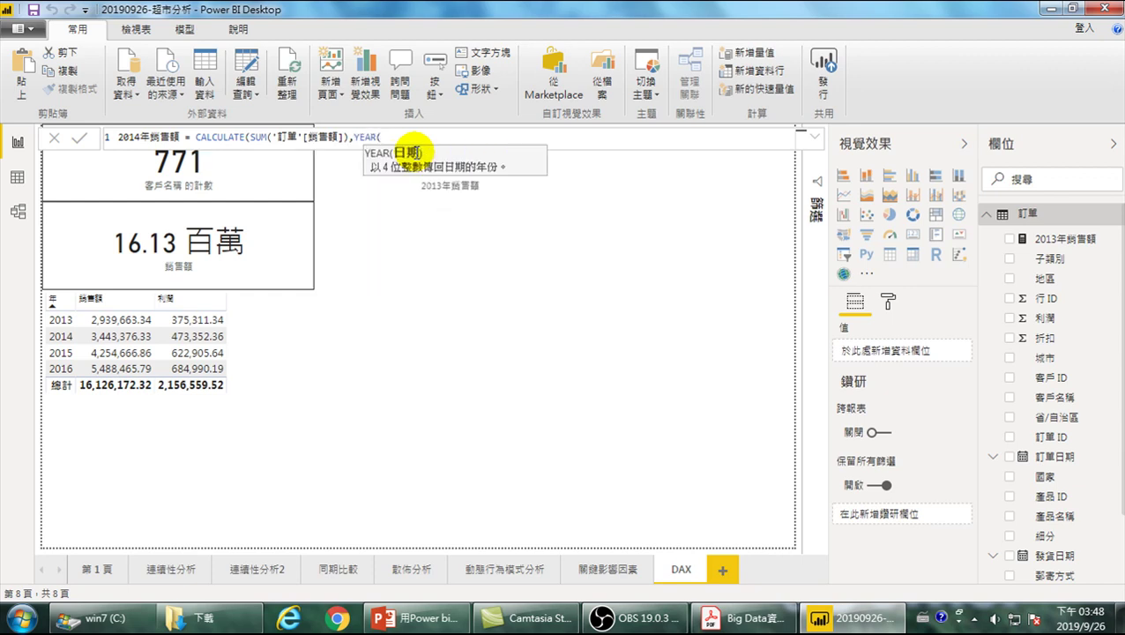
# Insert the column '訂單'[訂單日期] as the date argument of the YEAR function.
pyautogui.write("'")
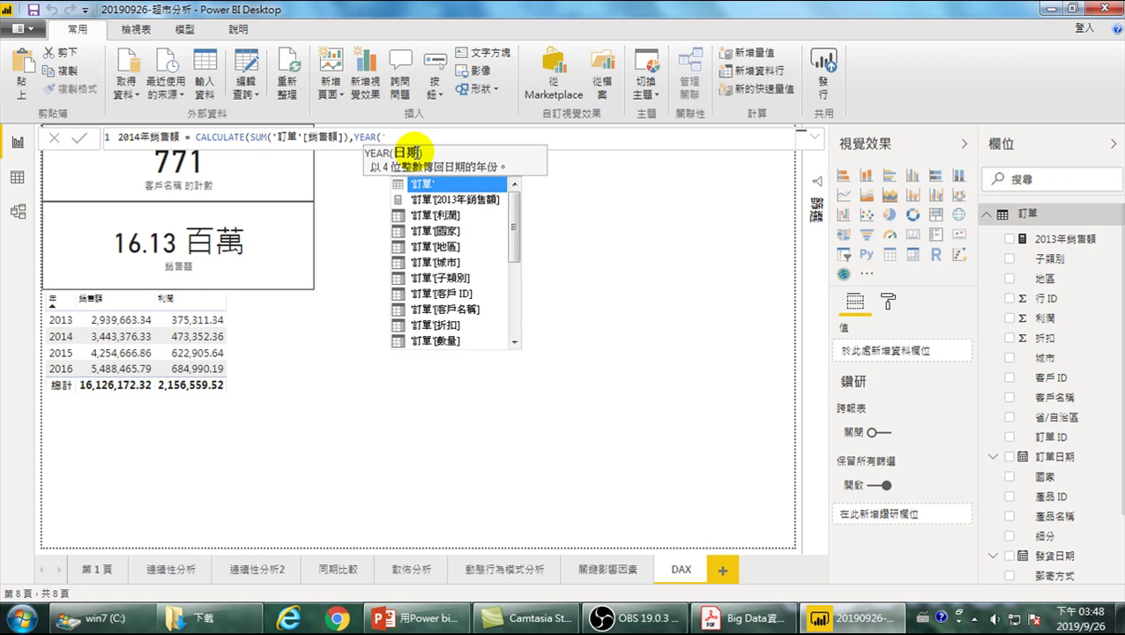
pyautogui.press('Down')
pyautogui.press('Down')
pyautogui.press('Down')
pyautogui.press('Down')
pyautogui.press('Down')
pyautogui.press('Down')
pyautogui.press('Down')
pyautogui.press('Down')
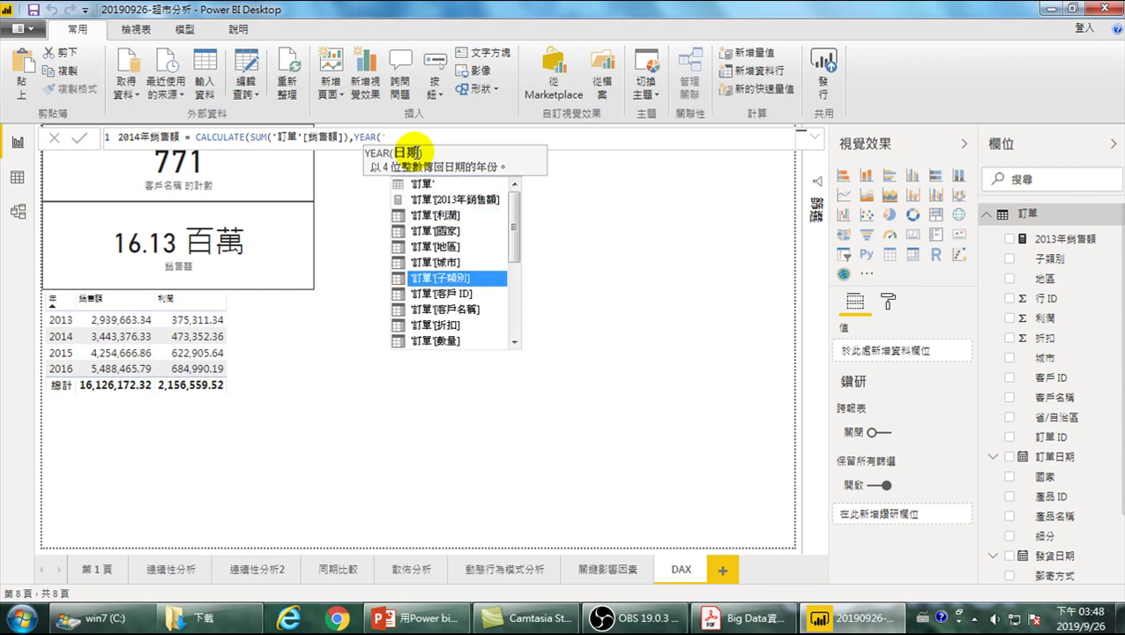
pyautogui.press('Down')
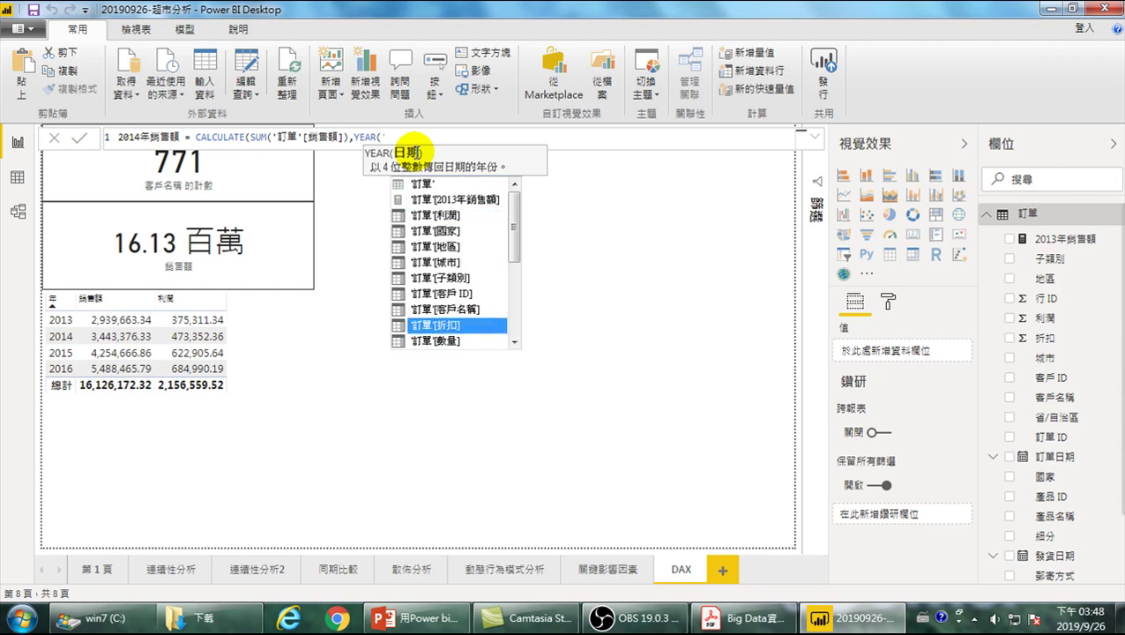
pyautogui.press('Down')
pyautogui.press('Down')
pyautogui.press('Down')
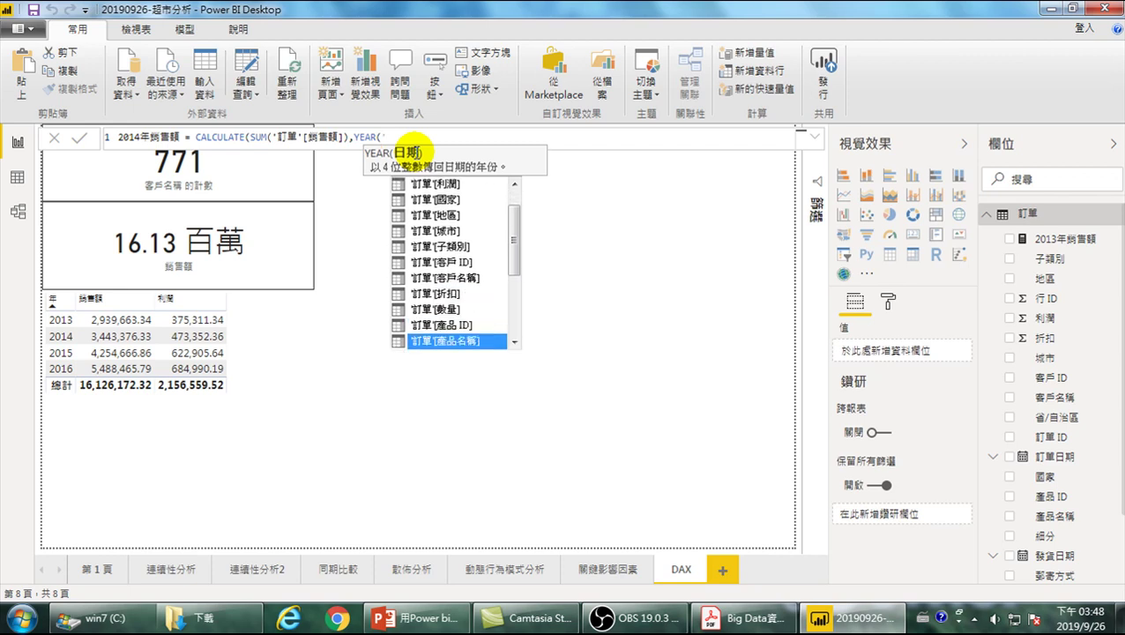
pyautogui.press('Down')
pyautogui.press('Down')
pyautogui.press('Down')
pyautogui.press('Down')
pyautogui.press('Down')
pyautogui.press('Down')
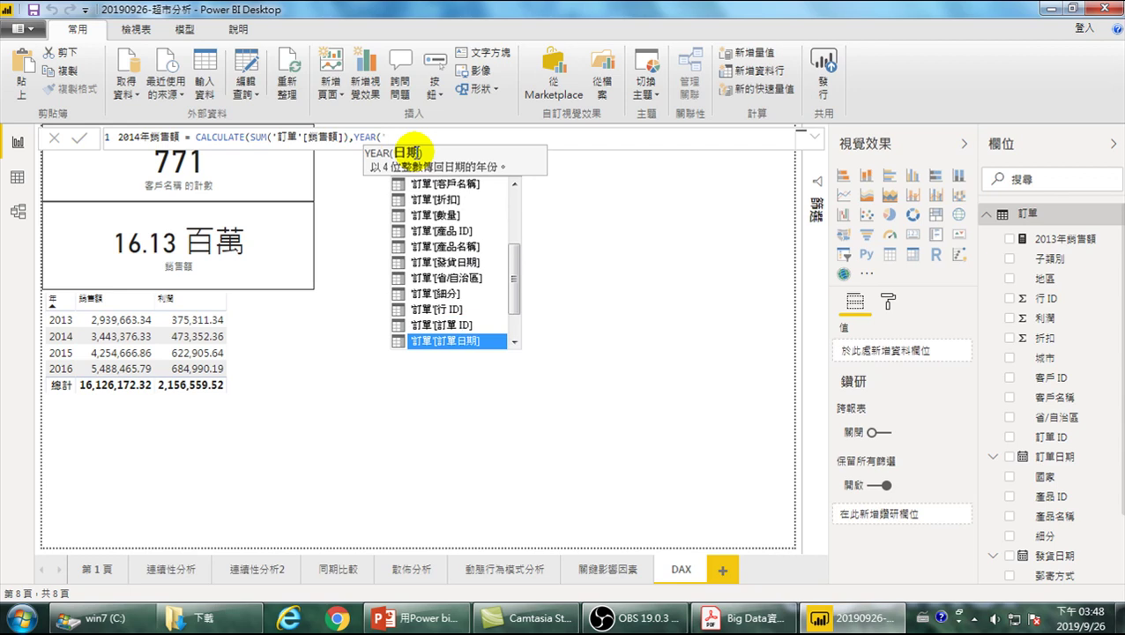
pyautogui.press('Tab')
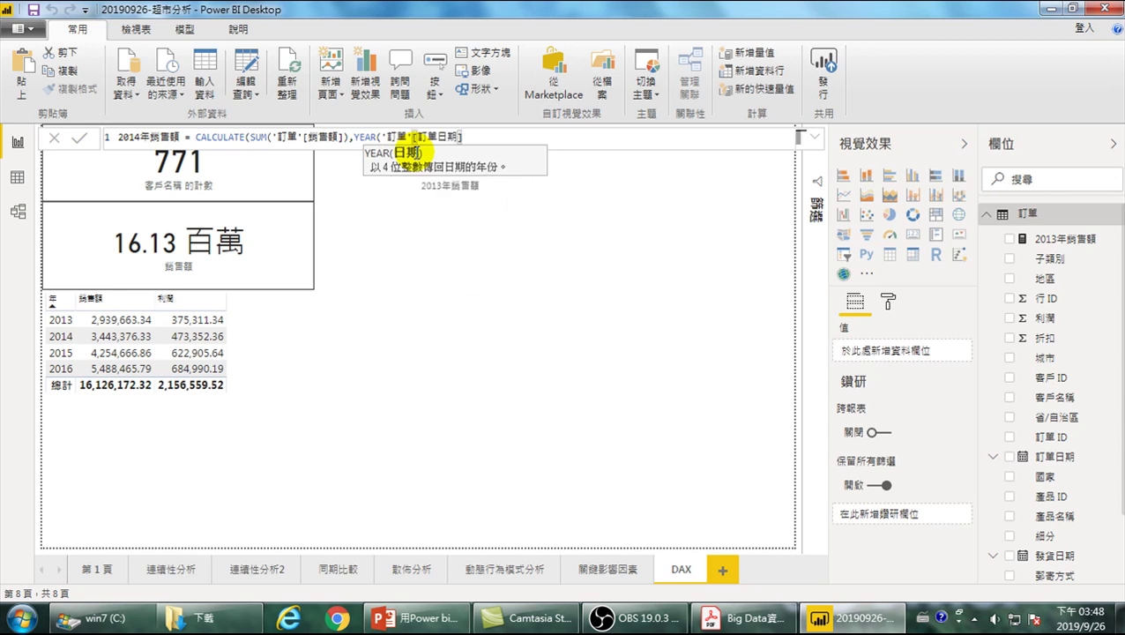
# Complete the filter with )=2014, close the CALCULATE expression and commit the 2014年銷售額 measure.
pyautogui.write(')=2014')
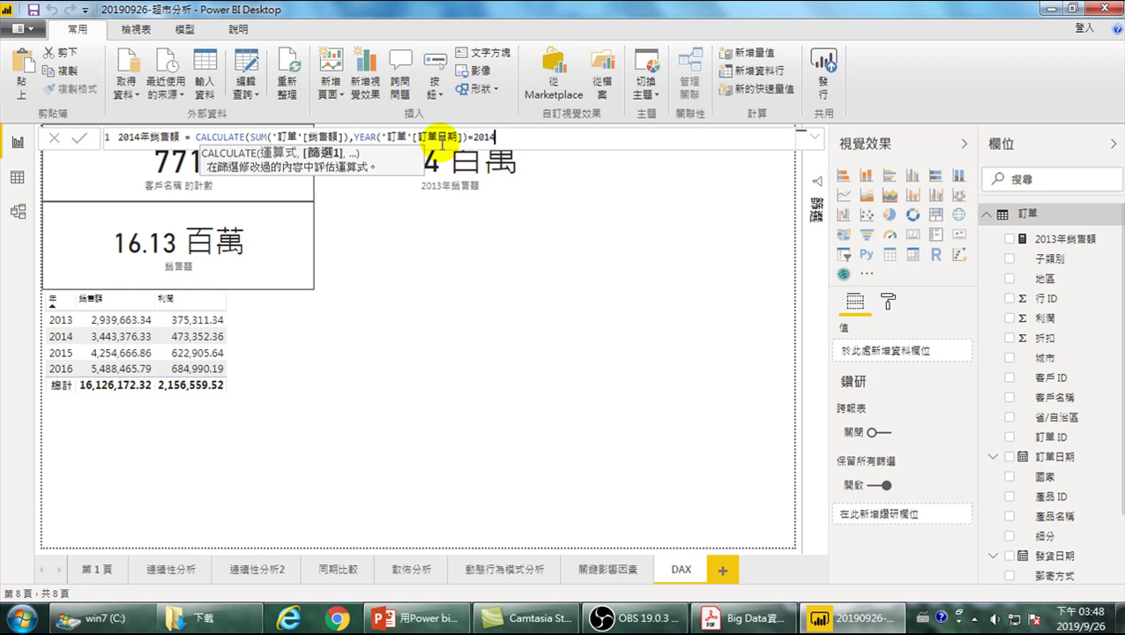
pyautogui.write(')')
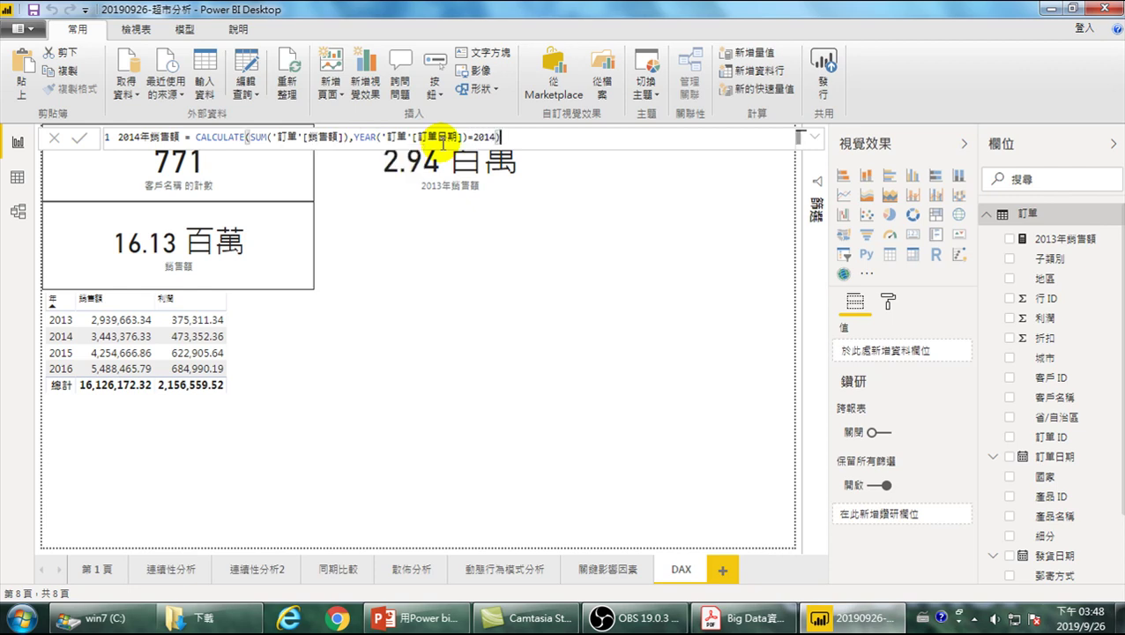
pyautogui.press('Return')
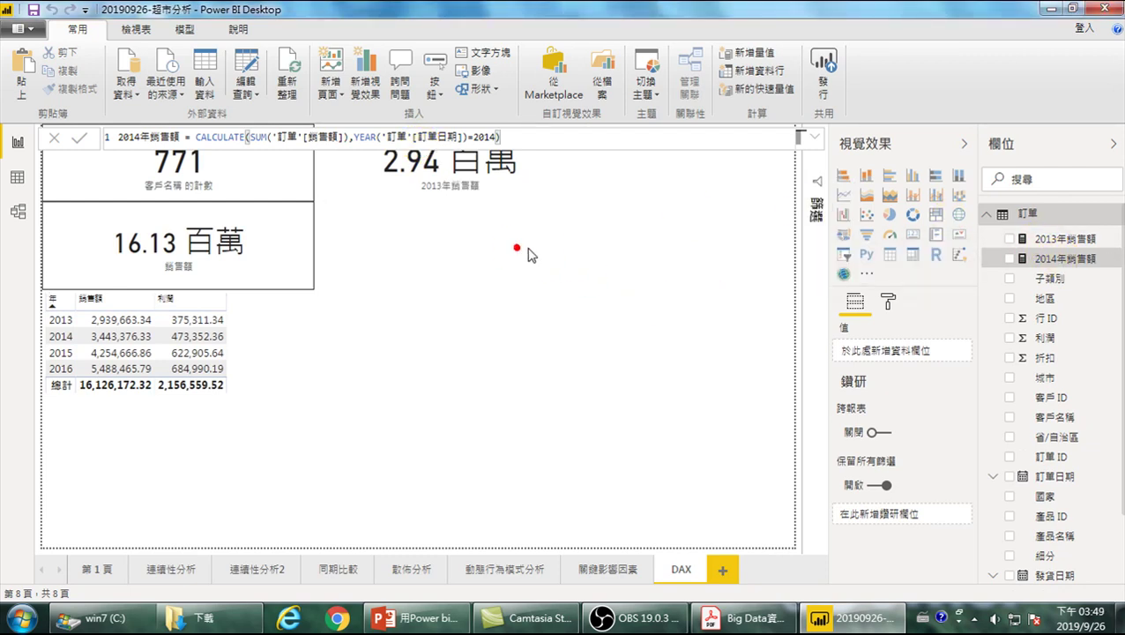
# Add a card visual to the DAX page showing the 2014年銷售額 measure.
pyautogui.click(913, 233)
pyautogui.click(1010, 259)
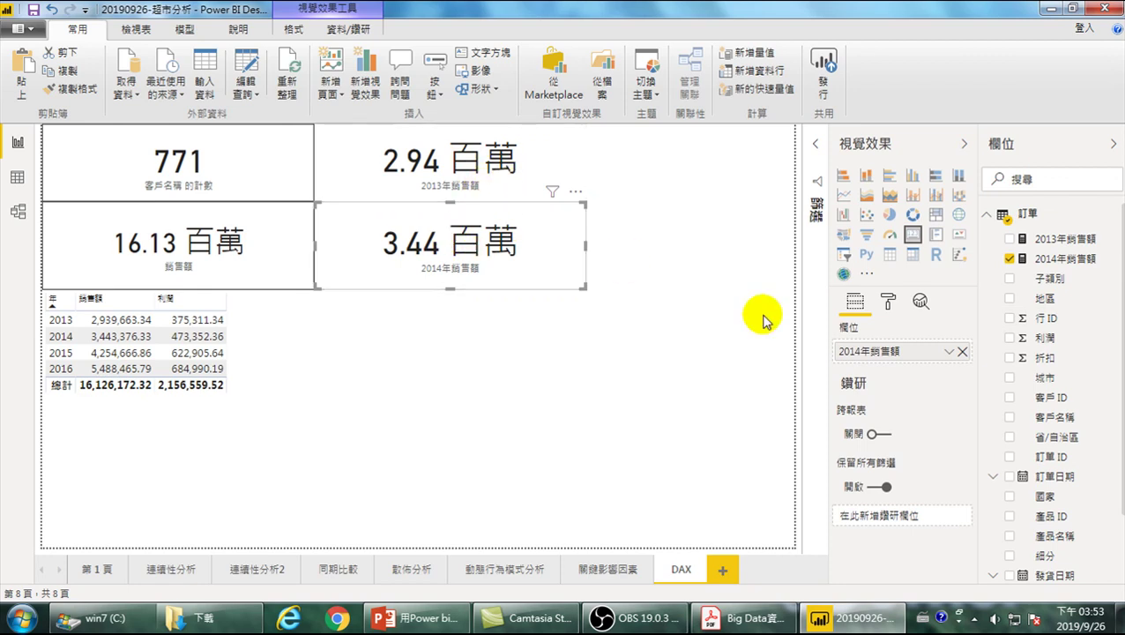
# Create another new measure in the 訂單 table and remove its default name, keeping the equals sign.
pyautogui.rightClick(1071, 264)
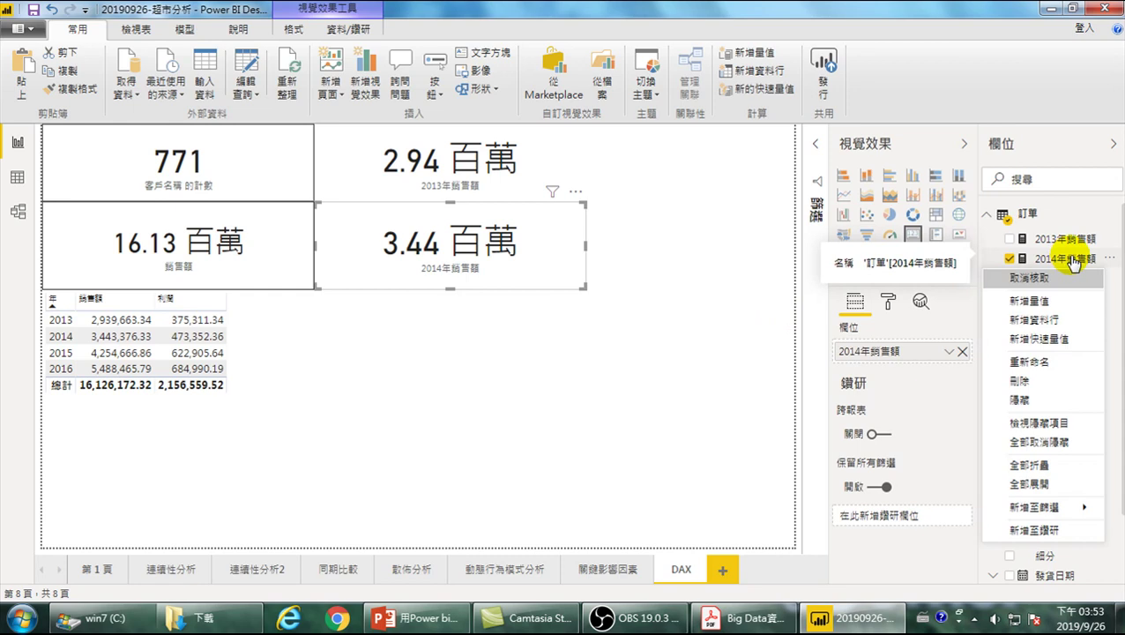
pyautogui.click(1051, 301)
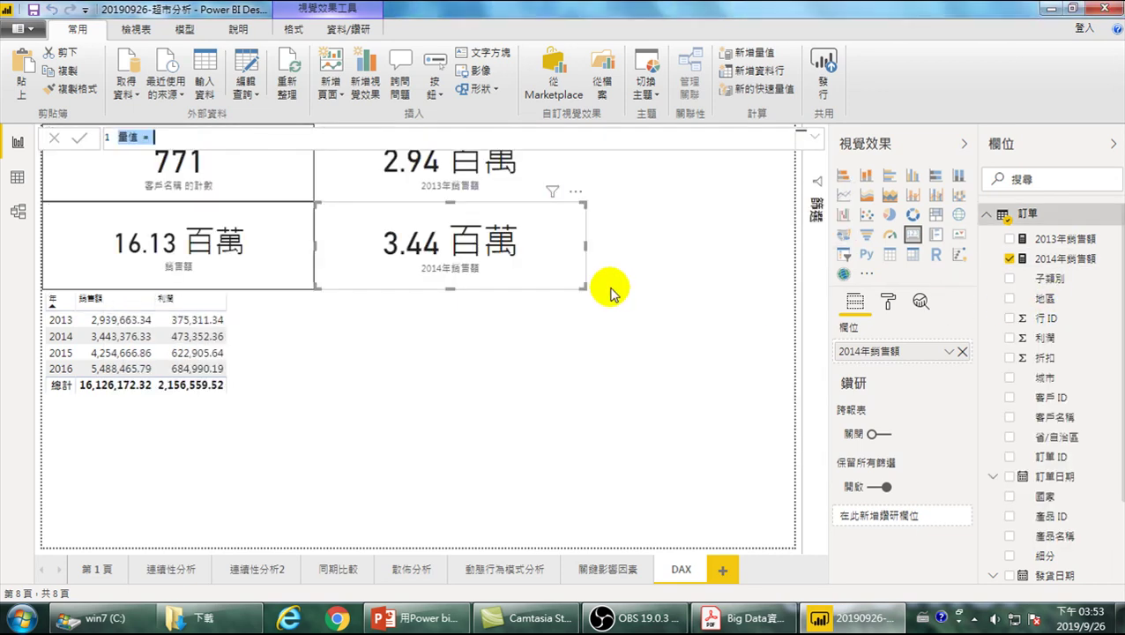
pyautogui.press('Left')
pyautogui.press('Right')
pyautogui.press('Right')
pyautogui.press('BackSpace')
pyautogui.press('BackSpace')
# Name the new measure 2014年銷售成長率 and place the cursor after the equals sign.
pyautogui.write('2014')
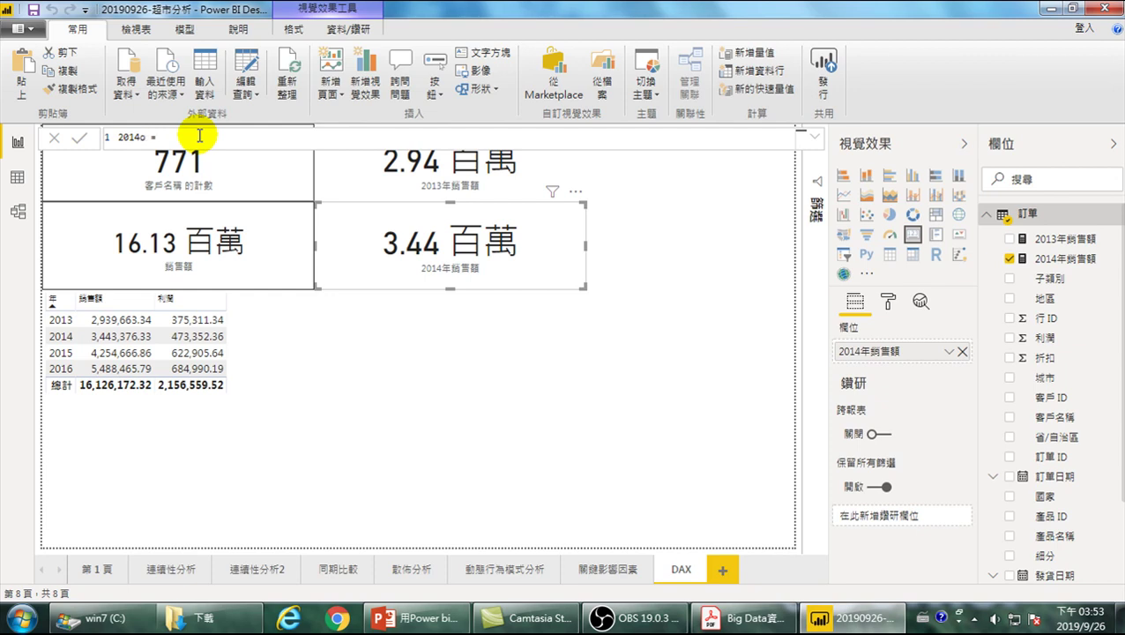
pyautogui.hotkey('ctrl', 'space')
pyautogui.write('年')
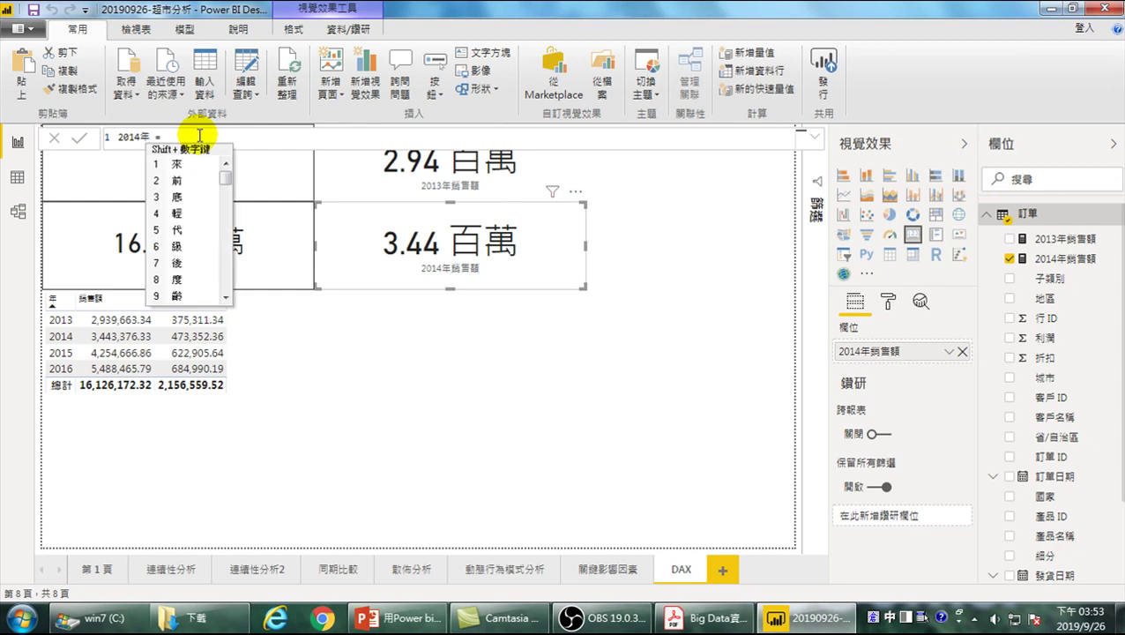
pyautogui.write('銷售成長率')
pyautogui.press('Right')
pyautogui.press('Right')
pyautogui.press('Right')
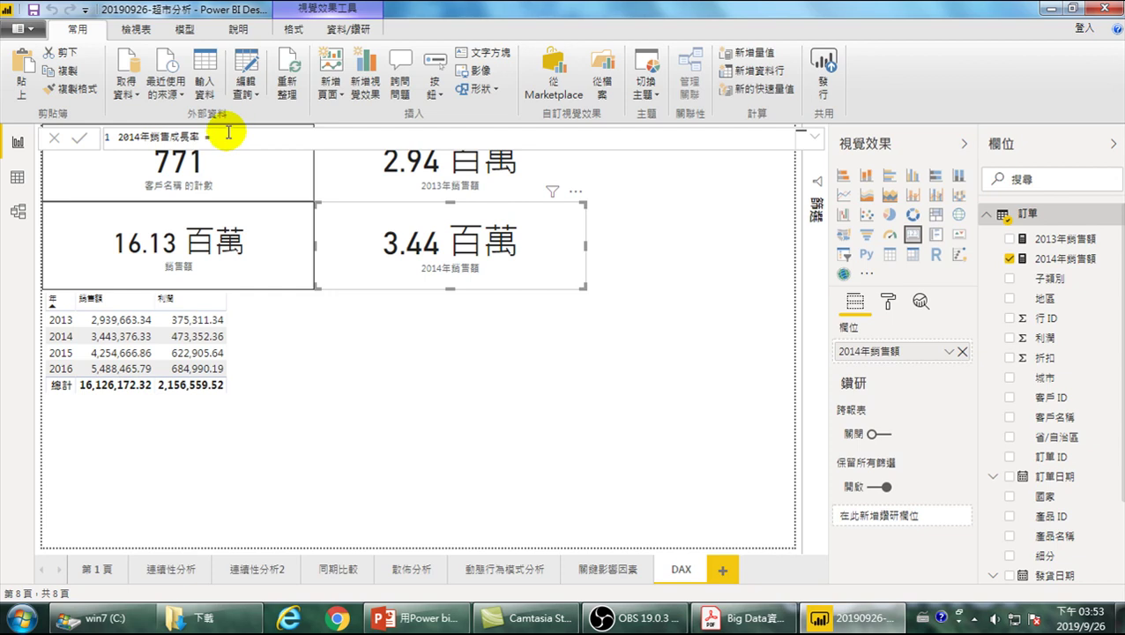
# Enter '訂單'[2014年銷售額] / '訂單'[2013年銷售額] - 1 as the growth rate measure's expression.
pyautogui.write('2')
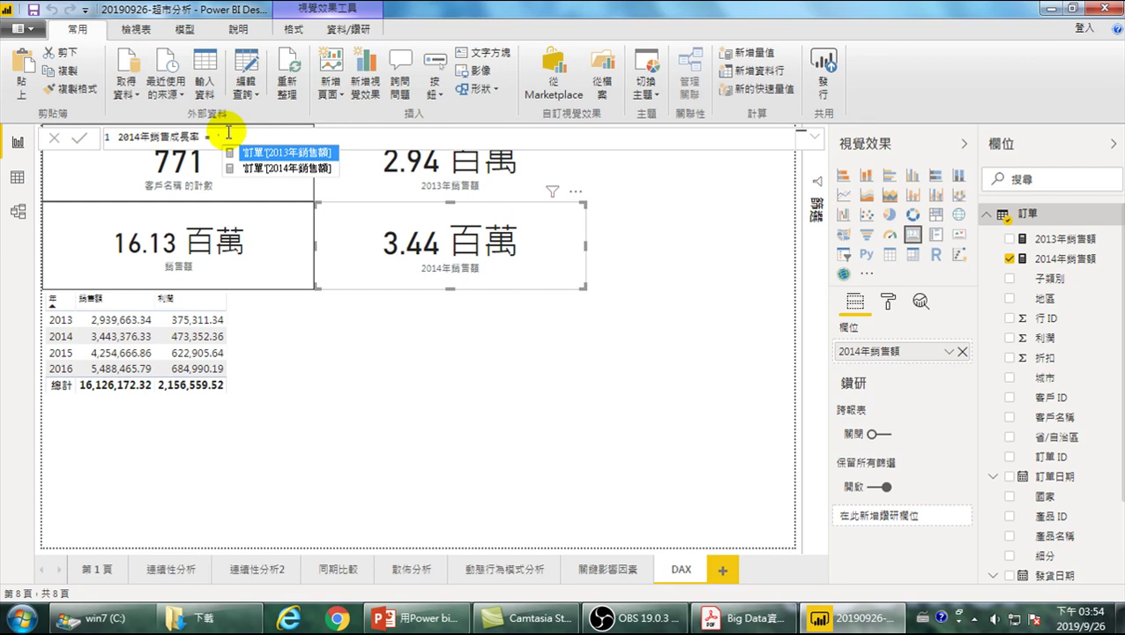
pyautogui.press('Down')
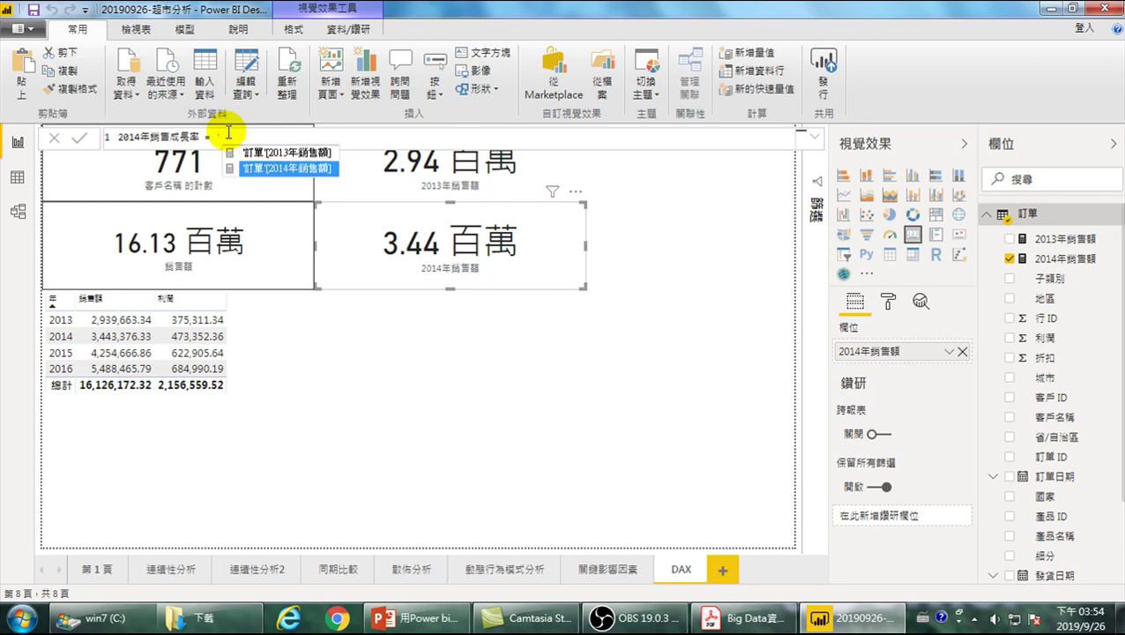
pyautogui.press('Tab')
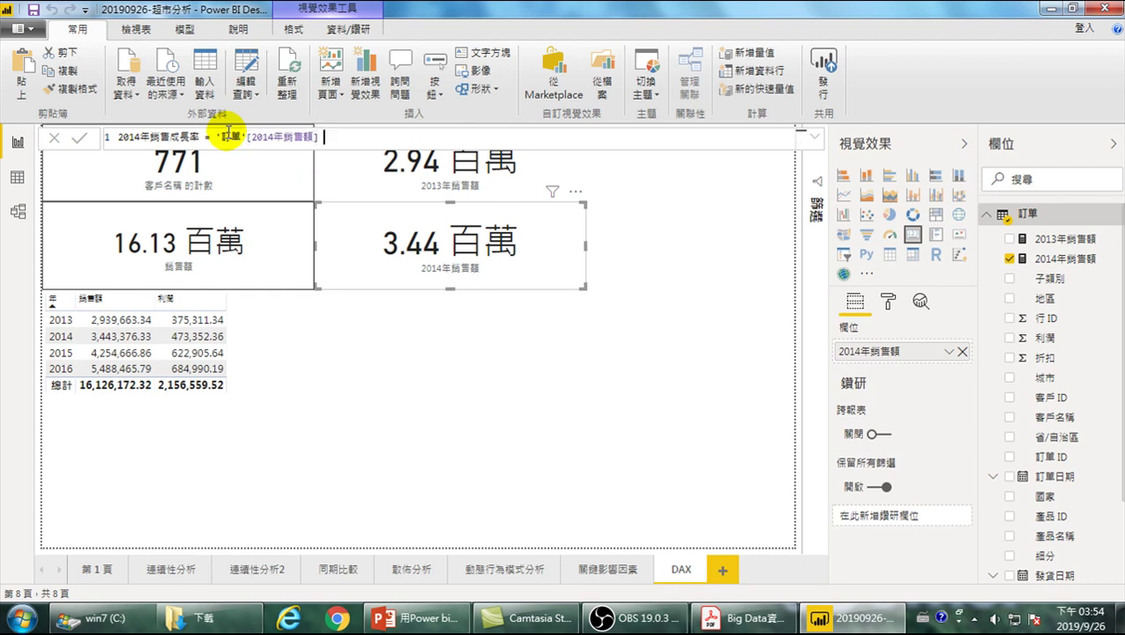
pyautogui.write('/')
pyautogui.press('Up')
pyautogui.press('Tab')
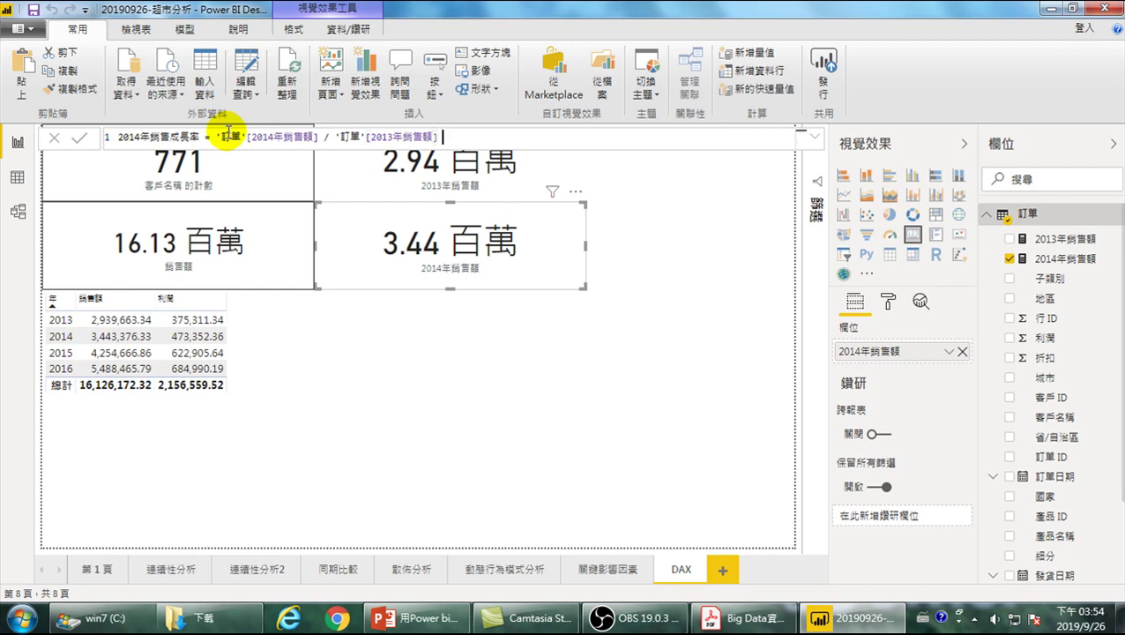
pyautogui.write('-1')
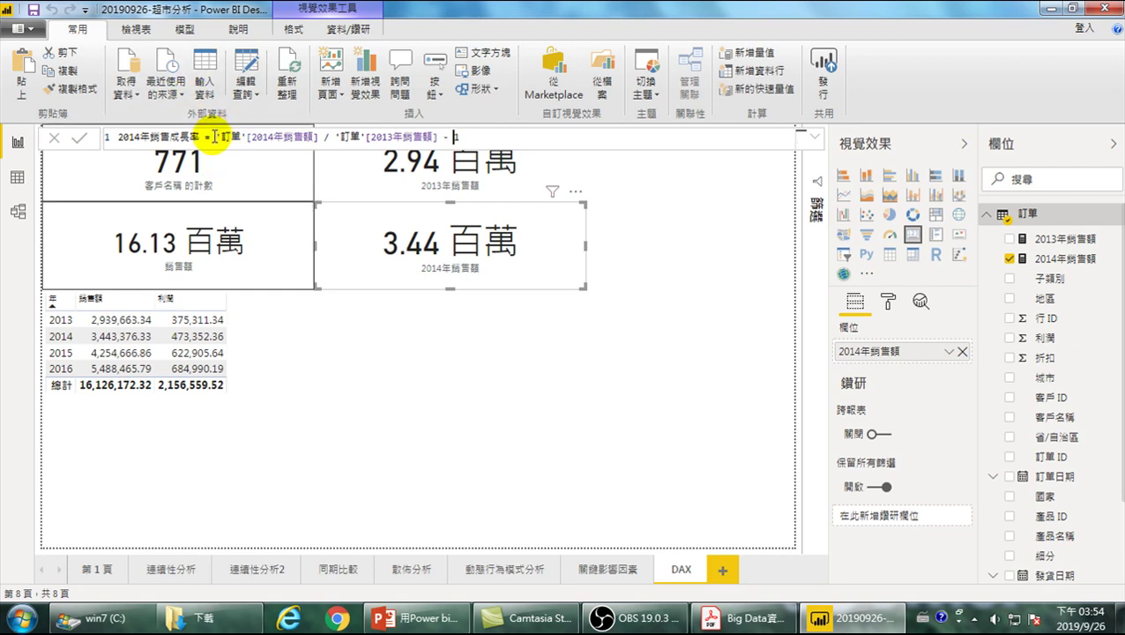
# Enclose the division of the two yearly sales measures in parentheses and commit the 2014年銷售成長率 measure.
pyautogui.click(215, 136)
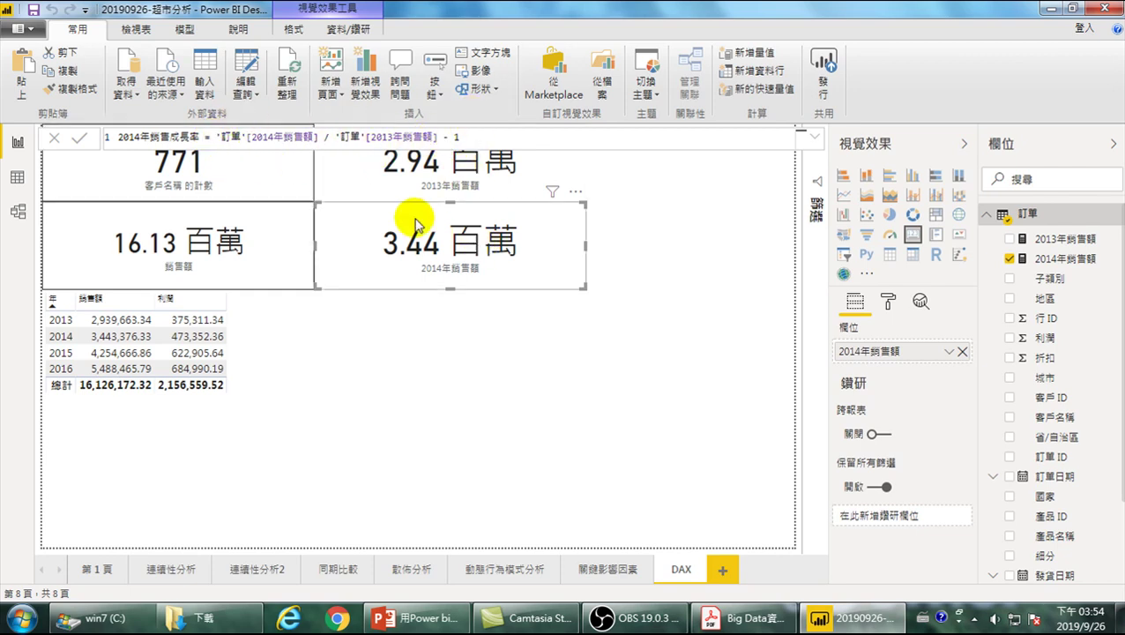
pyautogui.write('(')
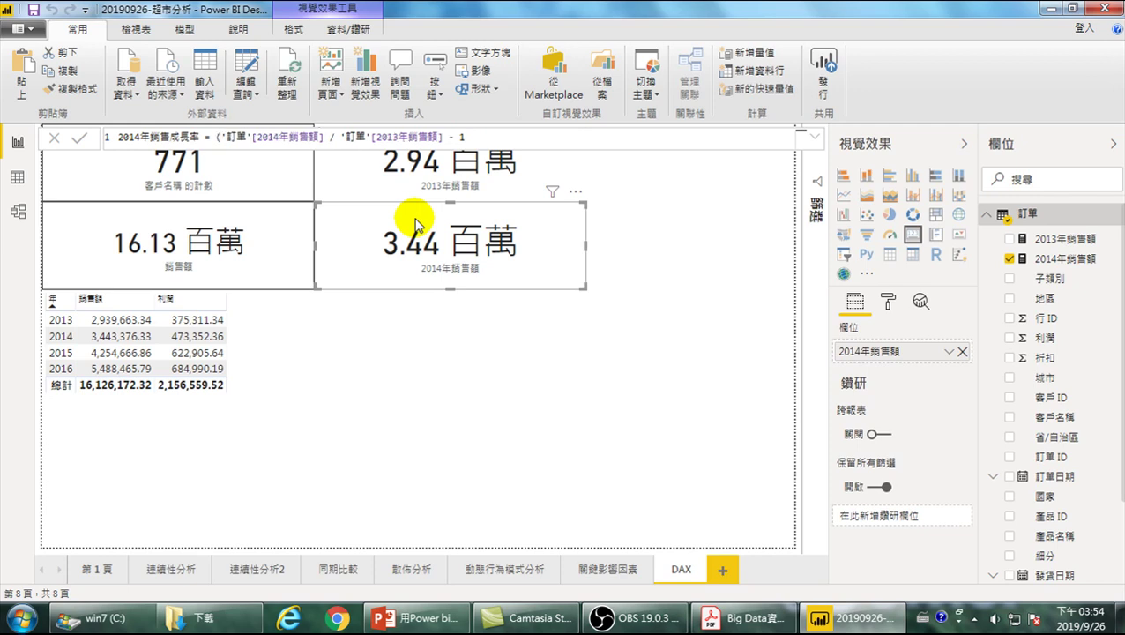
pyautogui.click(441, 137)
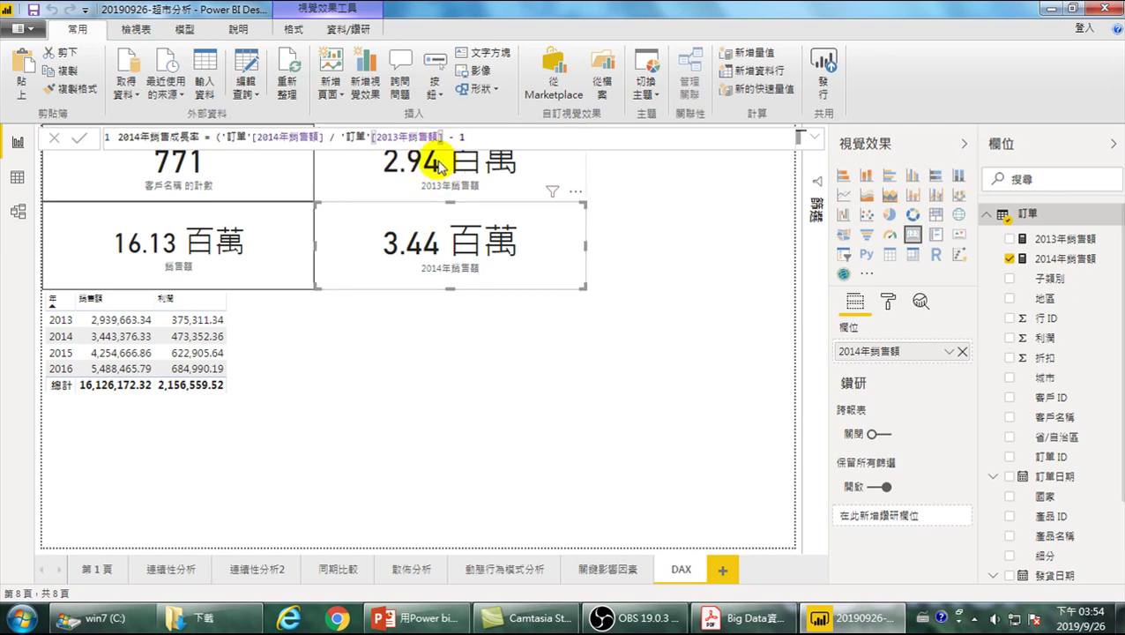
pyautogui.write(')')
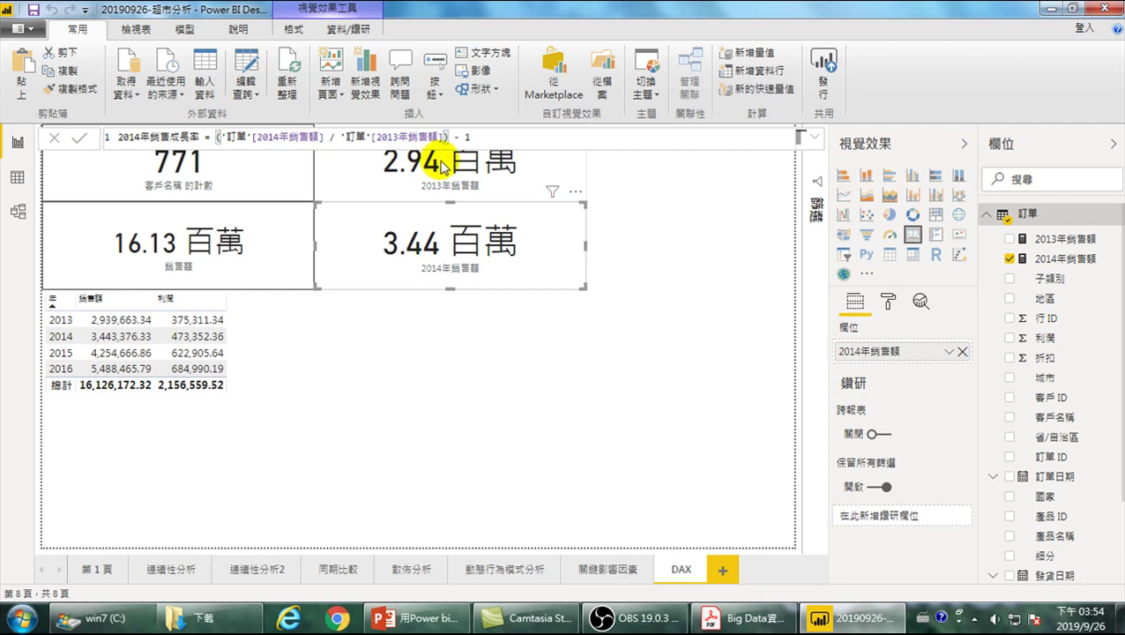
pyautogui.click(528, 142)
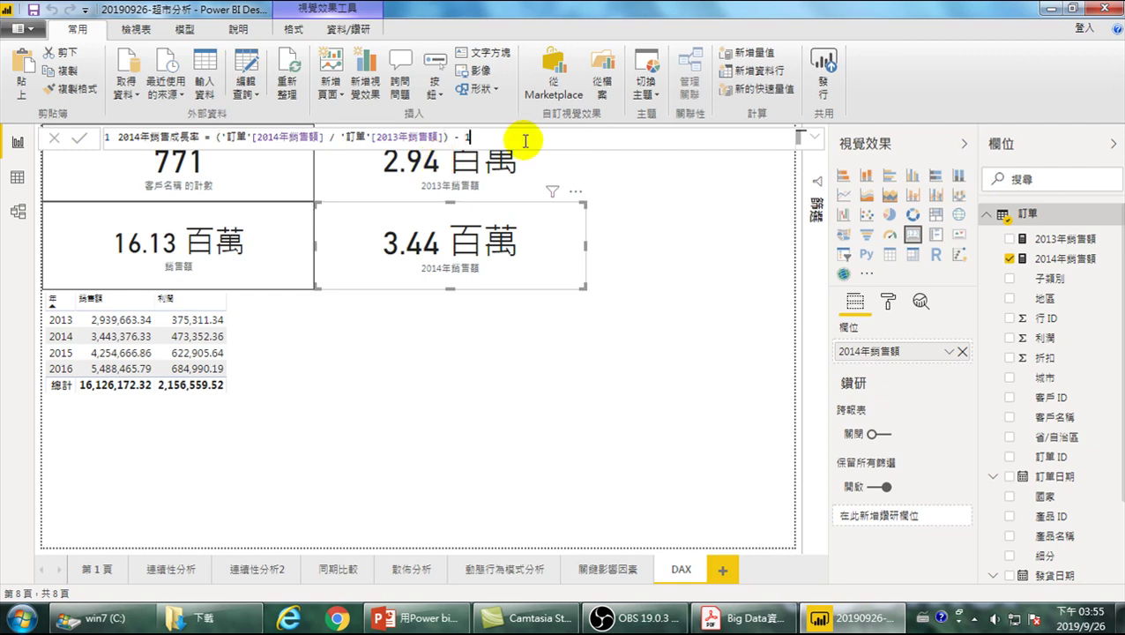
pyautogui.press('Return')
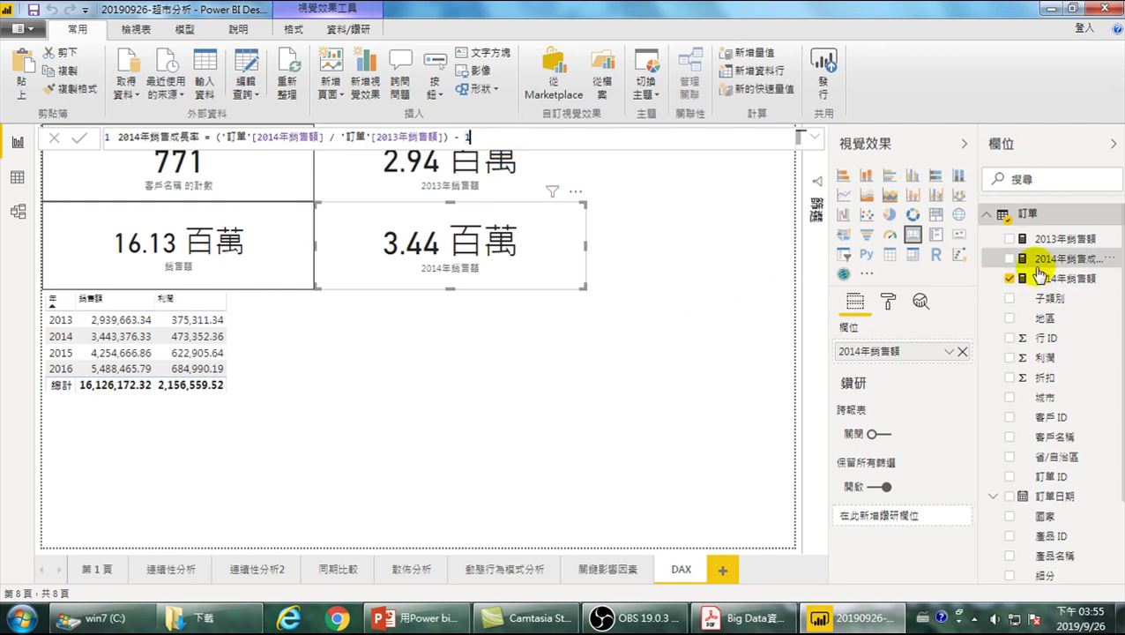
# Add a card visual on an empty part of the DAX page showing the 2014年銷售成長率 measure.
pyautogui.click(470, 313)
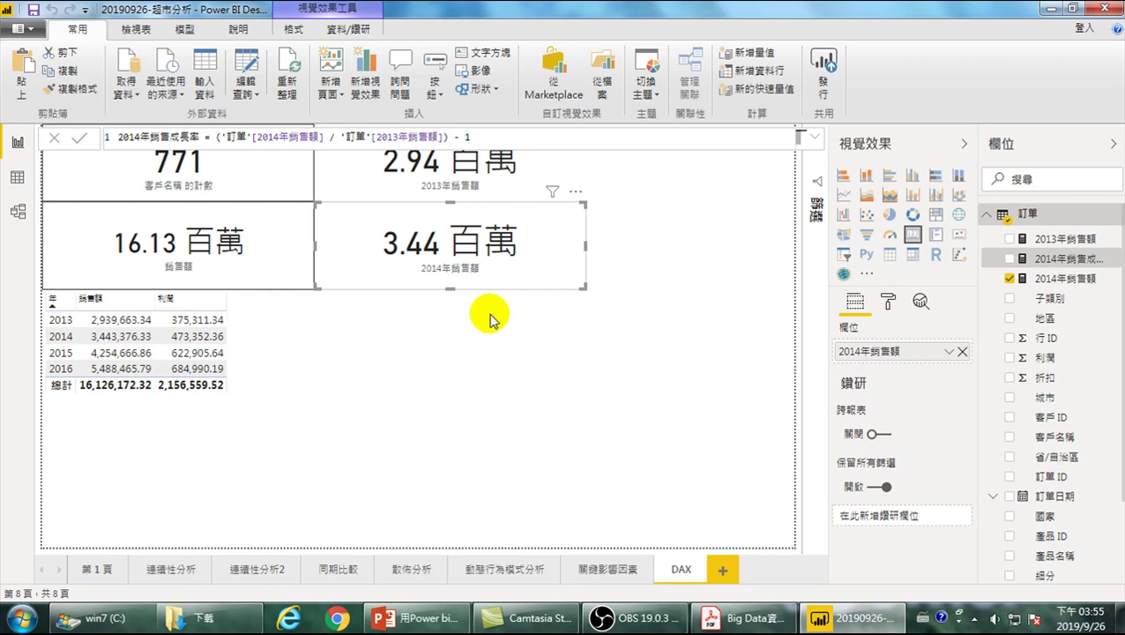
pyautogui.click(487, 316)
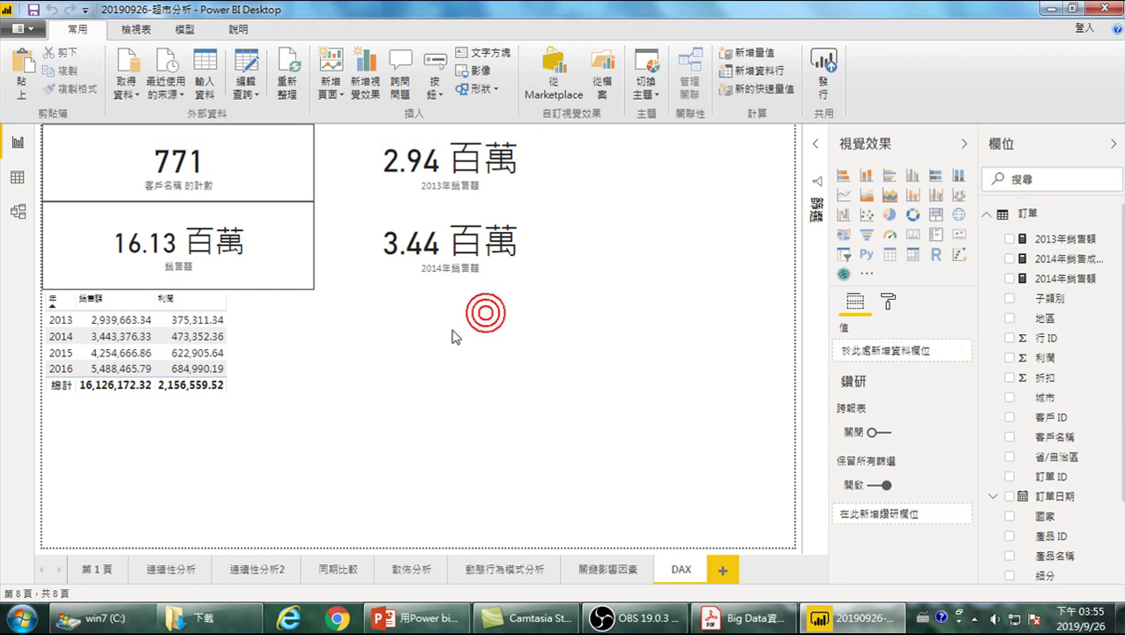
pyautogui.click(461, 325)
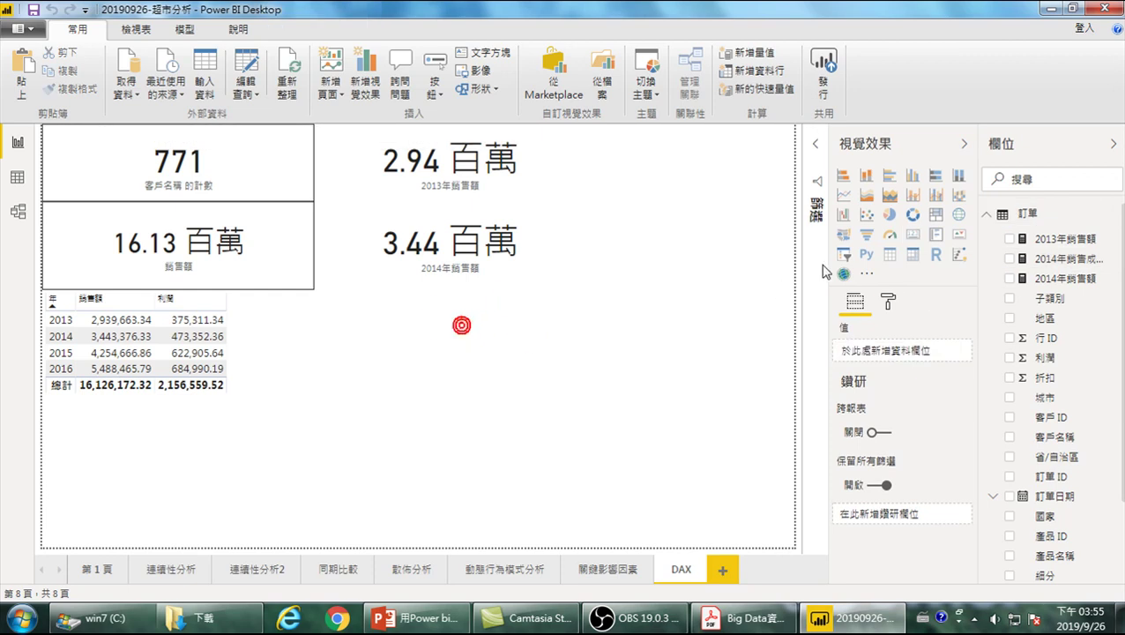
pyautogui.click(913, 236)
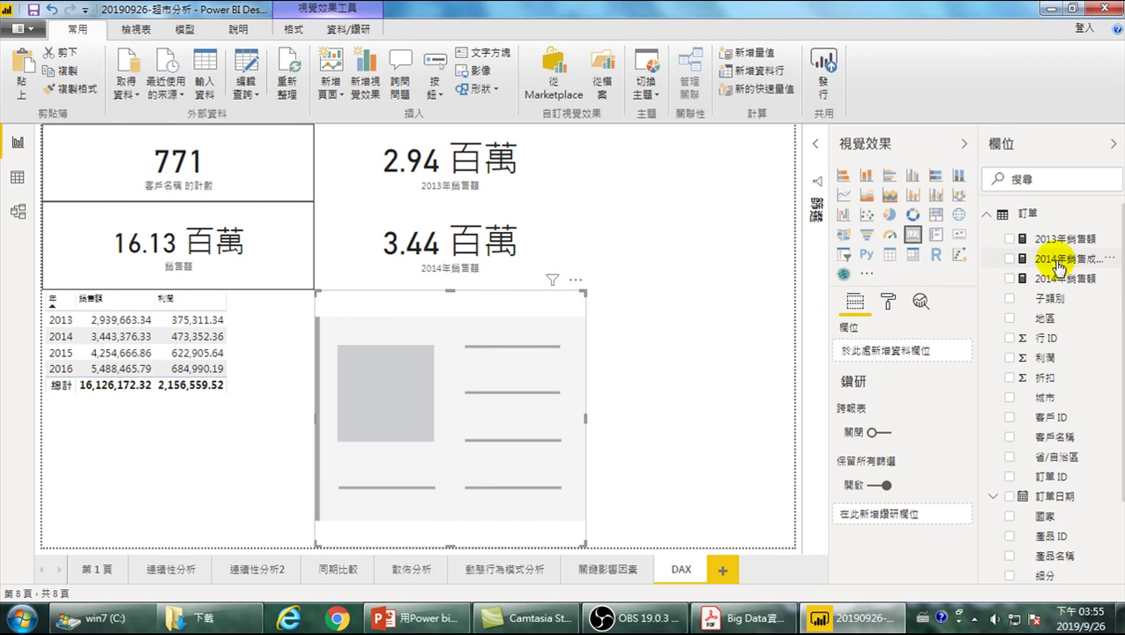
pyautogui.click(1010, 259)
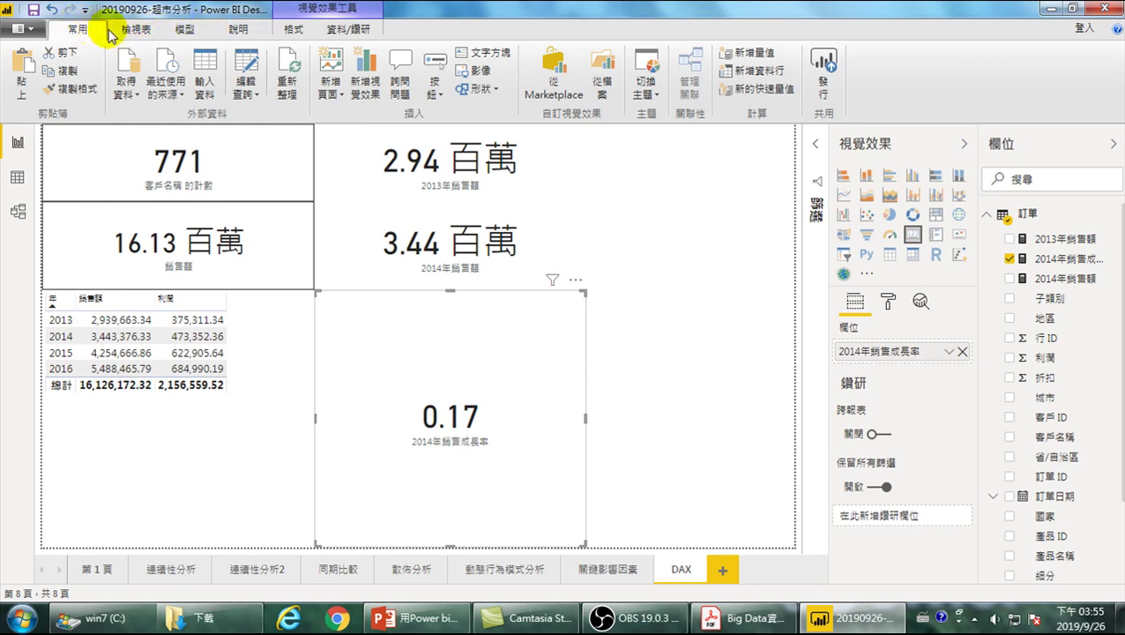
# Format the 2014年銷售成長率 measure as a percentage with 1 decimal place.
pyautogui.click(186, 33)
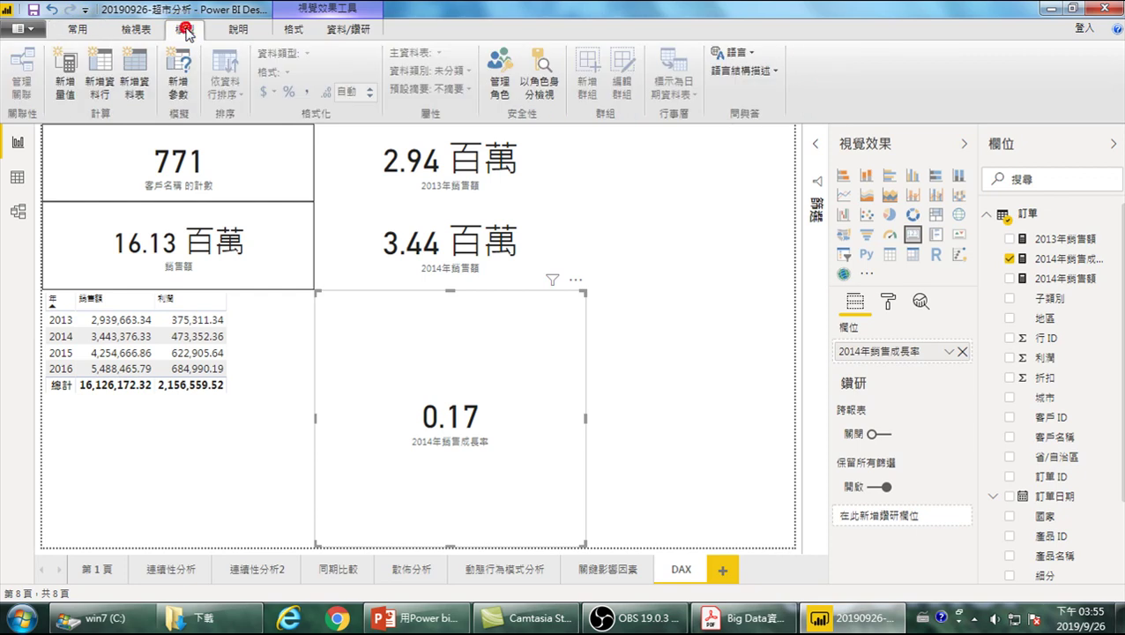
pyautogui.click(1045, 258)
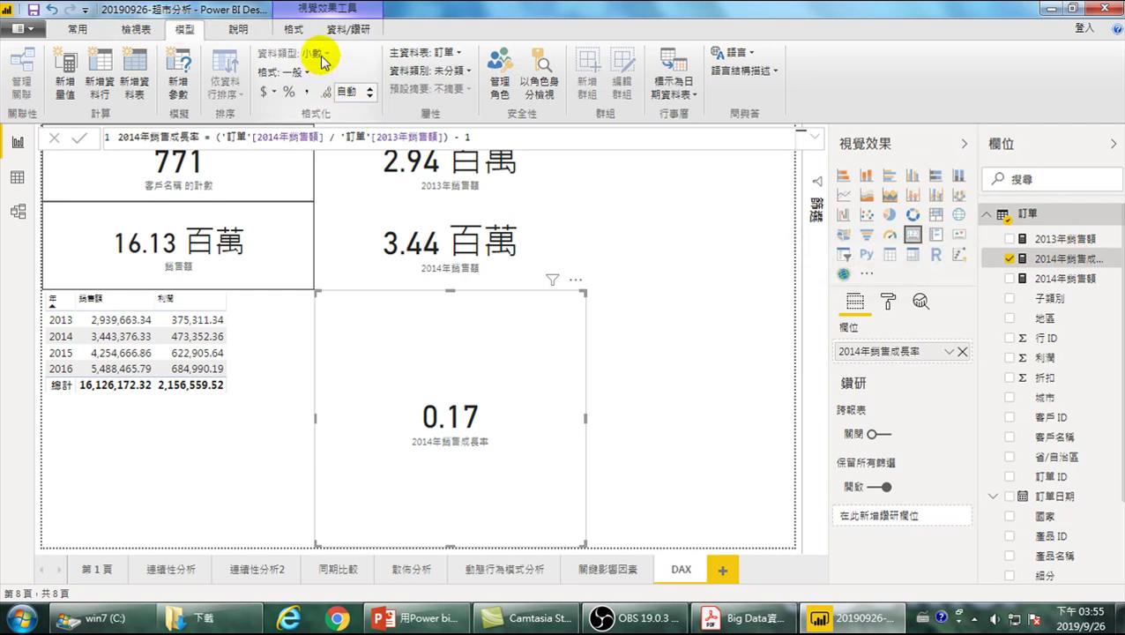
pyautogui.click(288, 91)
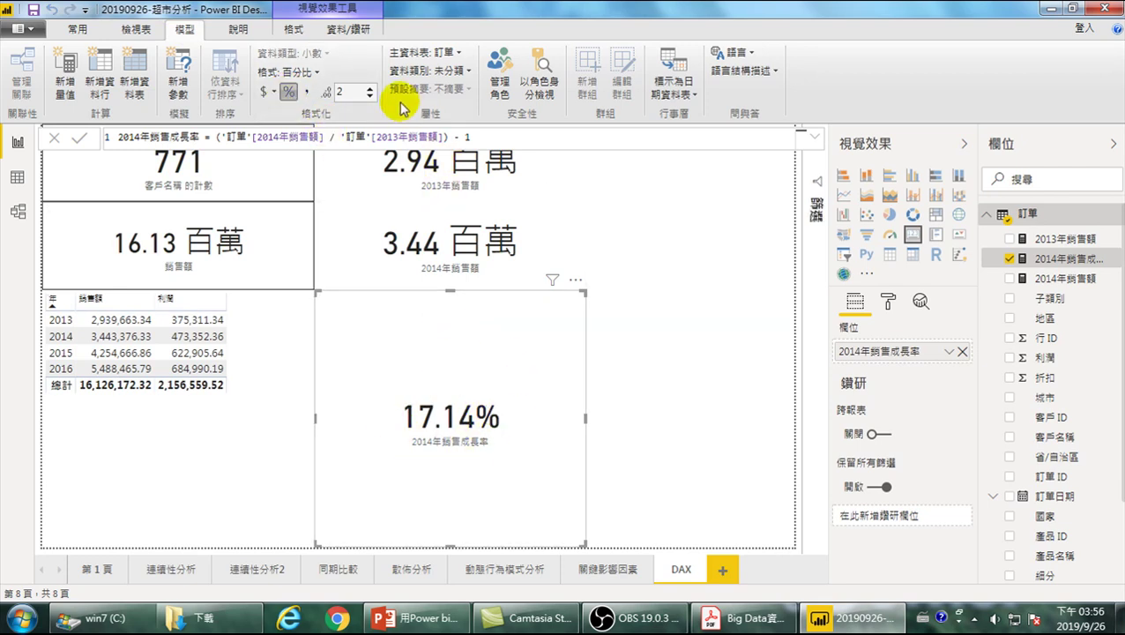
pyautogui.click(369, 97)
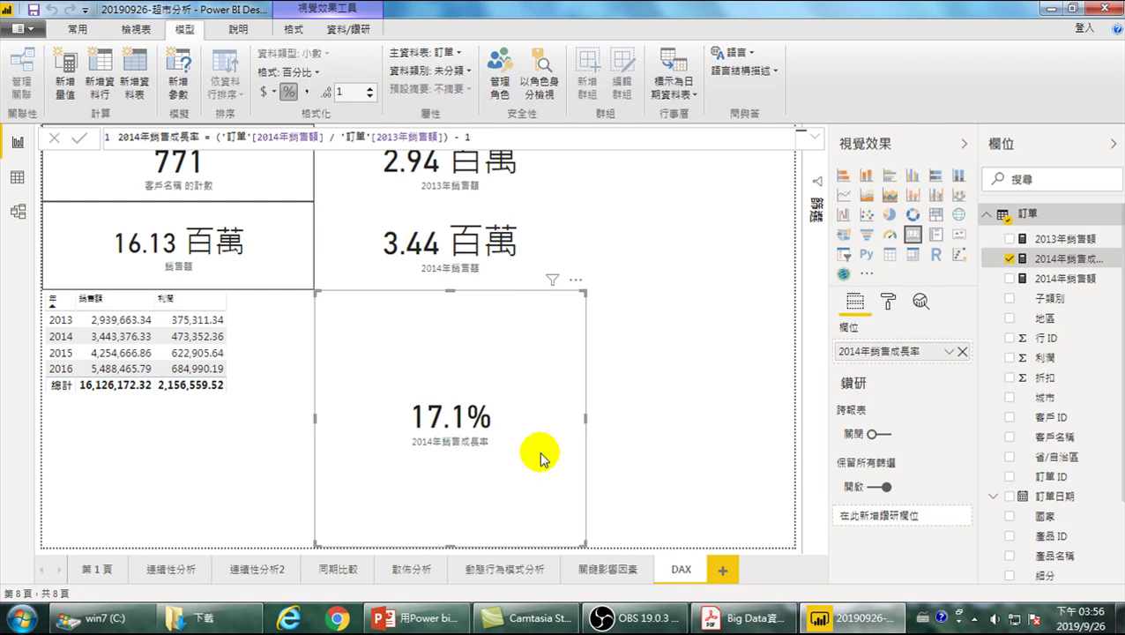
pyautogui.click(657, 310)
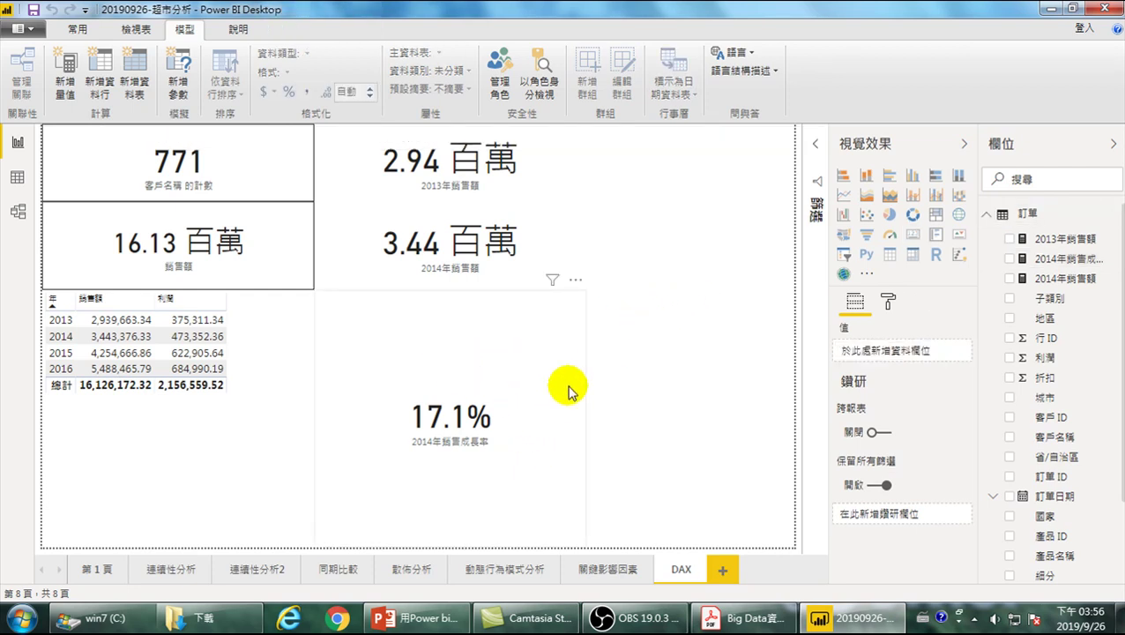
pyautogui.click(470, 359)
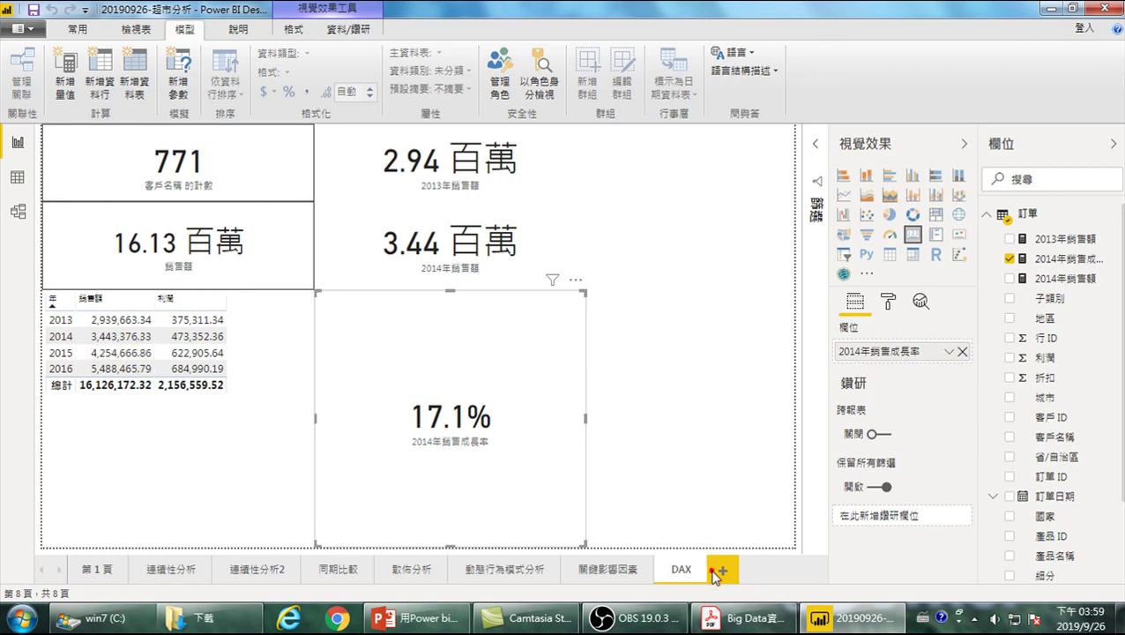
# Add a new report page after DAX and name it 地理分析.
pyautogui.click(722, 568)
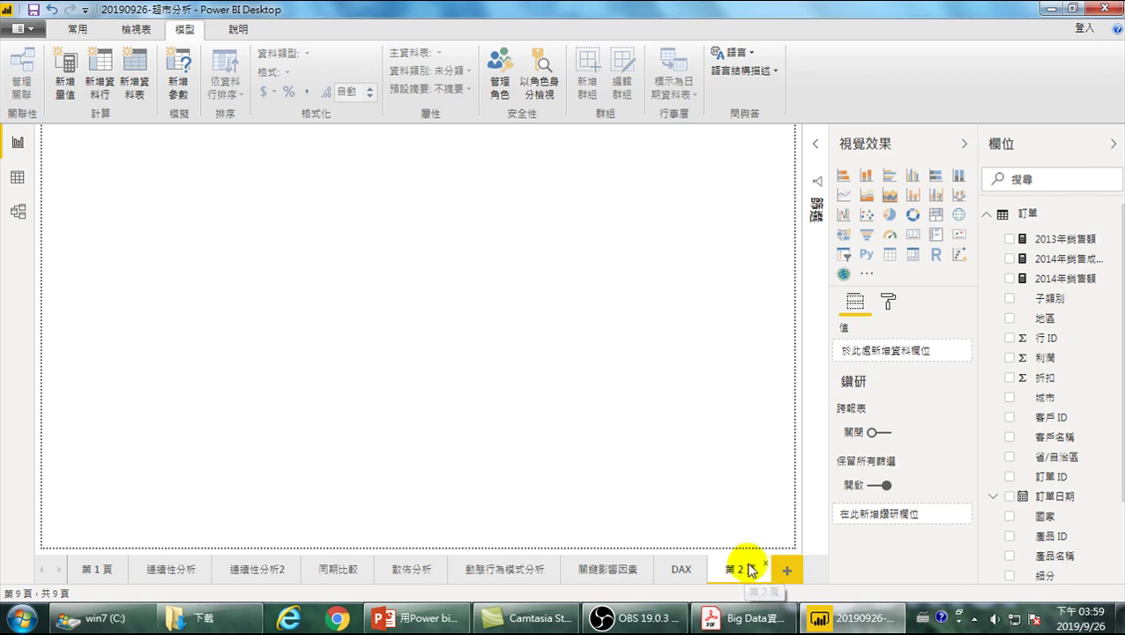
pyautogui.doubleClick(741, 570)
pyautogui.write('go')
pyautogui.press('BackSpace')
pyautogui.press('BackSpace')
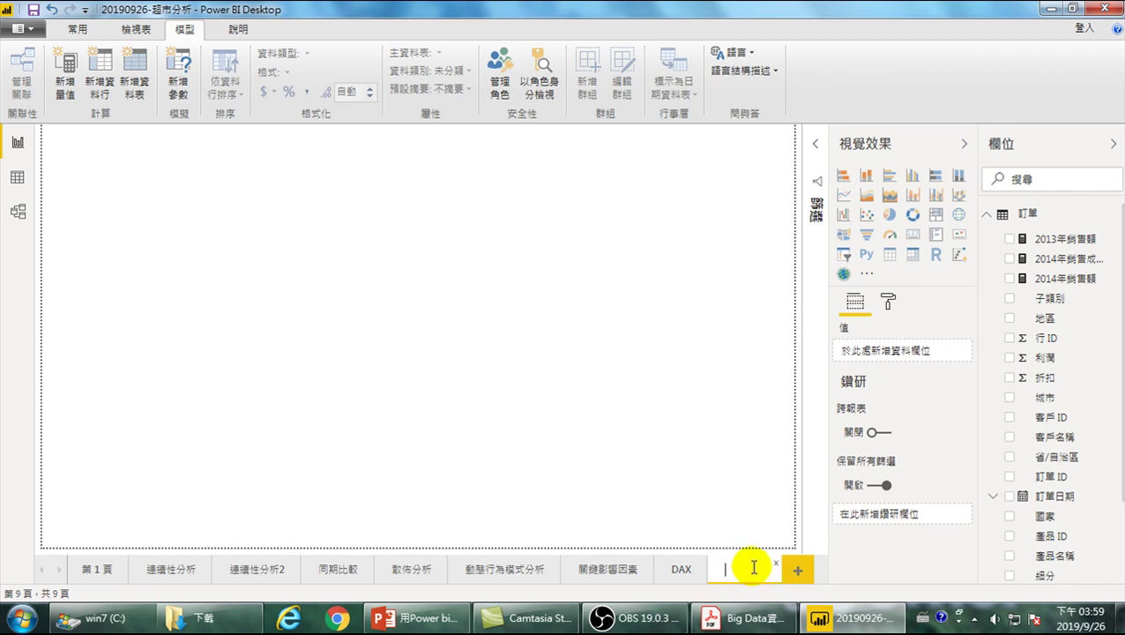
pyautogui.hotkey('ctrl', 'space')
pyautogui.write('地理分析')
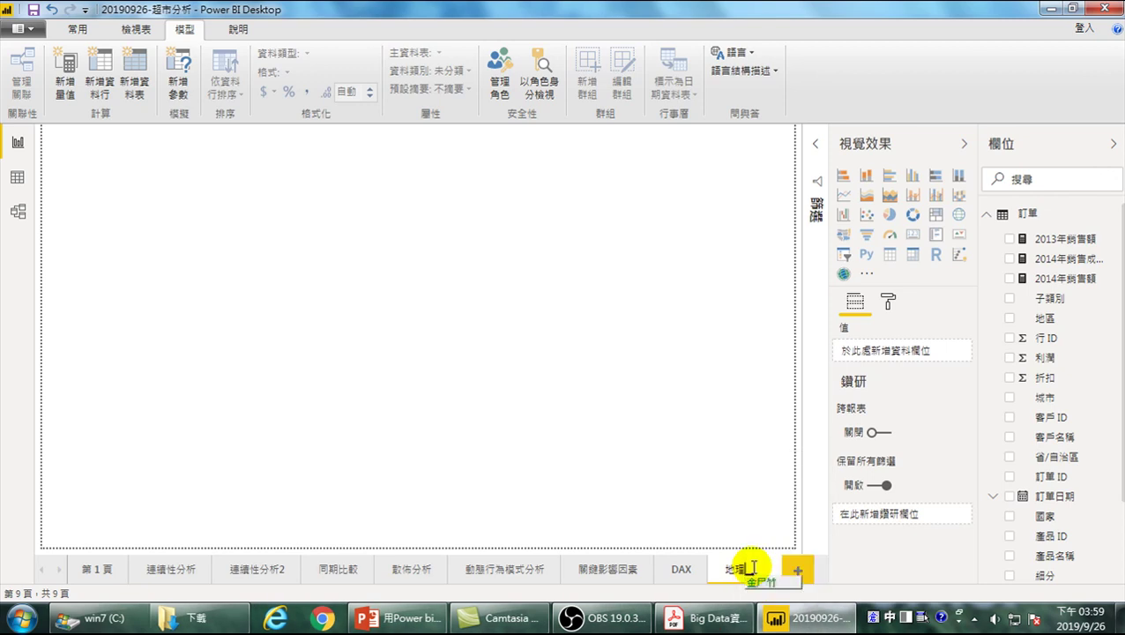
pyautogui.press('shift')
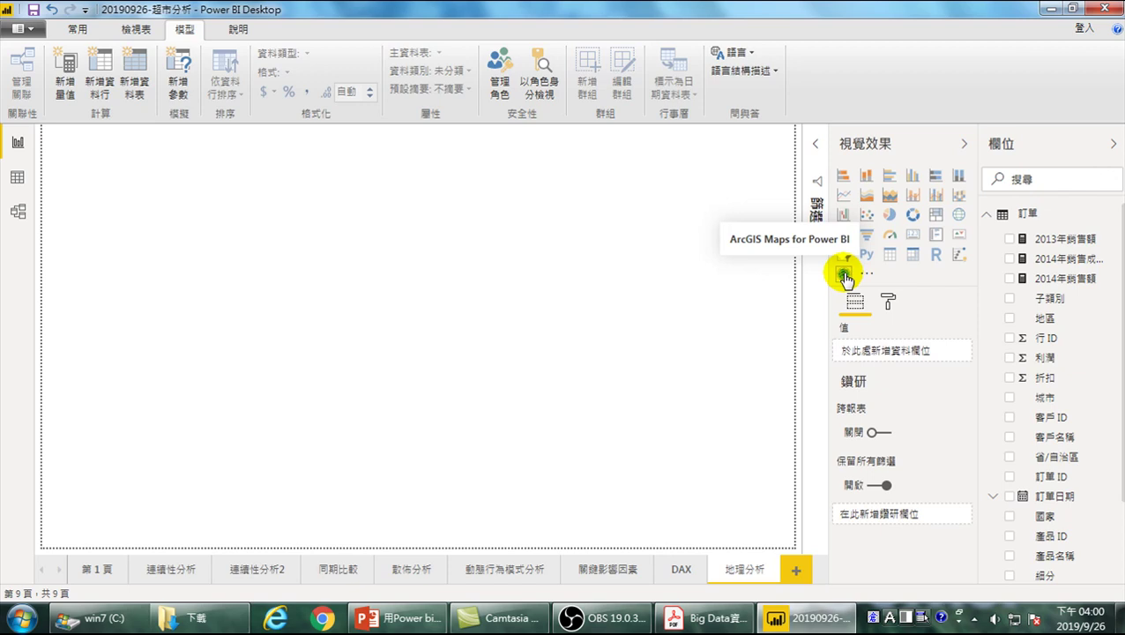
# Add a bubble map visual, enlarge it to fill most of the 地理分析 page, and use 城市 as its location field.
pyautogui.click(959, 215)
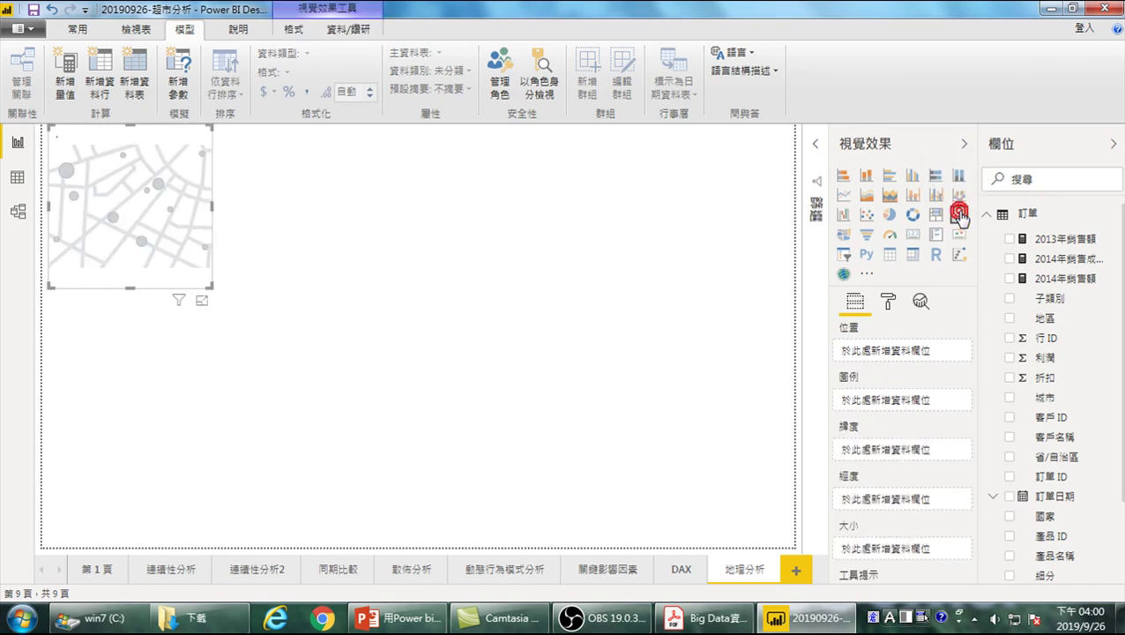
pyautogui.moveTo(207, 287); pyautogui.dragTo(757, 507)
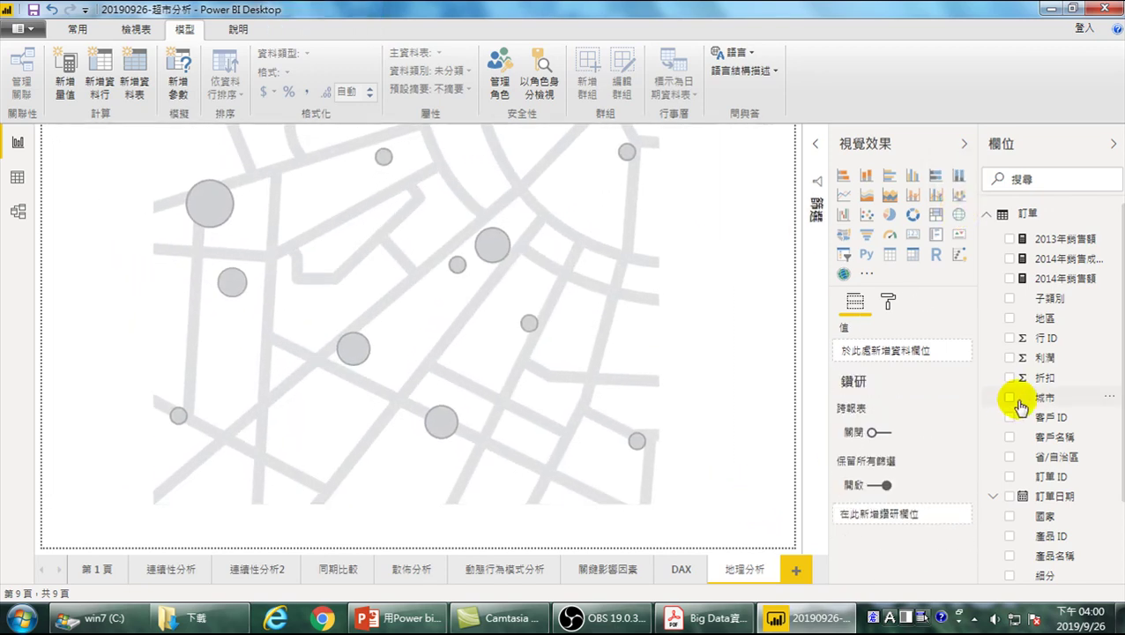
pyautogui.click(675, 325)
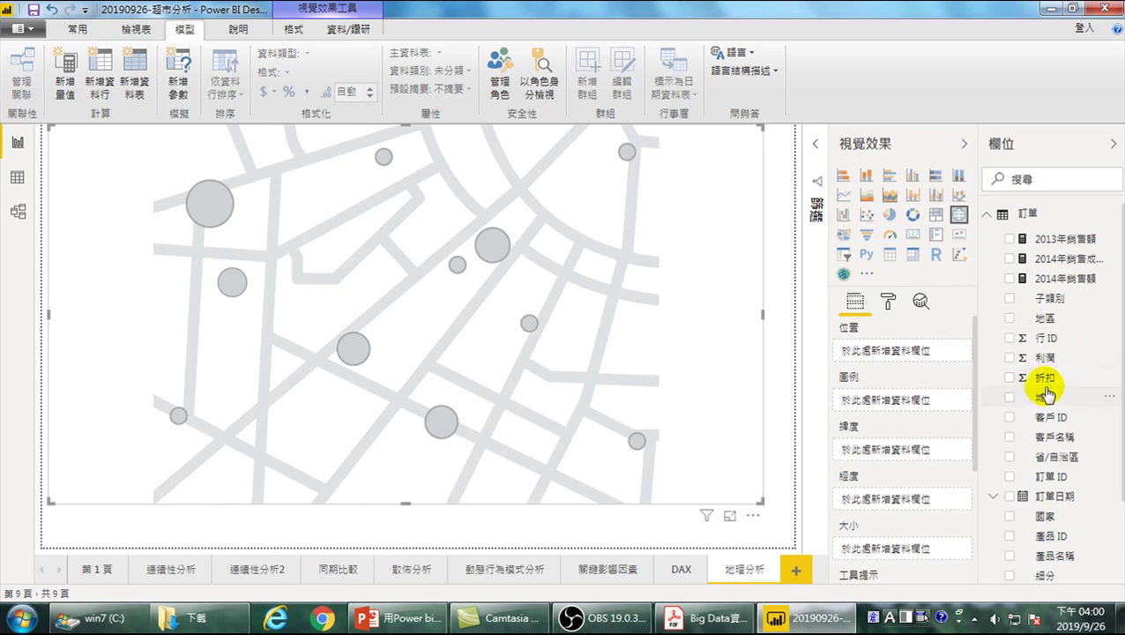
pyautogui.click(1009, 397)
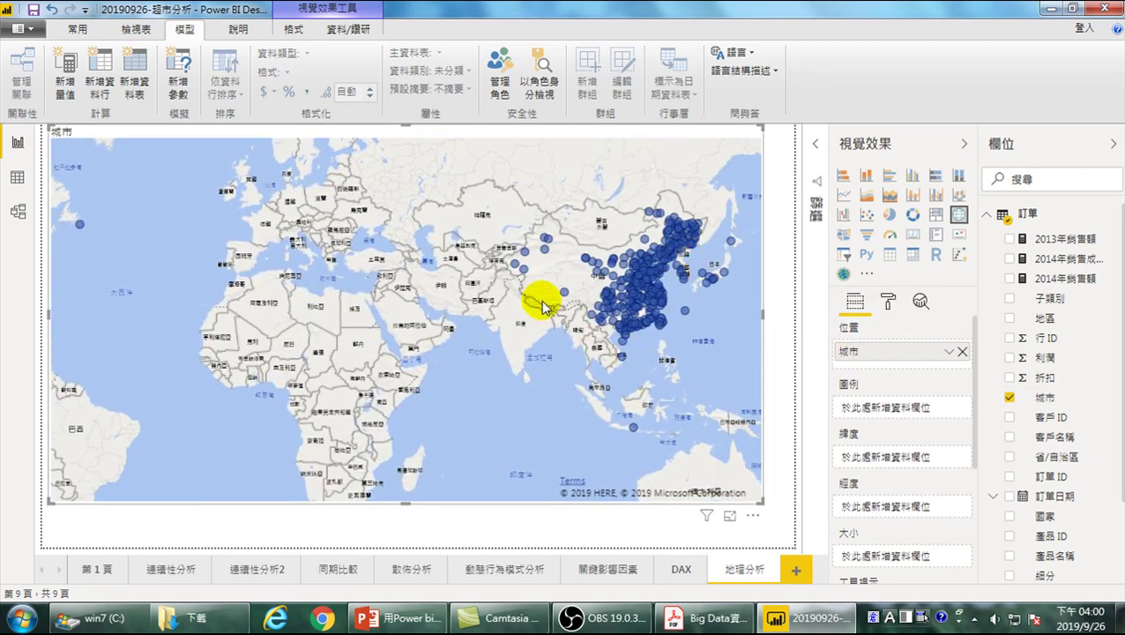
pyautogui.moveTo(80, 228)
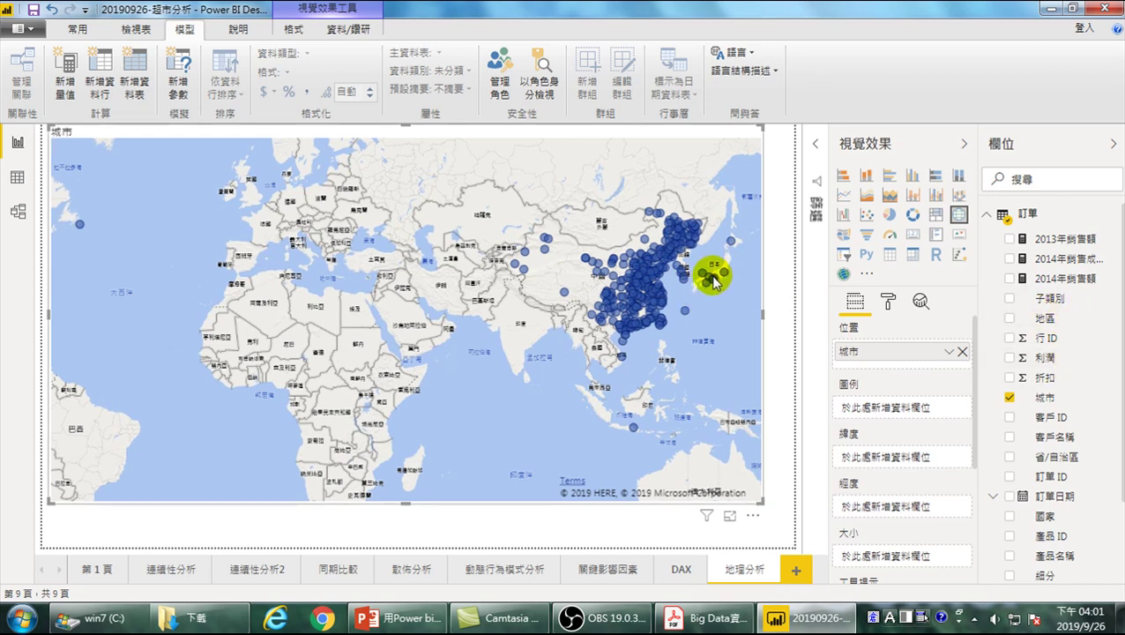
pyautogui.moveTo(714, 281)
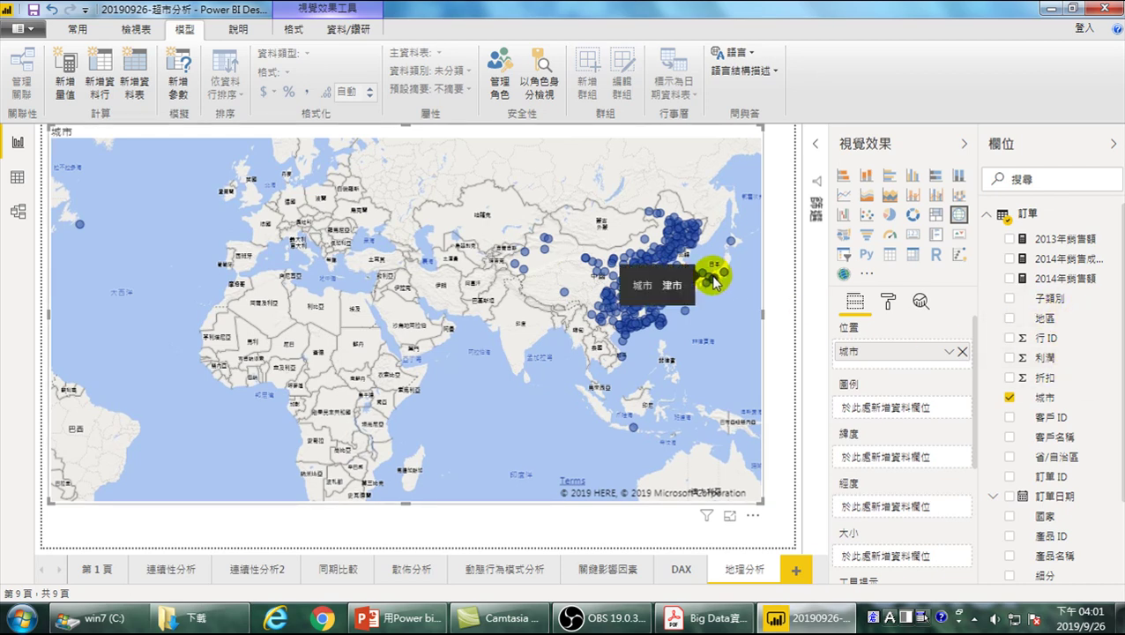